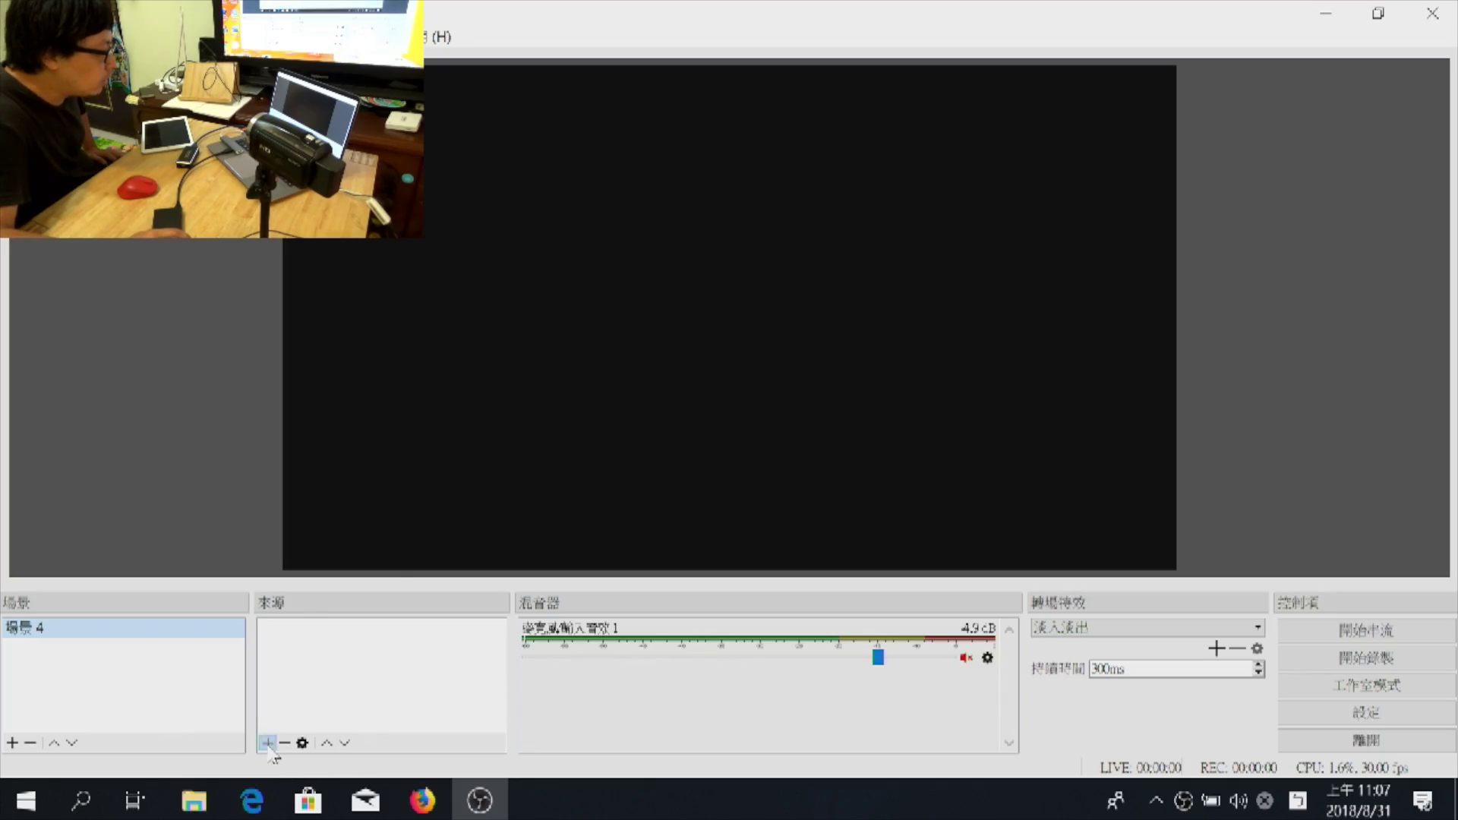
Add a Video Capture Device source named camcorder using the HDMI Video device
{"action": "left_click", "coordinate": [268, 742]}
{"action": "left_click", "coordinate": [338, 661]}
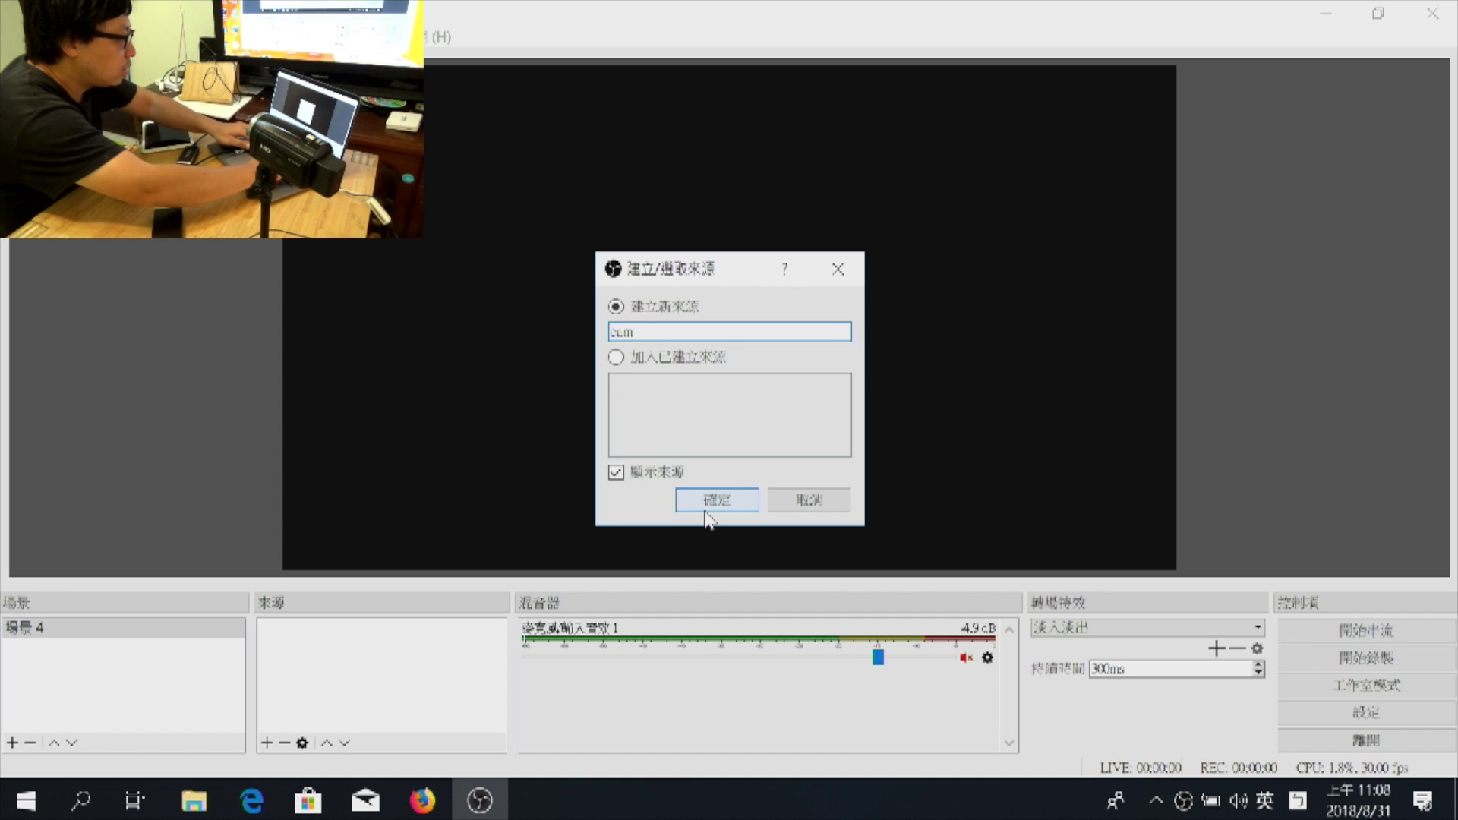
{"action": "type", "text": "camcorder"}
{"action": "left_click", "coordinate": [706, 501]}
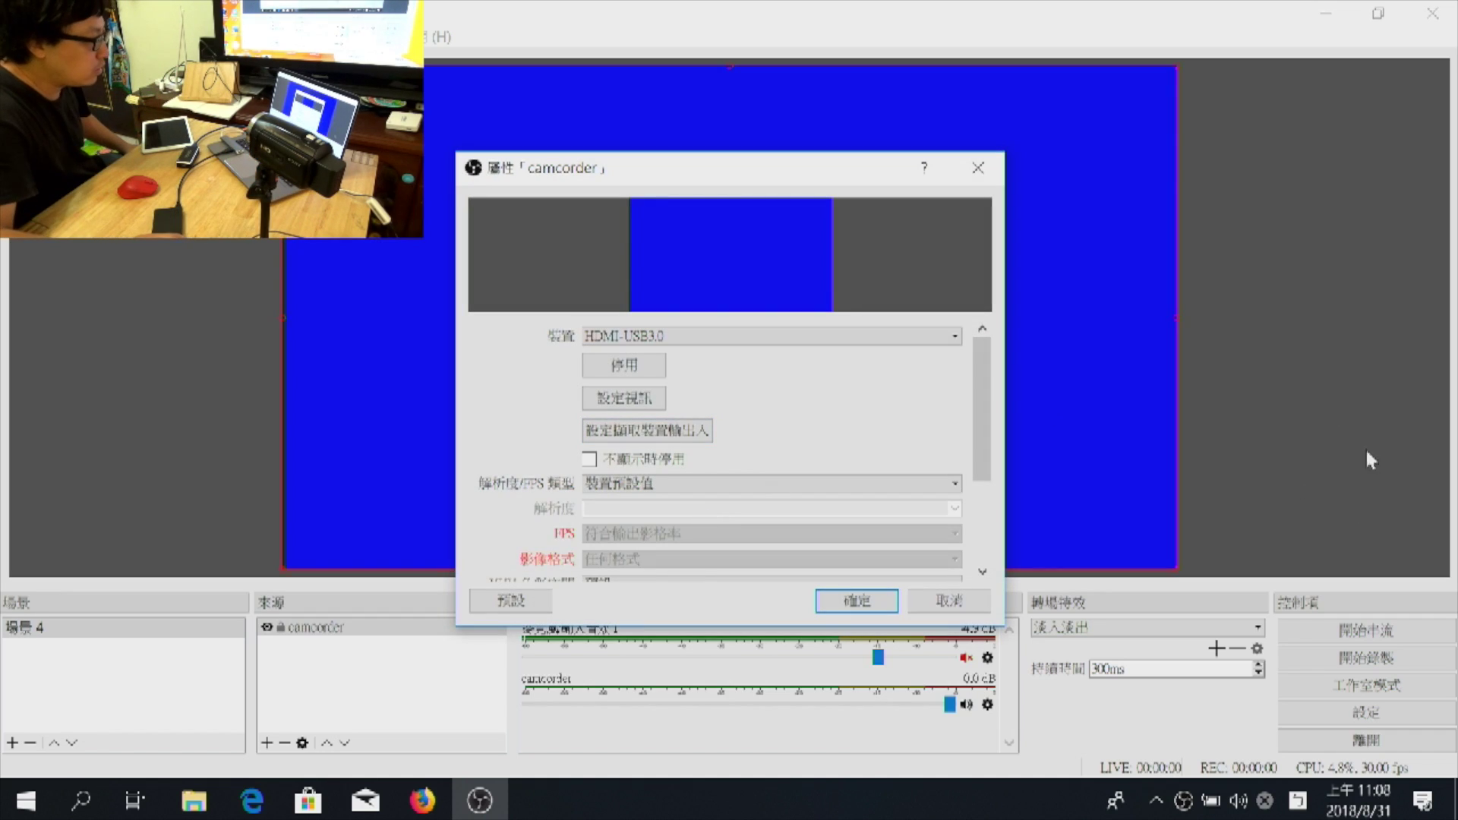
{"action": "left_click", "coordinate": [767, 336]}
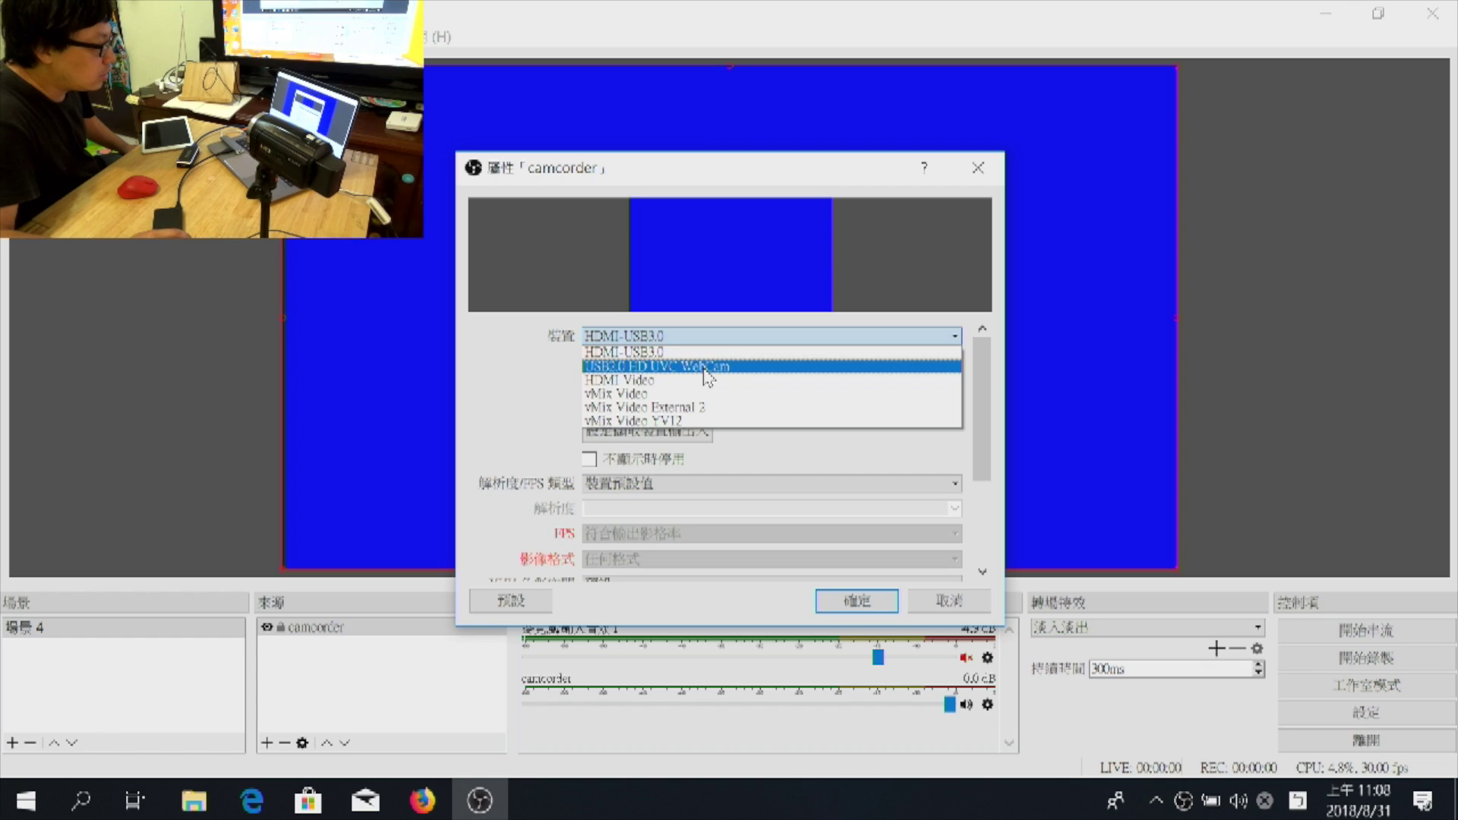
{"action": "left_click", "coordinate": [703, 369]}
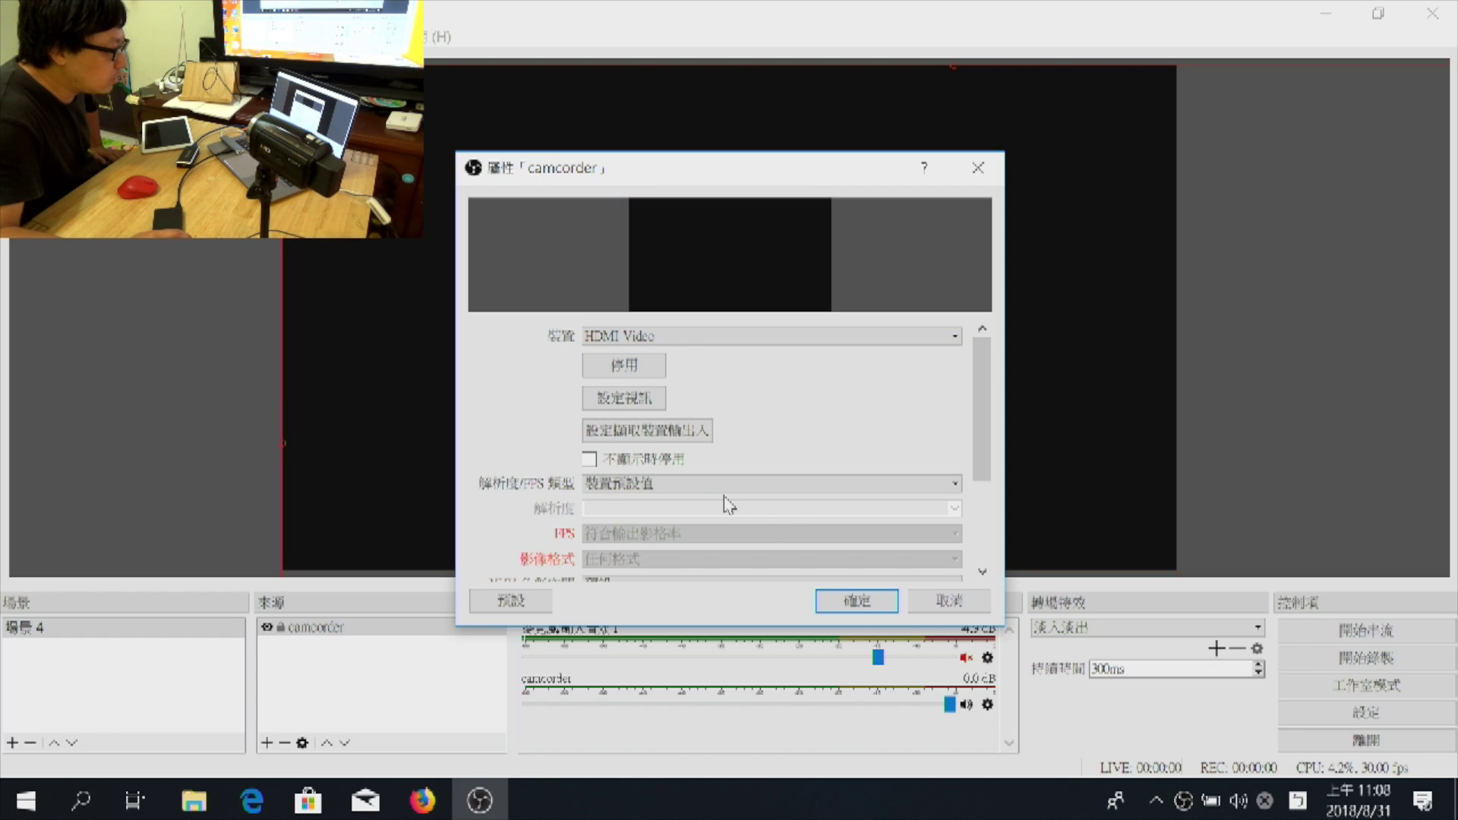
Set the camcorder capture to custom 1280x720 at 30 FPS in YUY2 format and confirm
{"action": "left_click", "coordinate": [713, 483]}
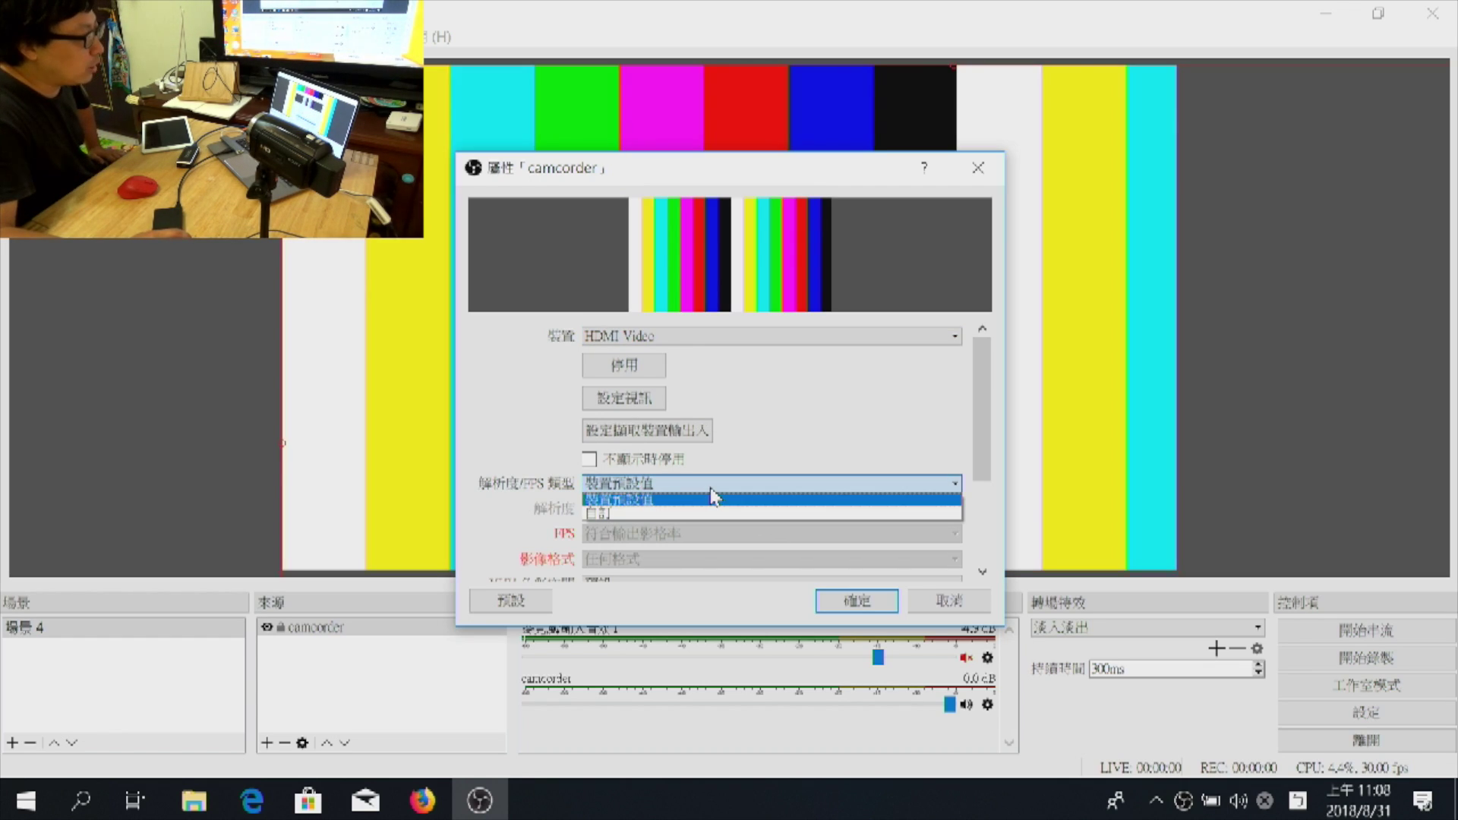
{"action": "left_click", "coordinate": [714, 482]}
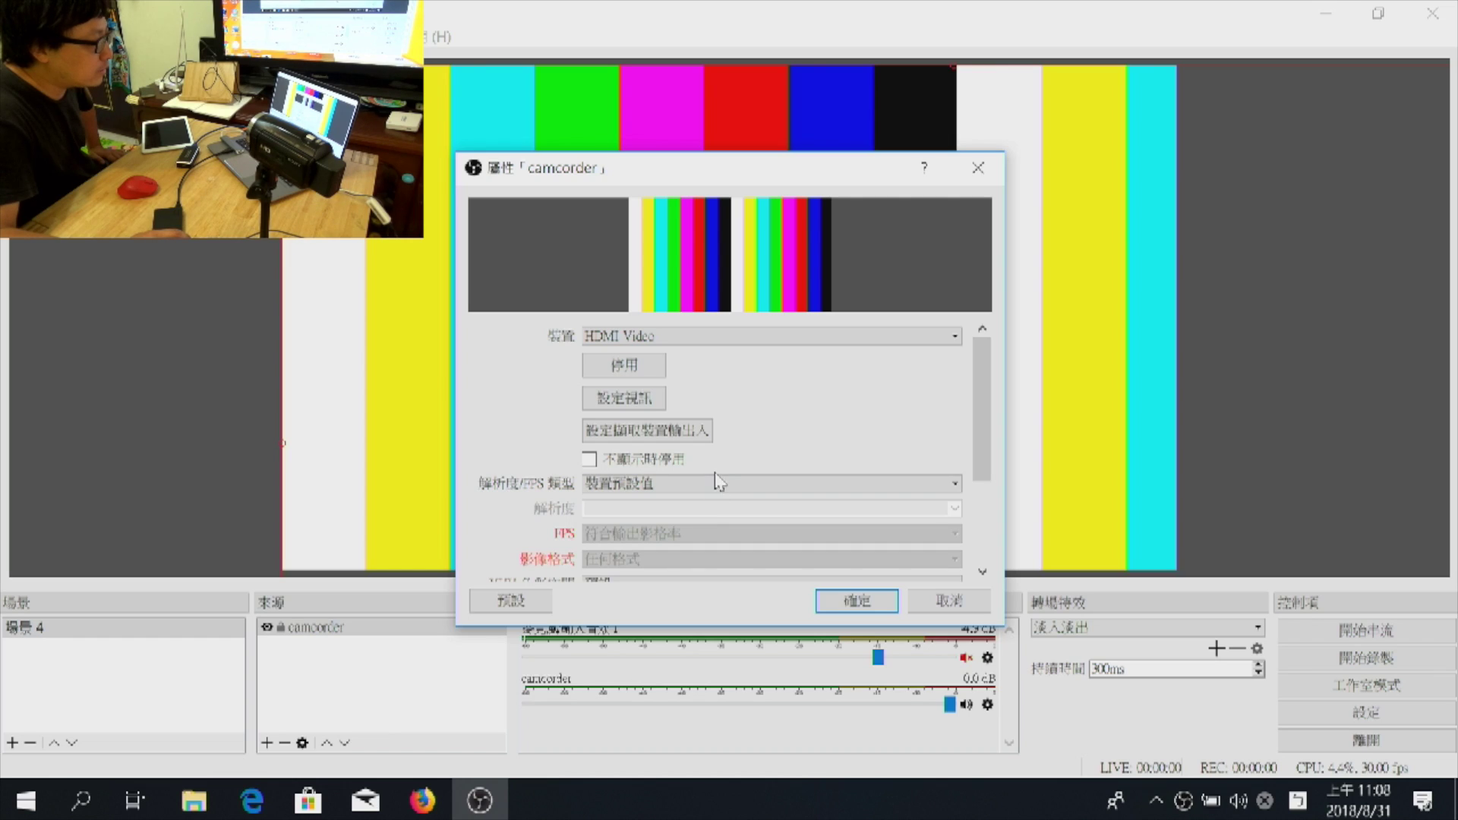
{"action": "left_click", "coordinate": [717, 481]}
{"action": "left_click", "coordinate": [677, 510]}
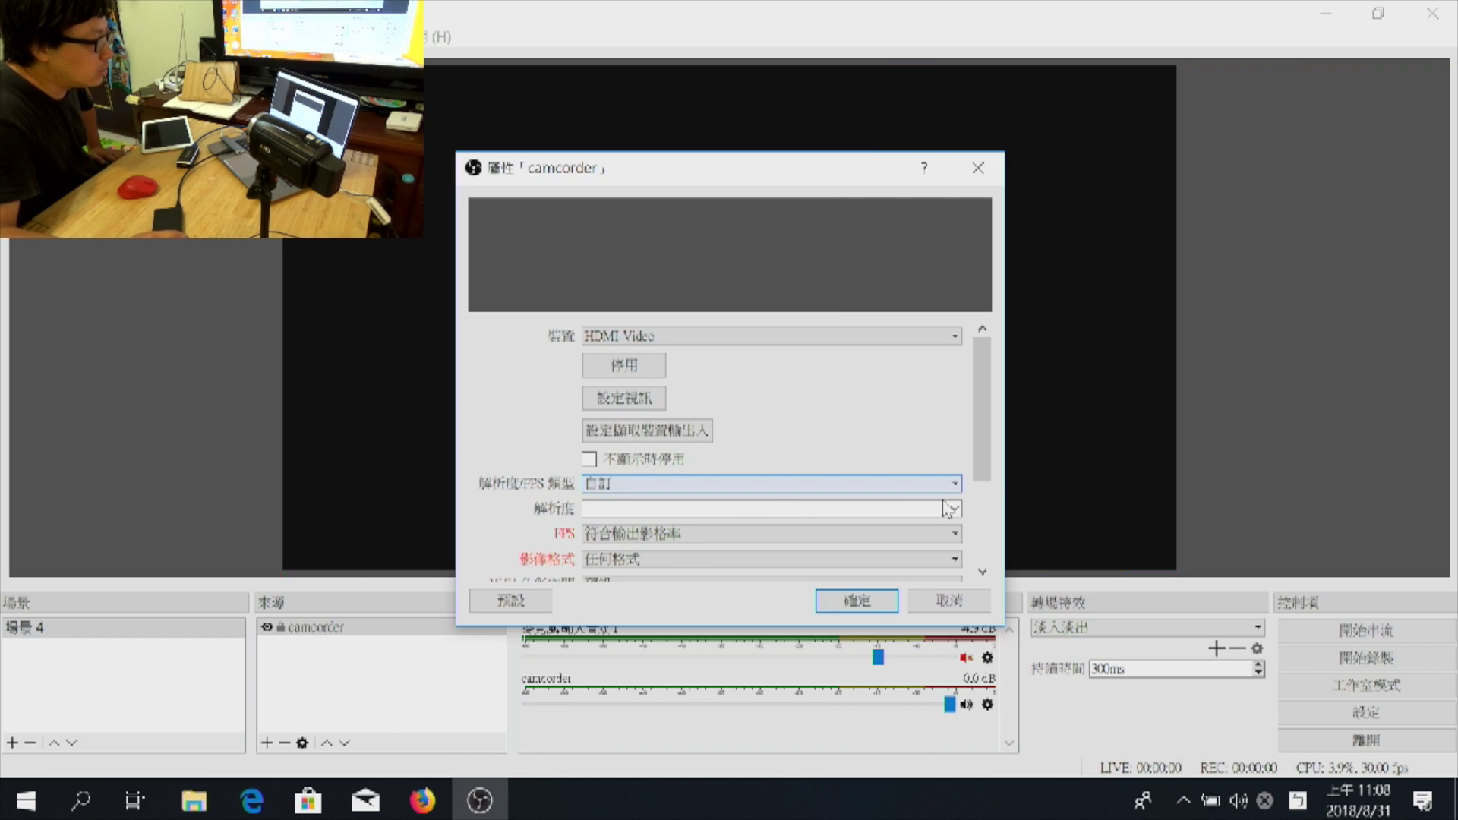
{"action": "left_click", "coordinate": [850, 538]}
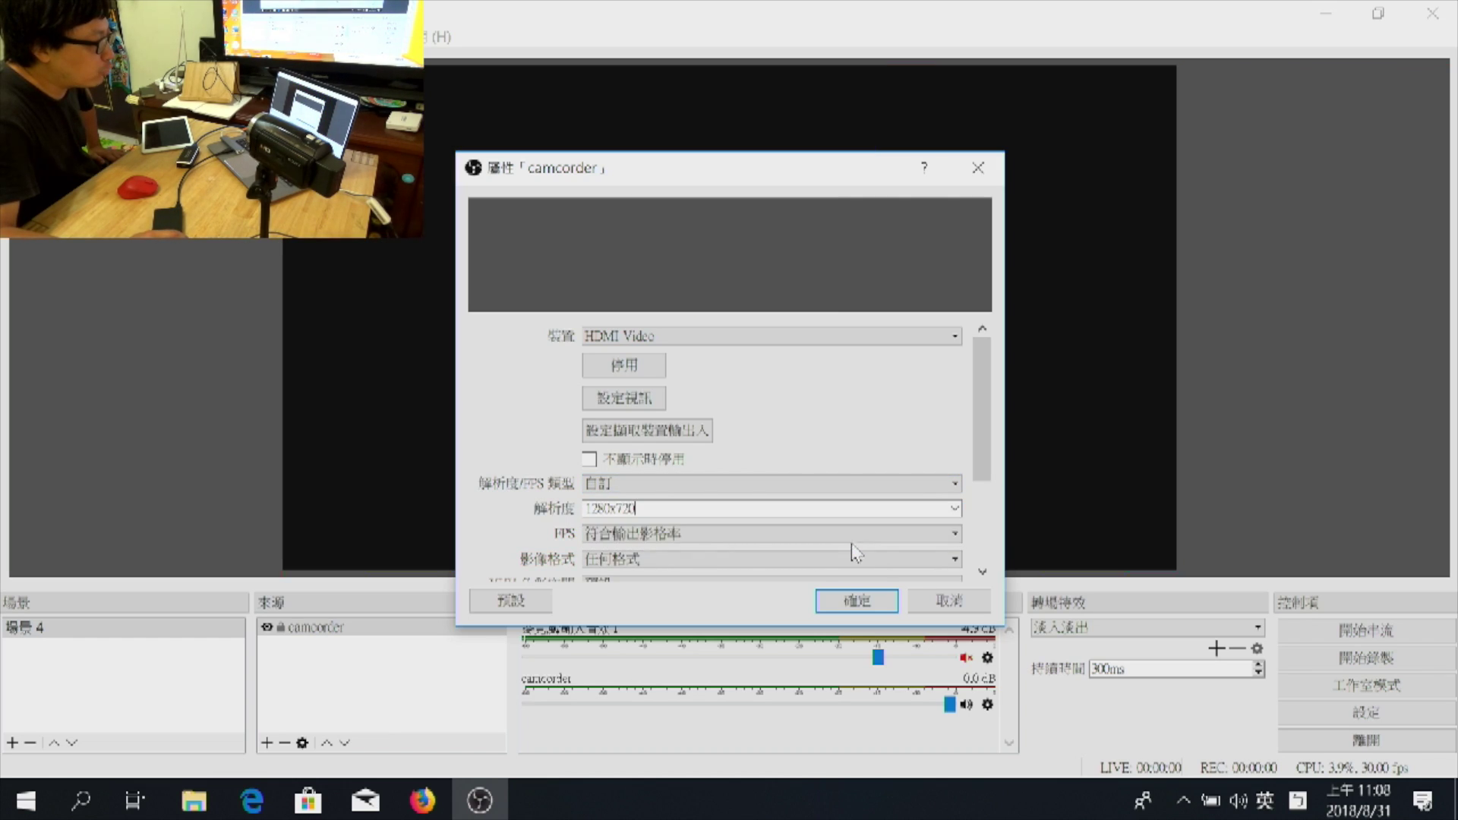
{"action": "left_click", "coordinate": [818, 535]}
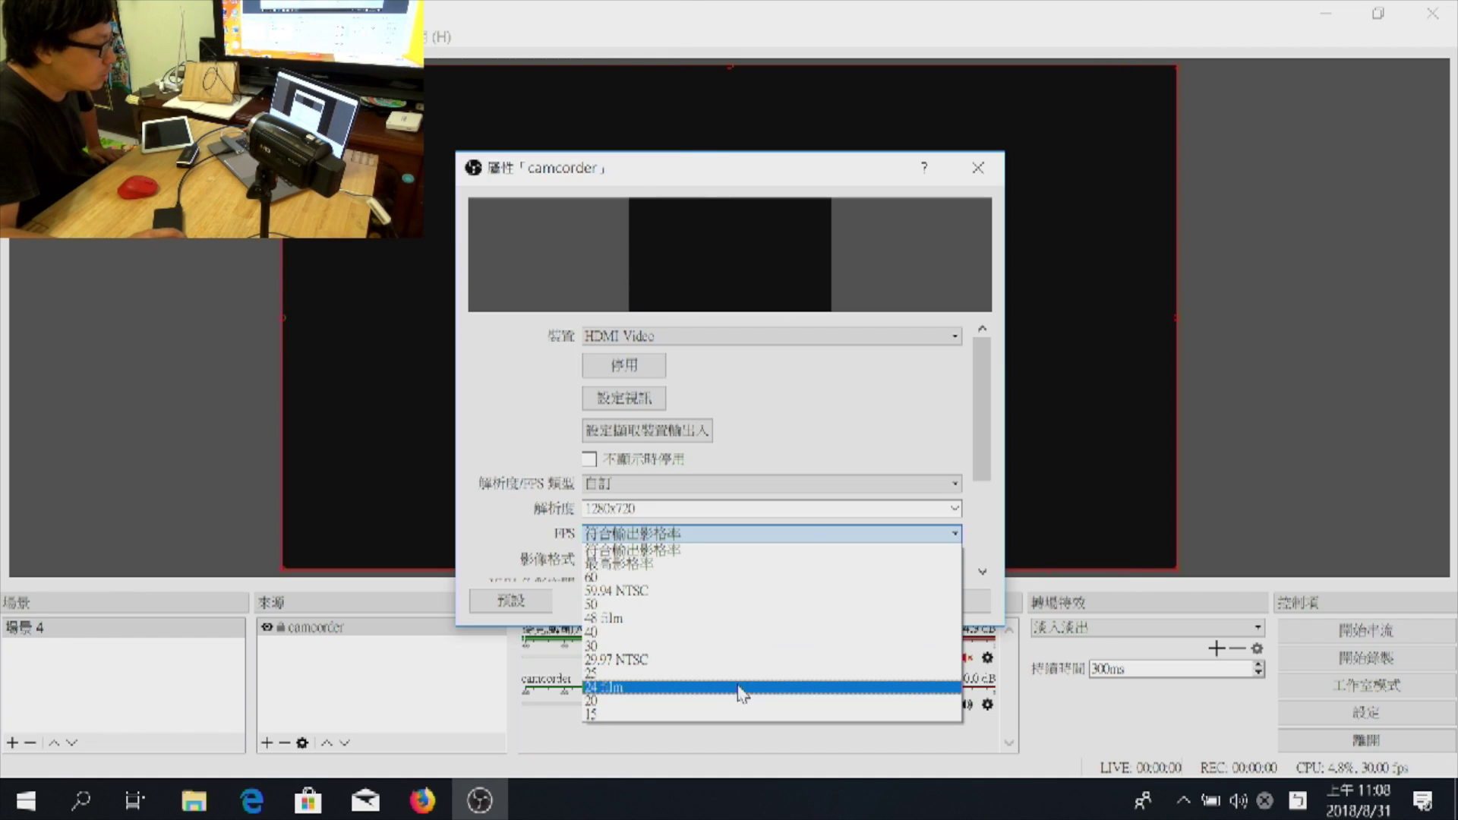
{"action": "left_click", "coordinate": [687, 646]}
{"action": "left_click", "coordinate": [828, 560]}
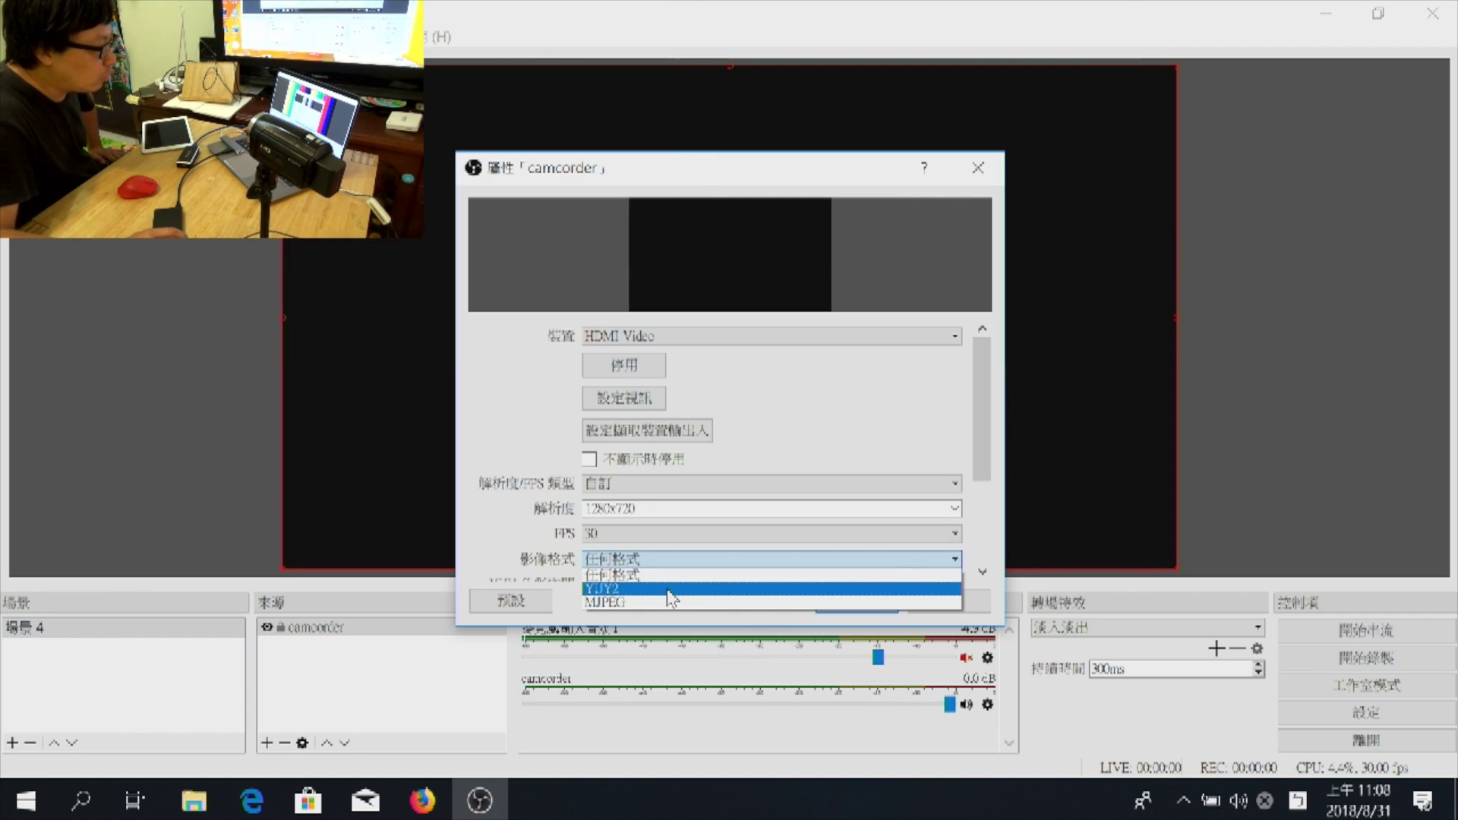
{"action": "left_click", "coordinate": [720, 592]}
{"action": "left_click", "coordinate": [852, 601]}
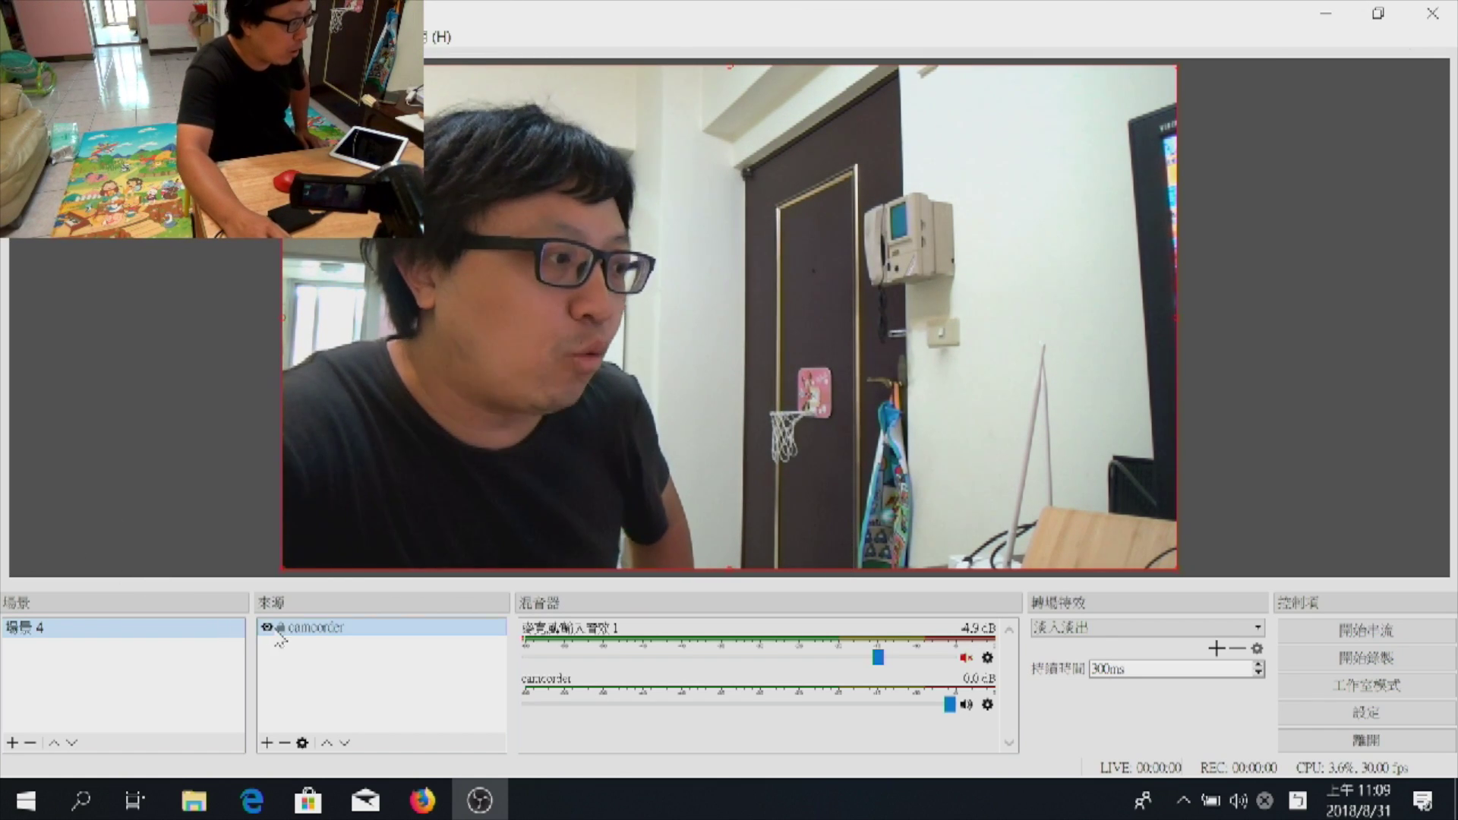
Add a default-named Audio Input Capture from 麥克風 (HDMI Audio) and mute the camcorder's own audio
{"action": "left_click", "coordinate": [269, 742]}
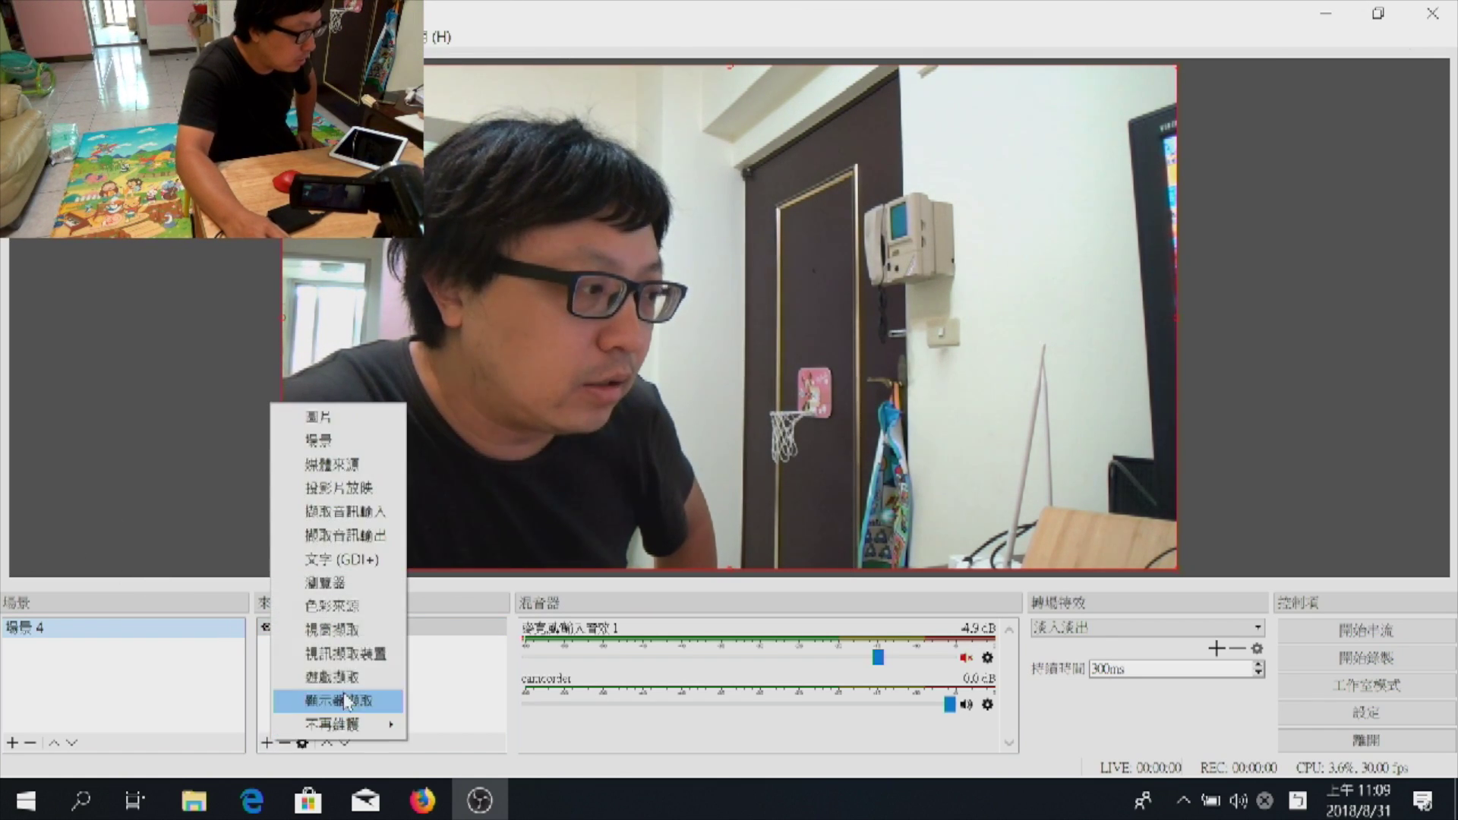
{"action": "left_click", "coordinate": [380, 516]}
{"action": "left_click", "coordinate": [713, 501]}
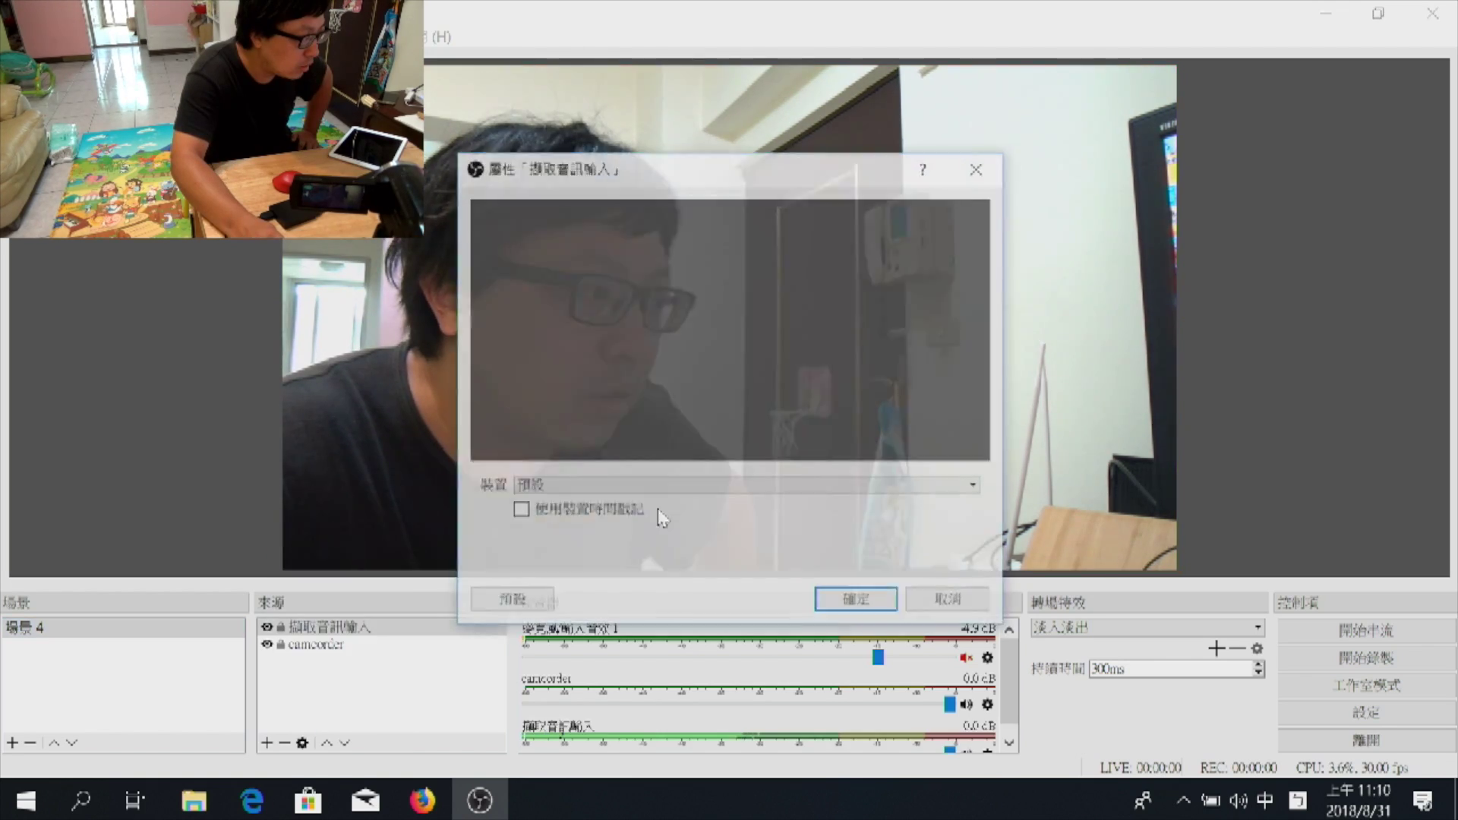
{"action": "left_click", "coordinate": [607, 485]}
{"action": "left_click", "coordinate": [604, 542]}
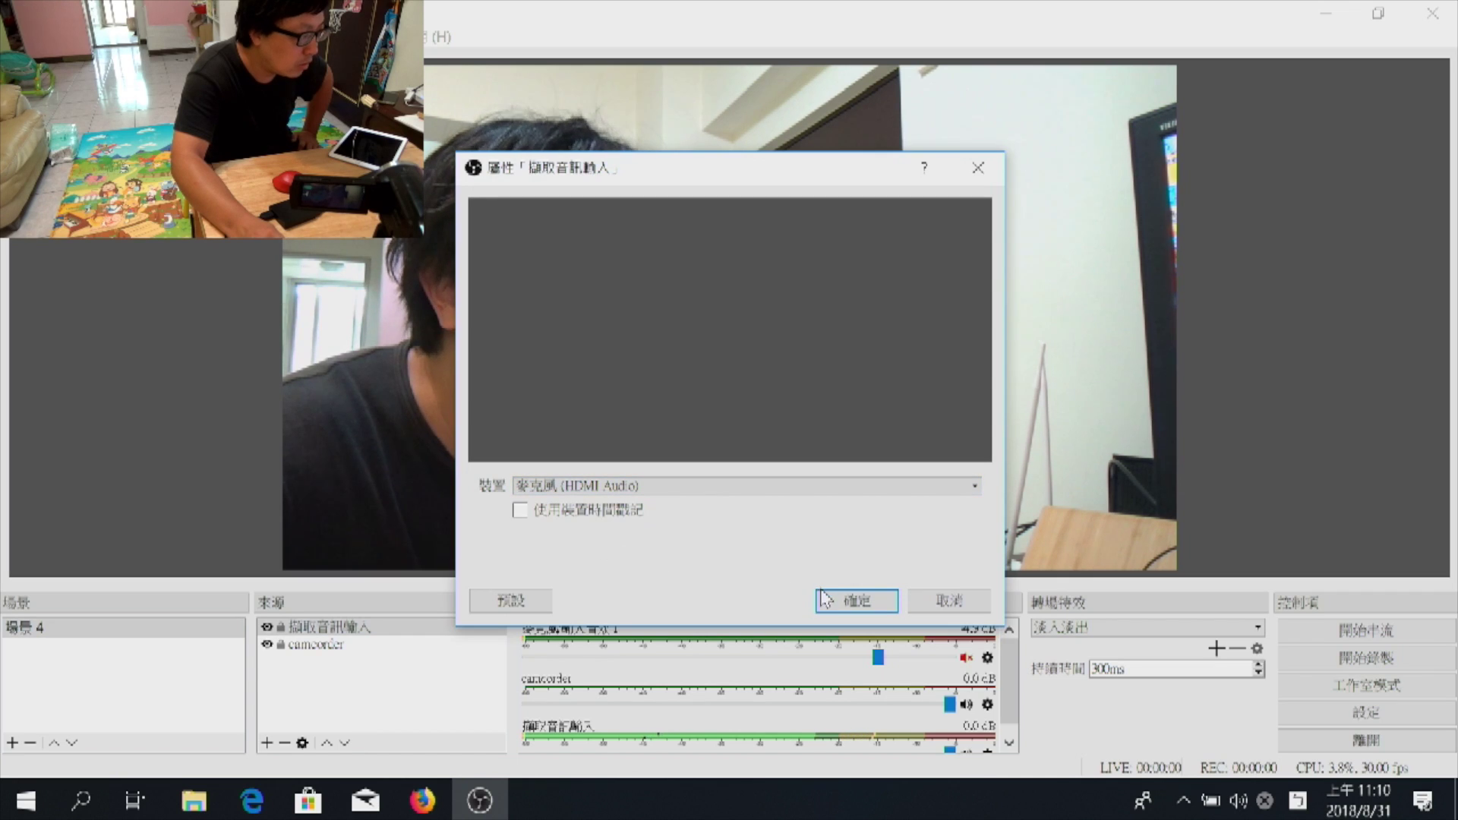
{"action": "left_click", "coordinate": [856, 601]}
{"action": "left_click_drag", "start_coordinate": [1008, 694], "coordinate": [1008, 697]}
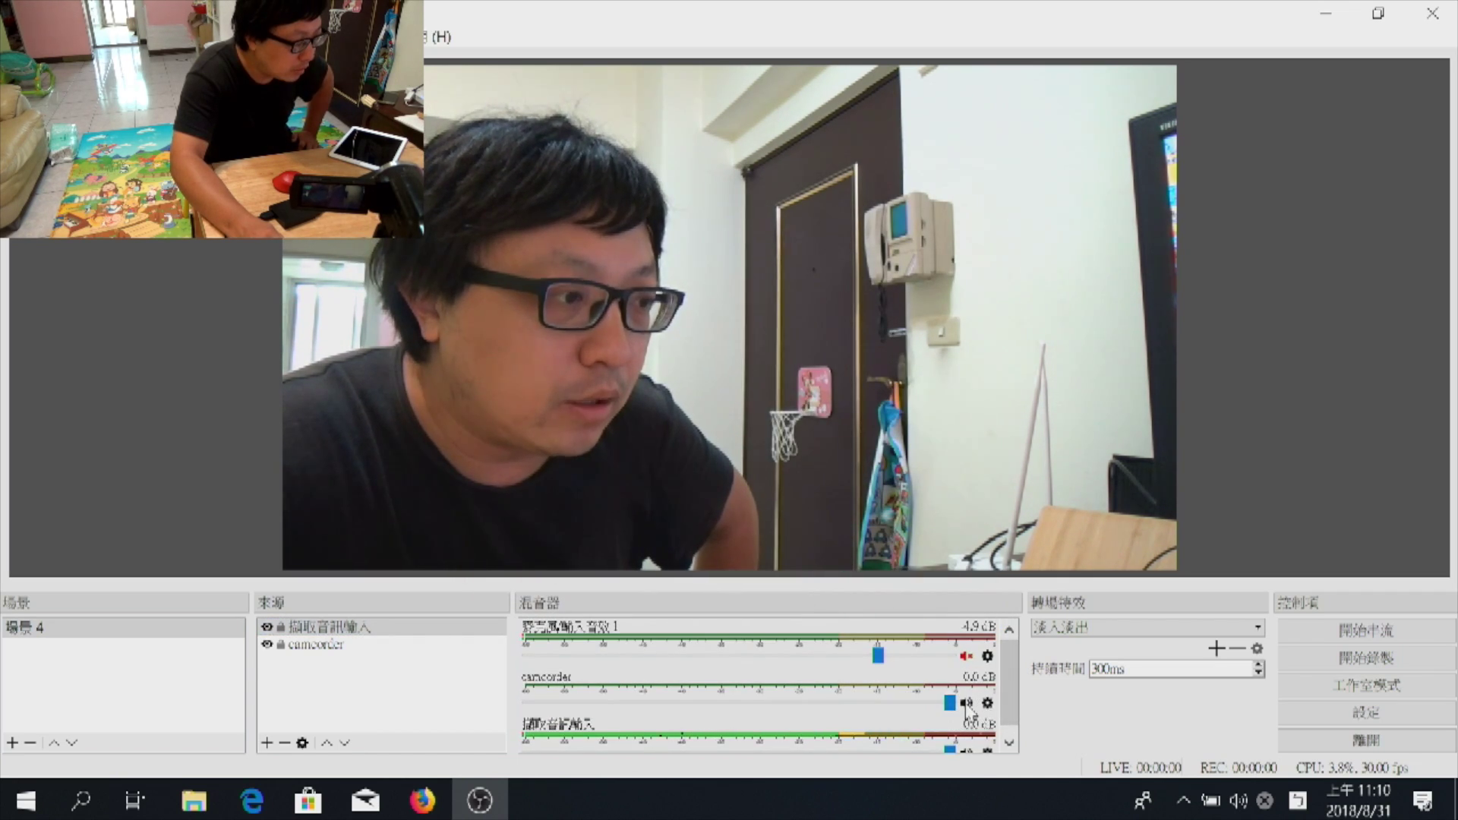
{"action": "left_click", "coordinate": [1008, 743]}
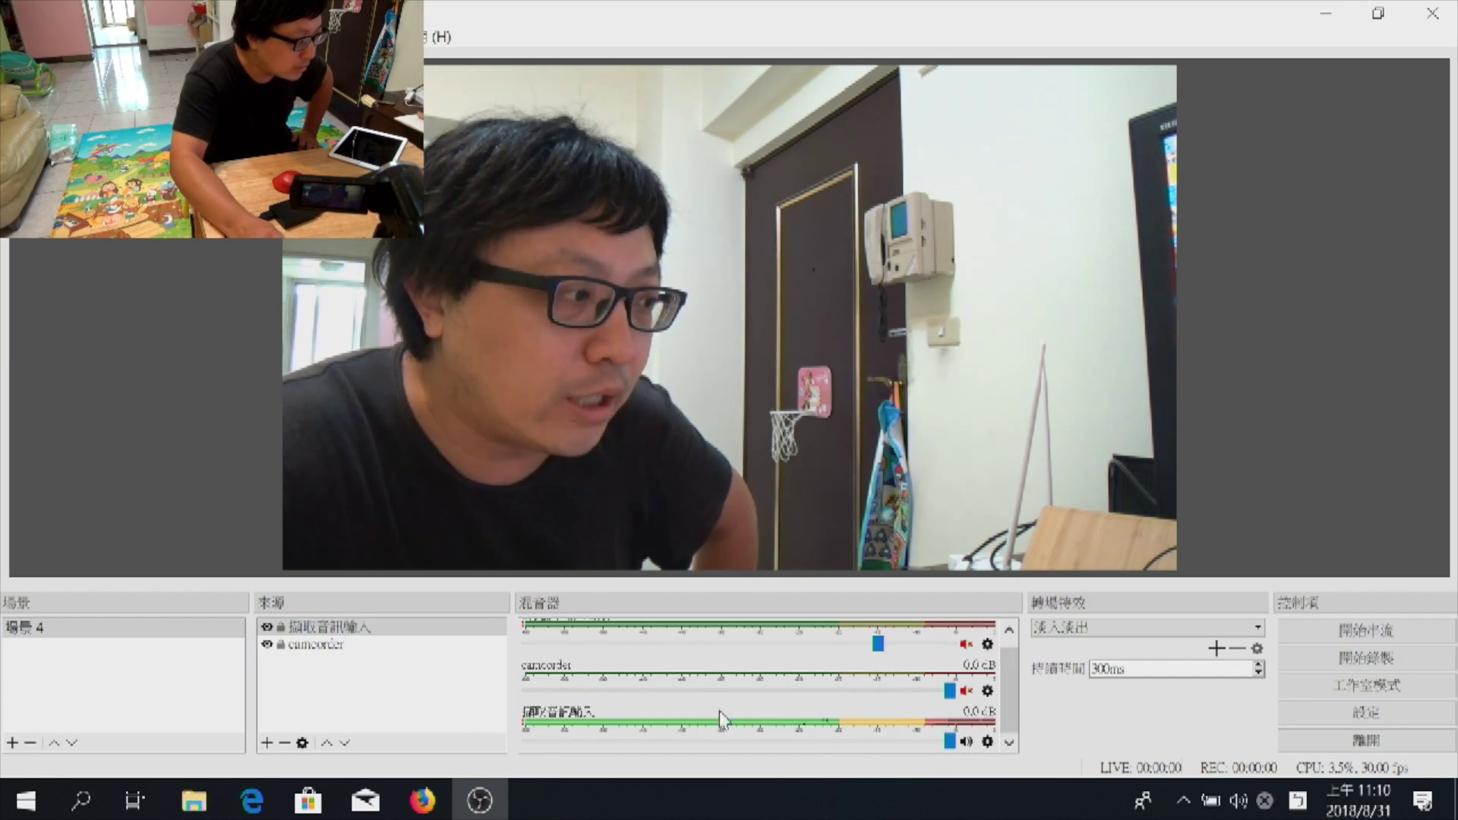
Rename the audio input source to camcorder-audio
{"action": "right_click", "coordinate": [380, 630]}
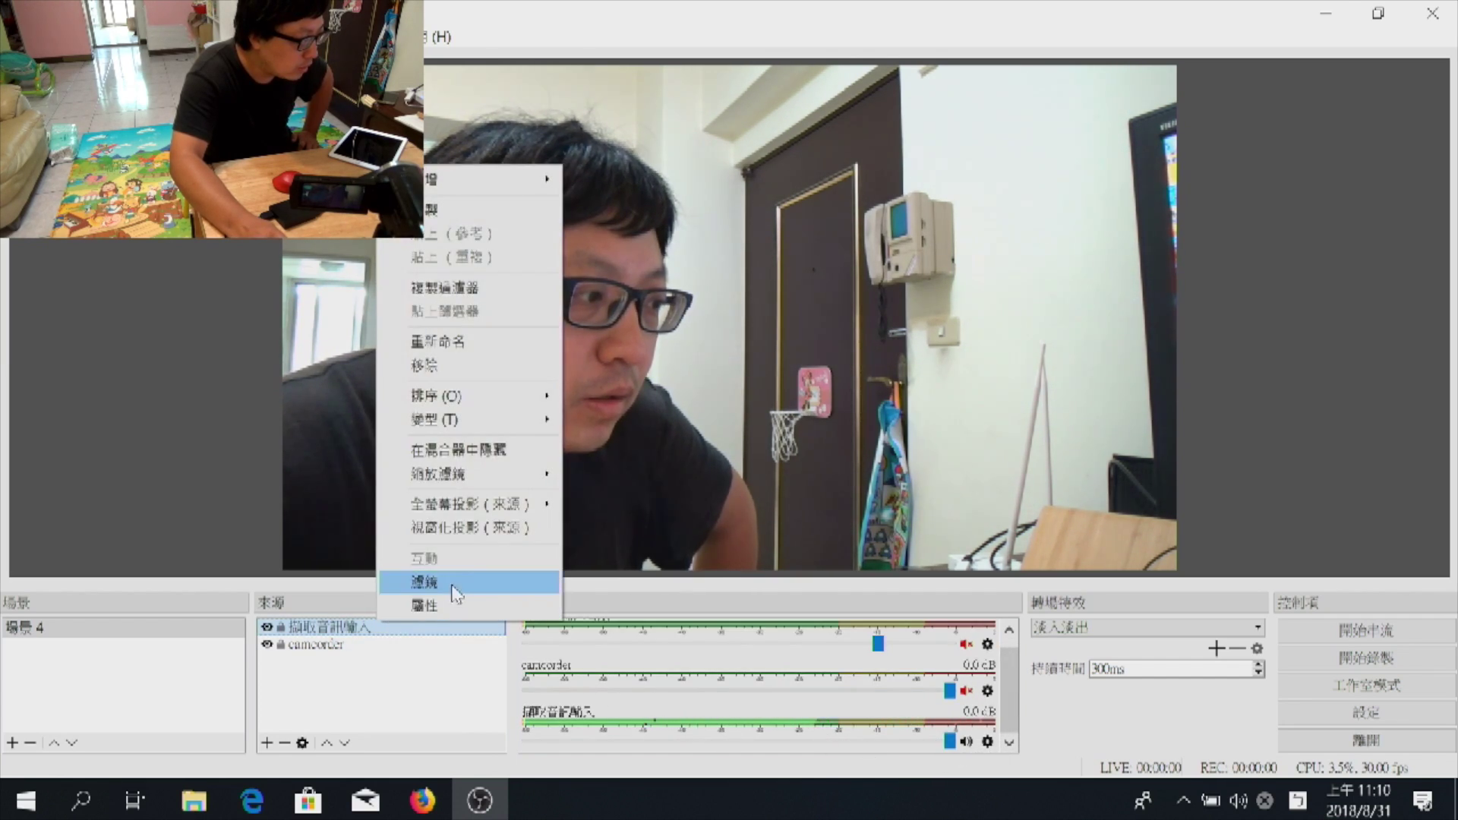
{"action": "left_click", "coordinate": [450, 338]}
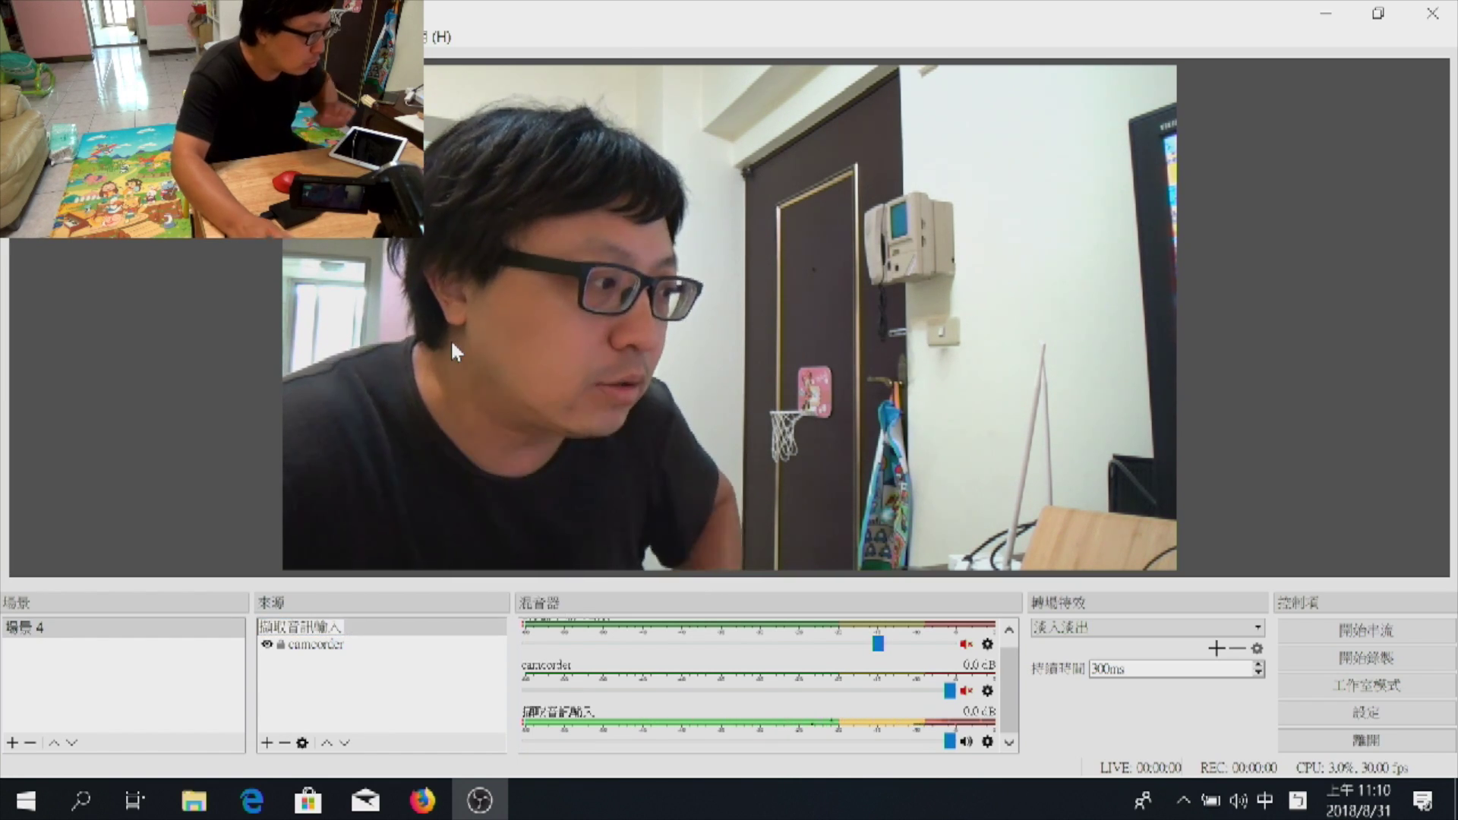
{"action": "key", "text": "BackSpace"}
{"action": "key", "text": "BackSpace"}
{"action": "key", "text": "BackSpace"}
{"action": "key", "text": "BackSpace"}
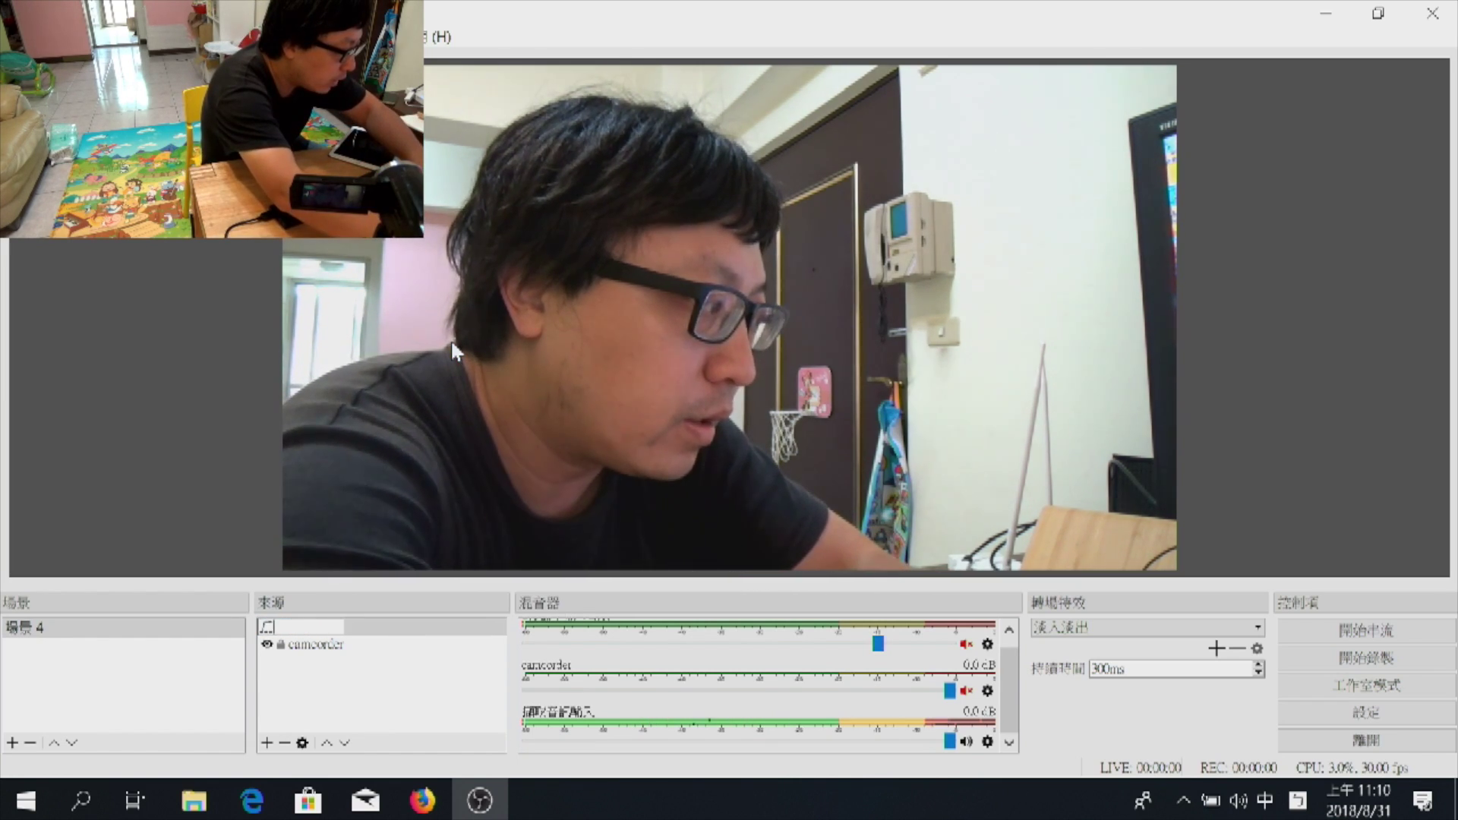
{"action": "key", "text": "shift"}
{"action": "type", "text": "c"}
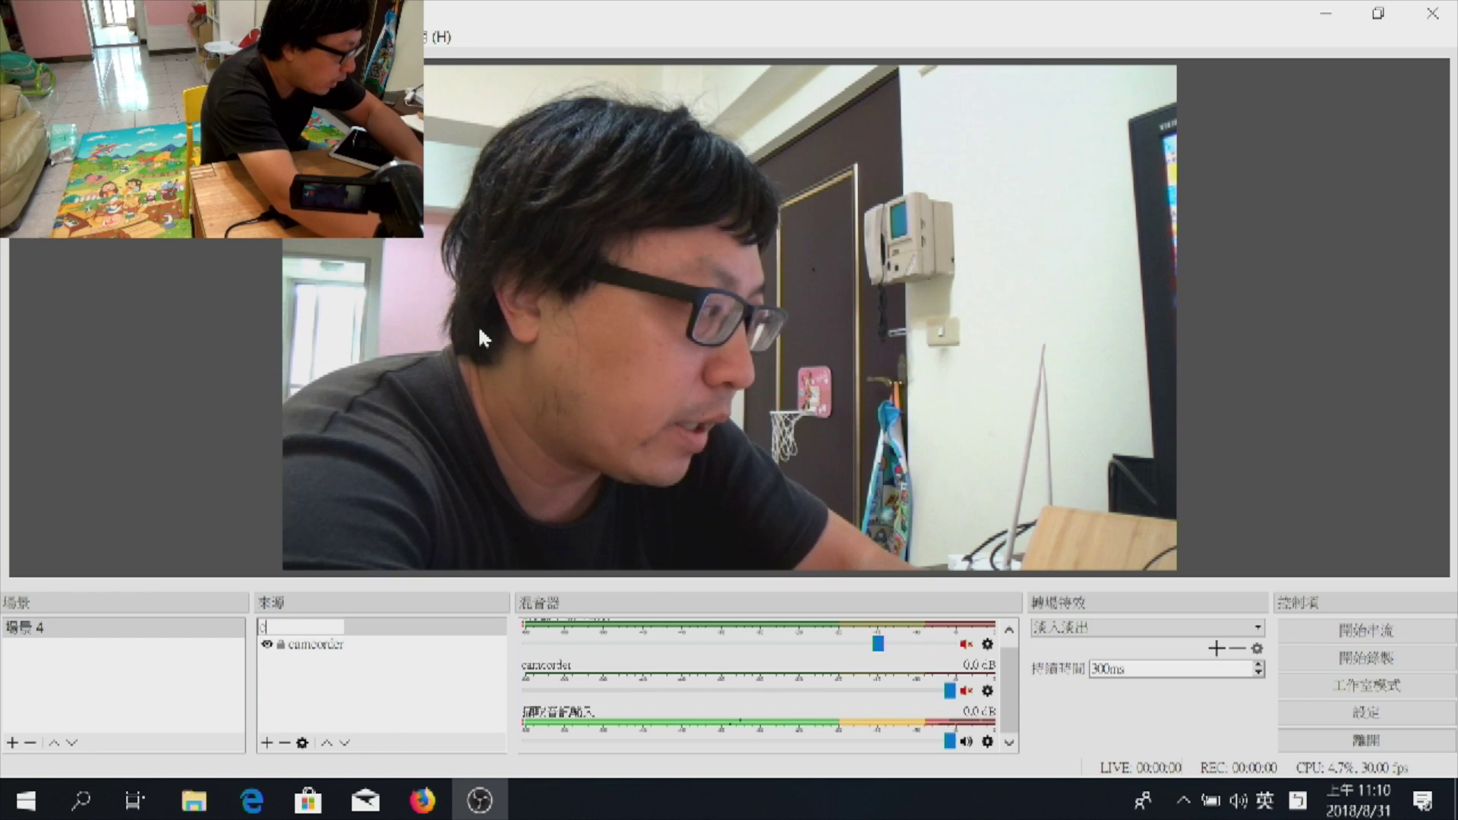
{"action": "type", "text": "amcor"}
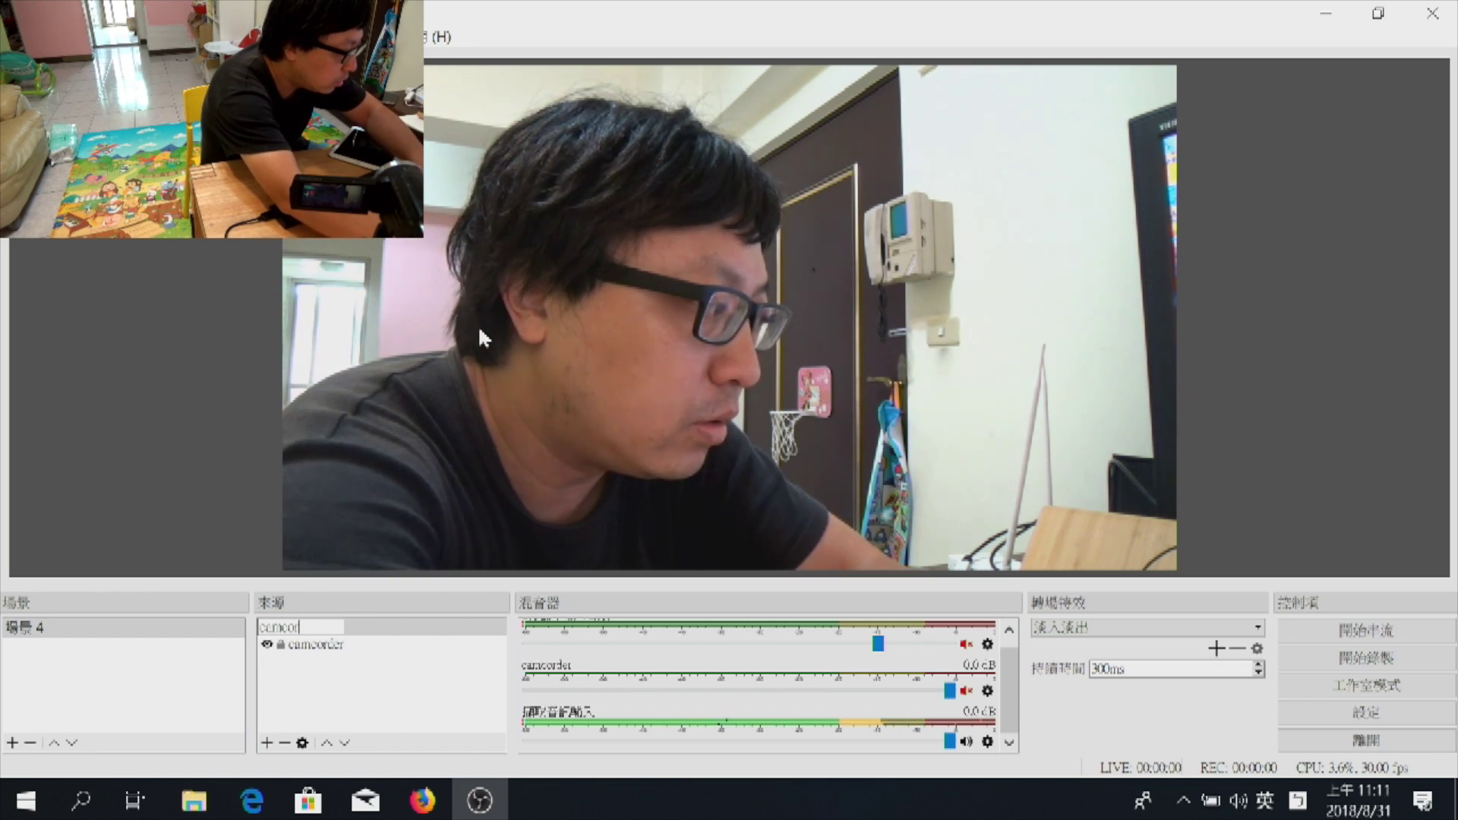
{"action": "type", "text": "der-audio"}
{"action": "key", "text": "Return"}
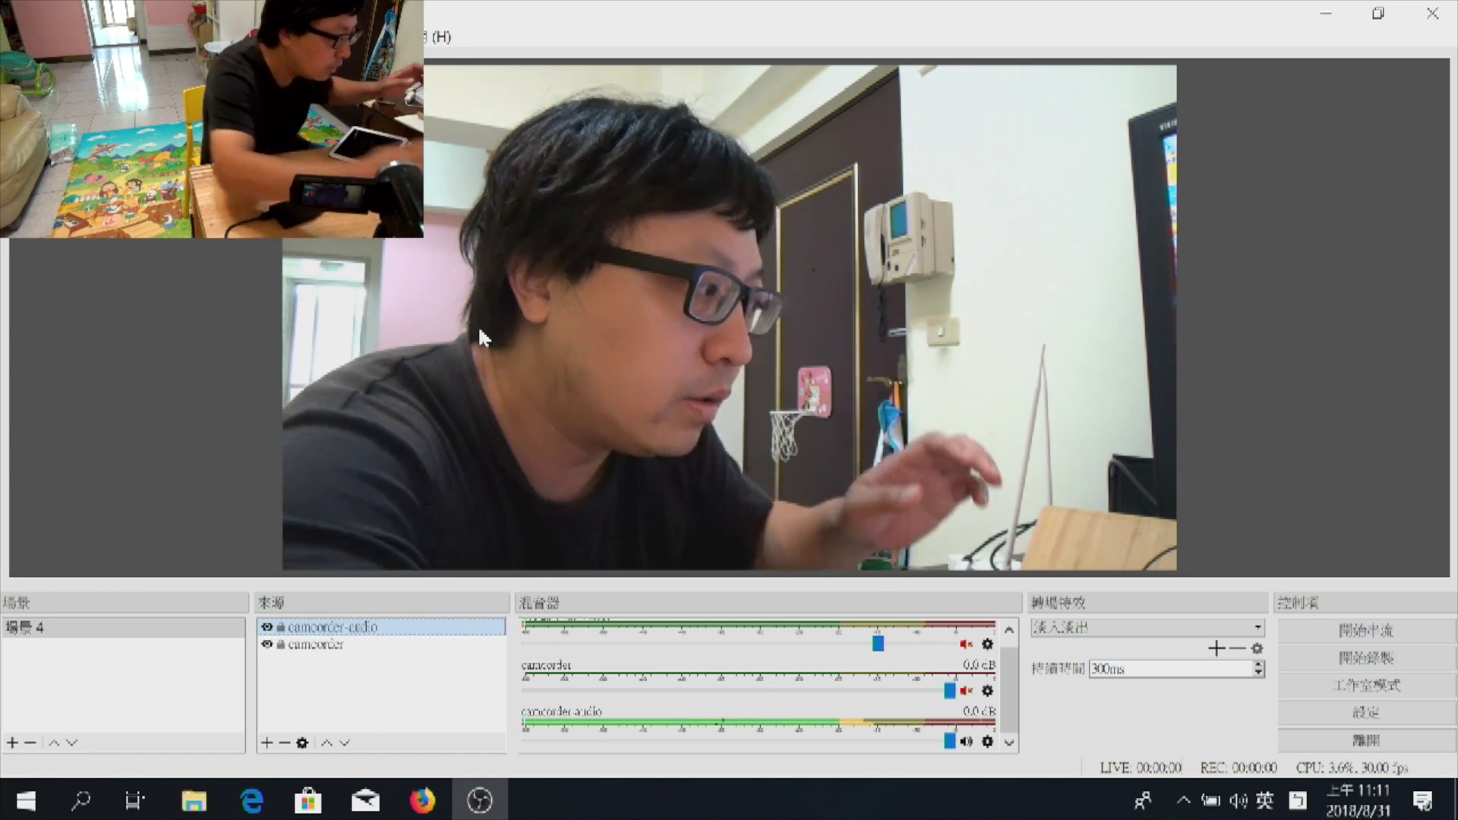
Give camcorder-audio a 250 ms sync offset in Advanced Audio Properties
{"action": "left_click", "coordinate": [987, 742]}
{"action": "left_click", "coordinate": [1101, 641]}
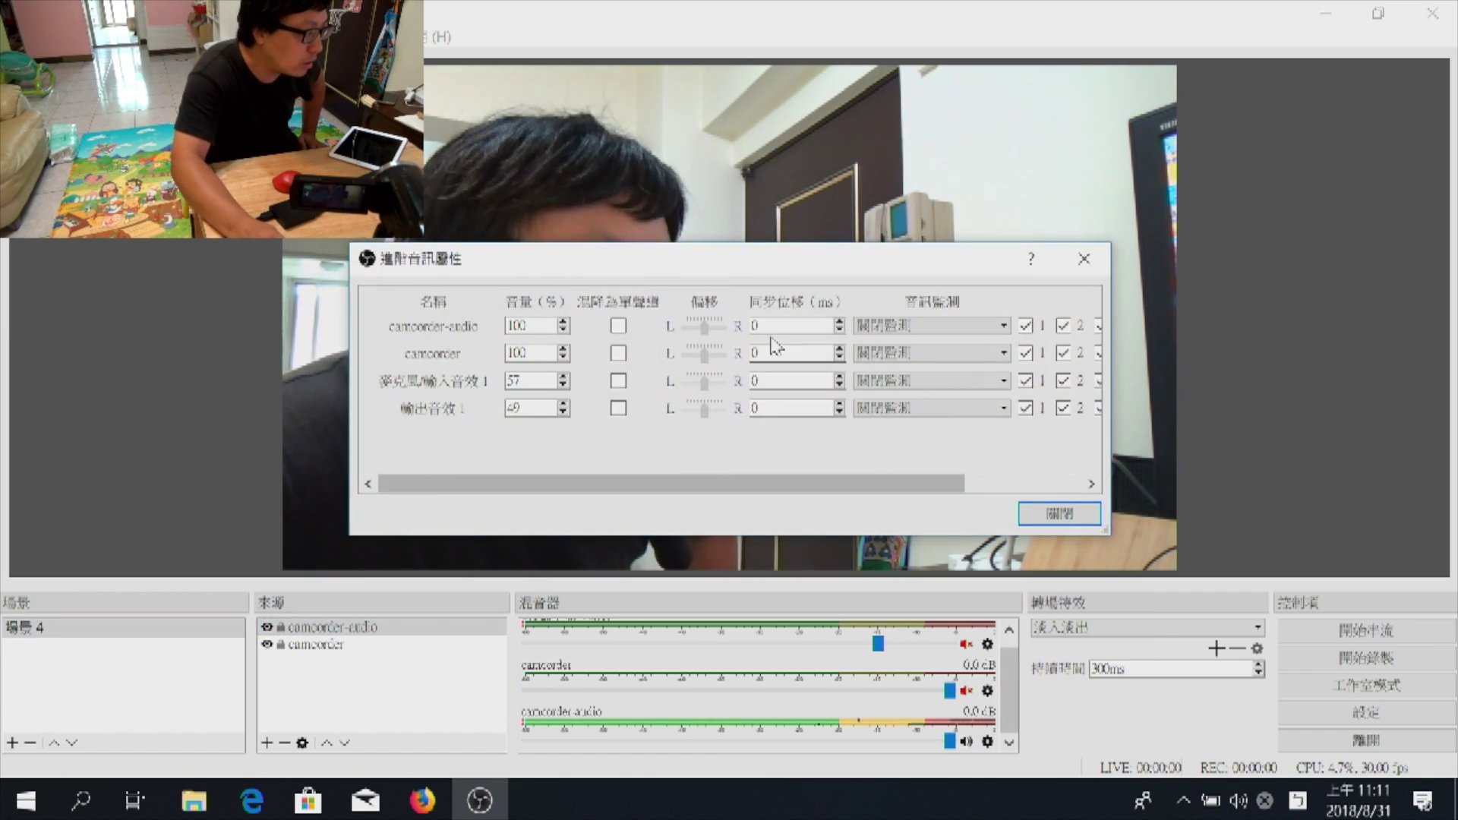
{"action": "left_click", "coordinate": [771, 322]}
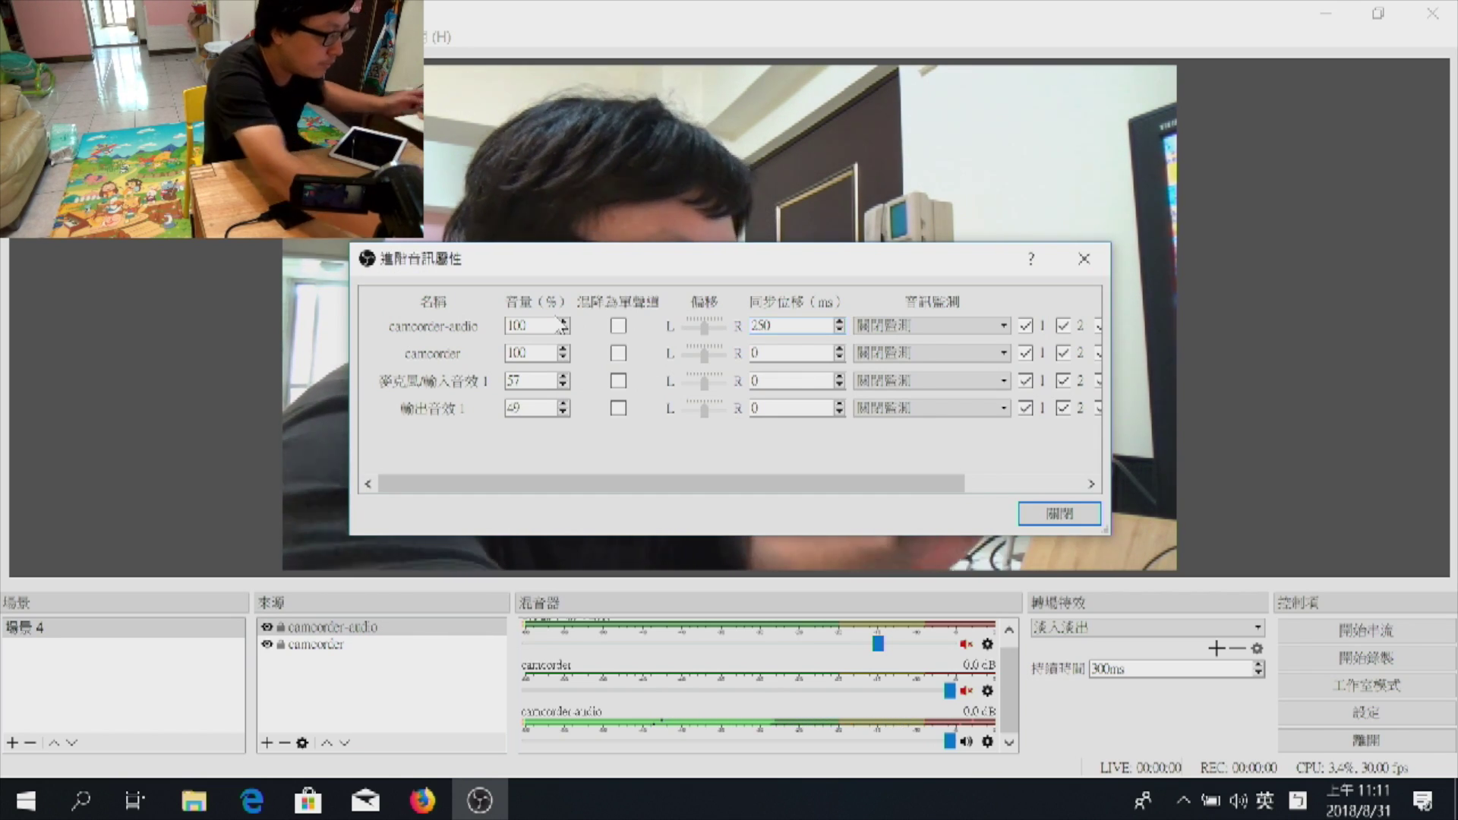
{"action": "left_click", "coordinate": [1076, 512]}
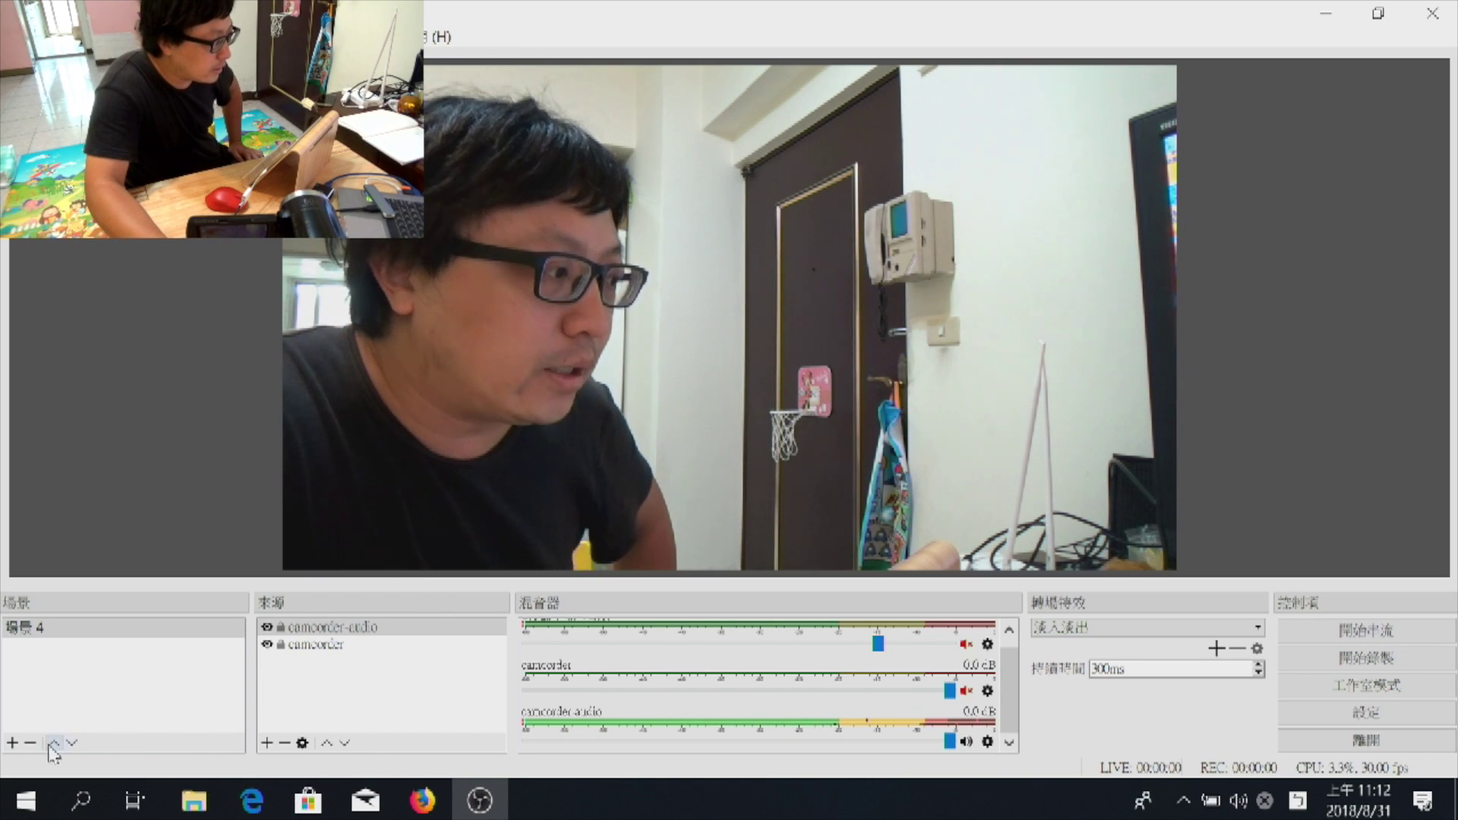
Create a scene named ipad and add a video capture source named ipad-vidro
{"action": "left_click", "coordinate": [12, 741]}
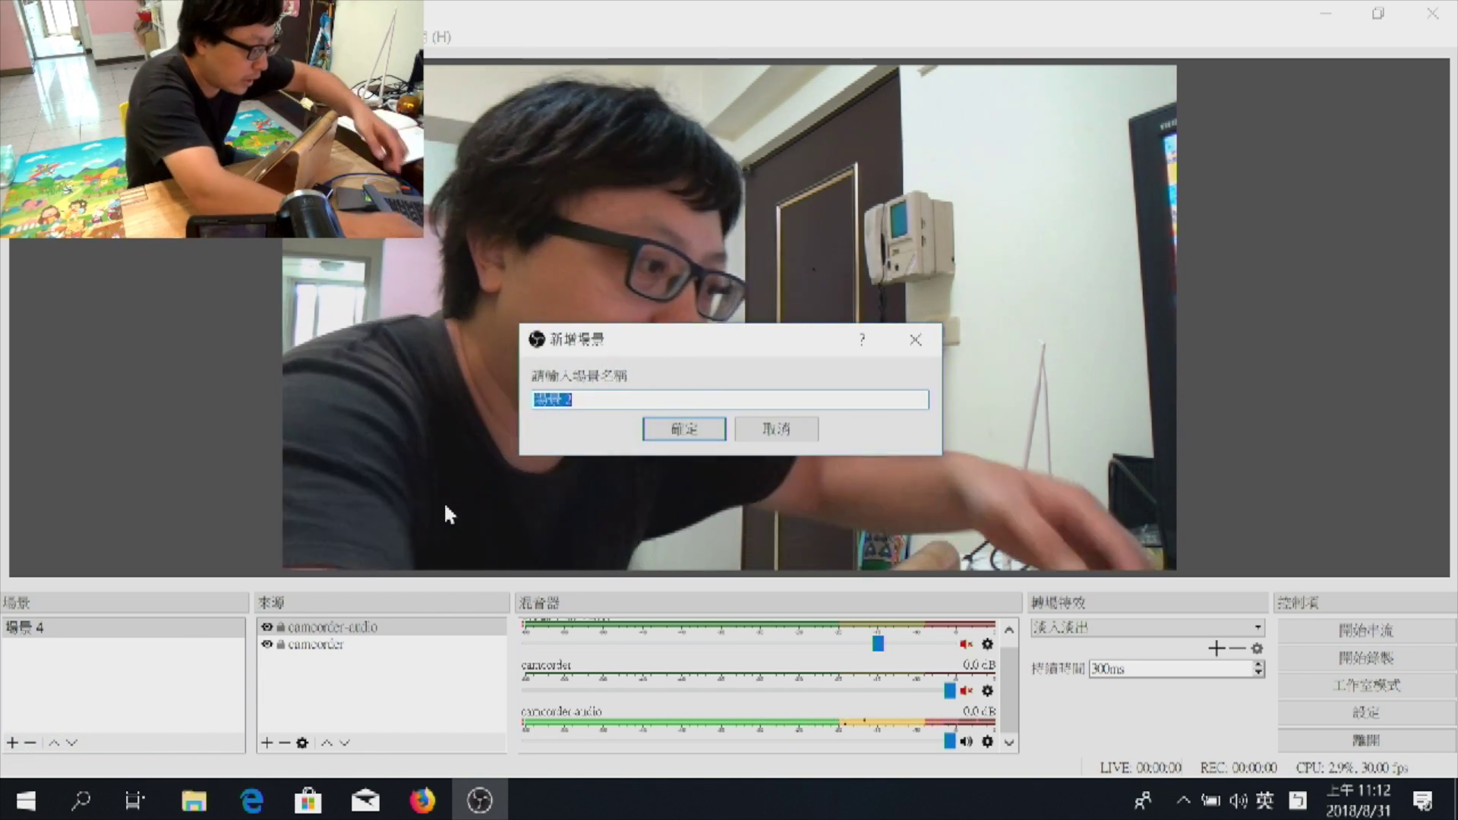
{"action": "type", "text": "ipad"}
{"action": "key", "text": "Return"}
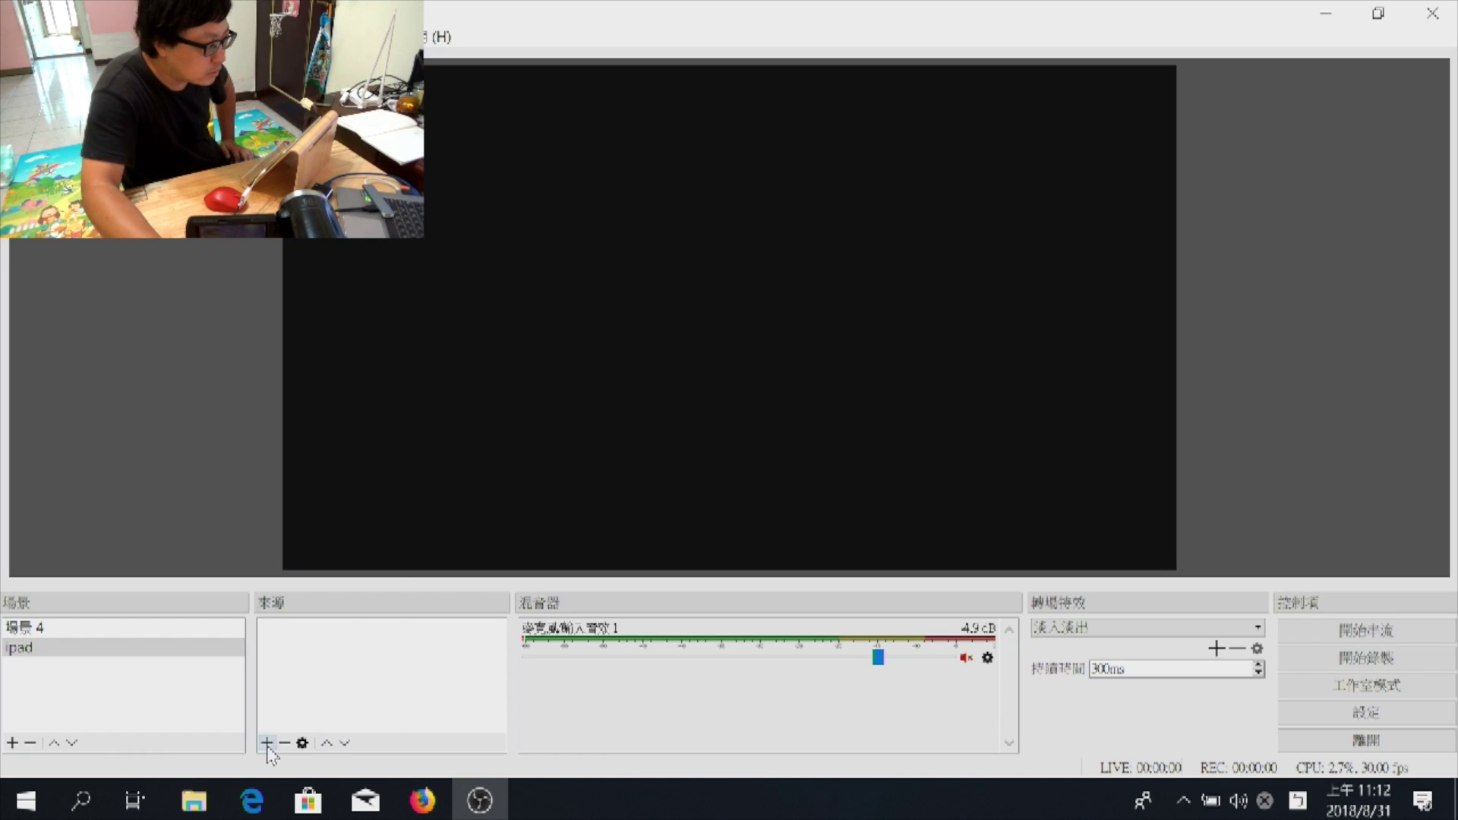
{"action": "left_click", "coordinate": [266, 743]}
{"action": "left_click", "coordinate": [332, 680]}
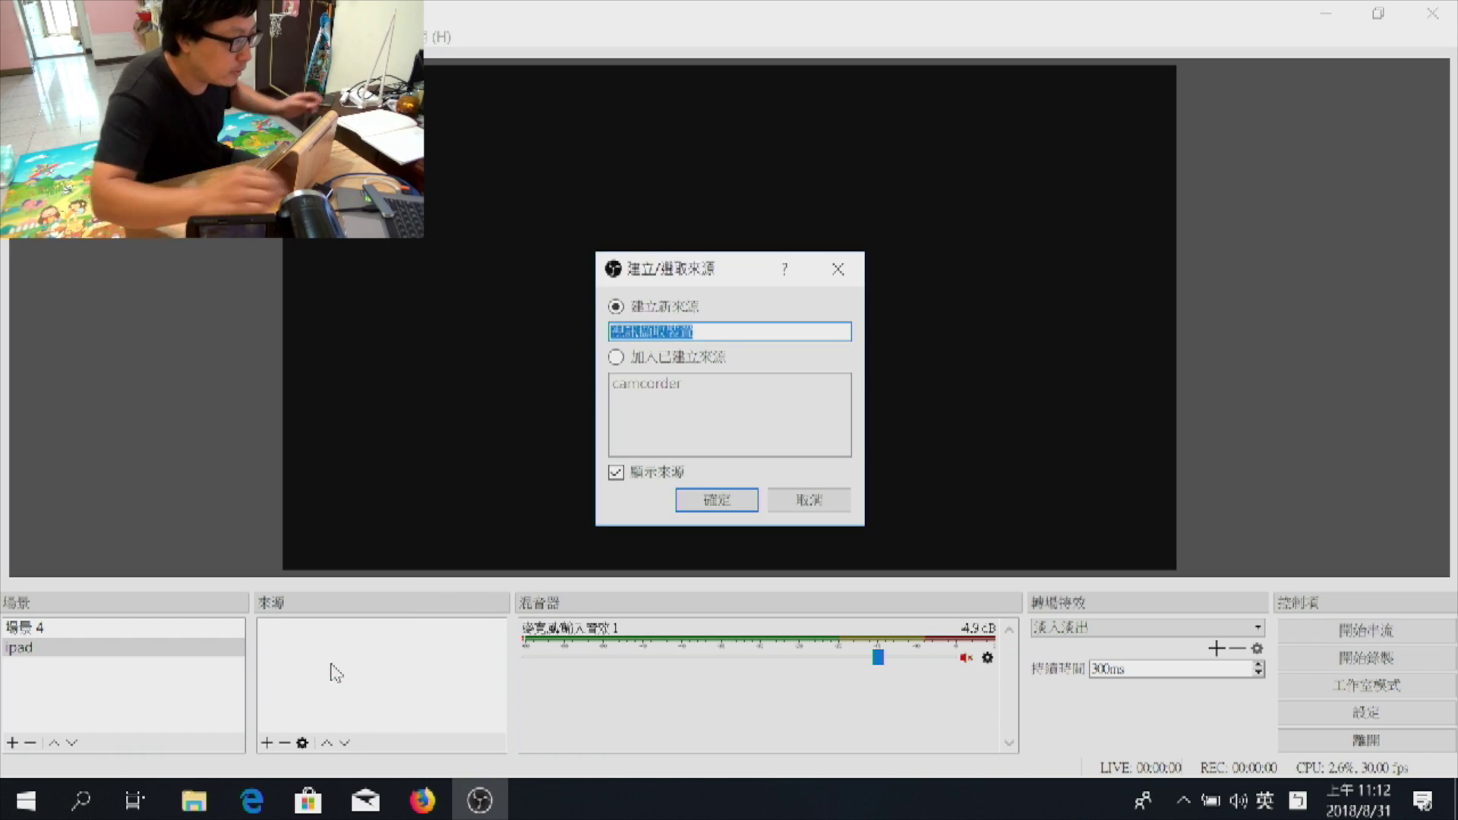
{"action": "key", "text": "BackSpace"}
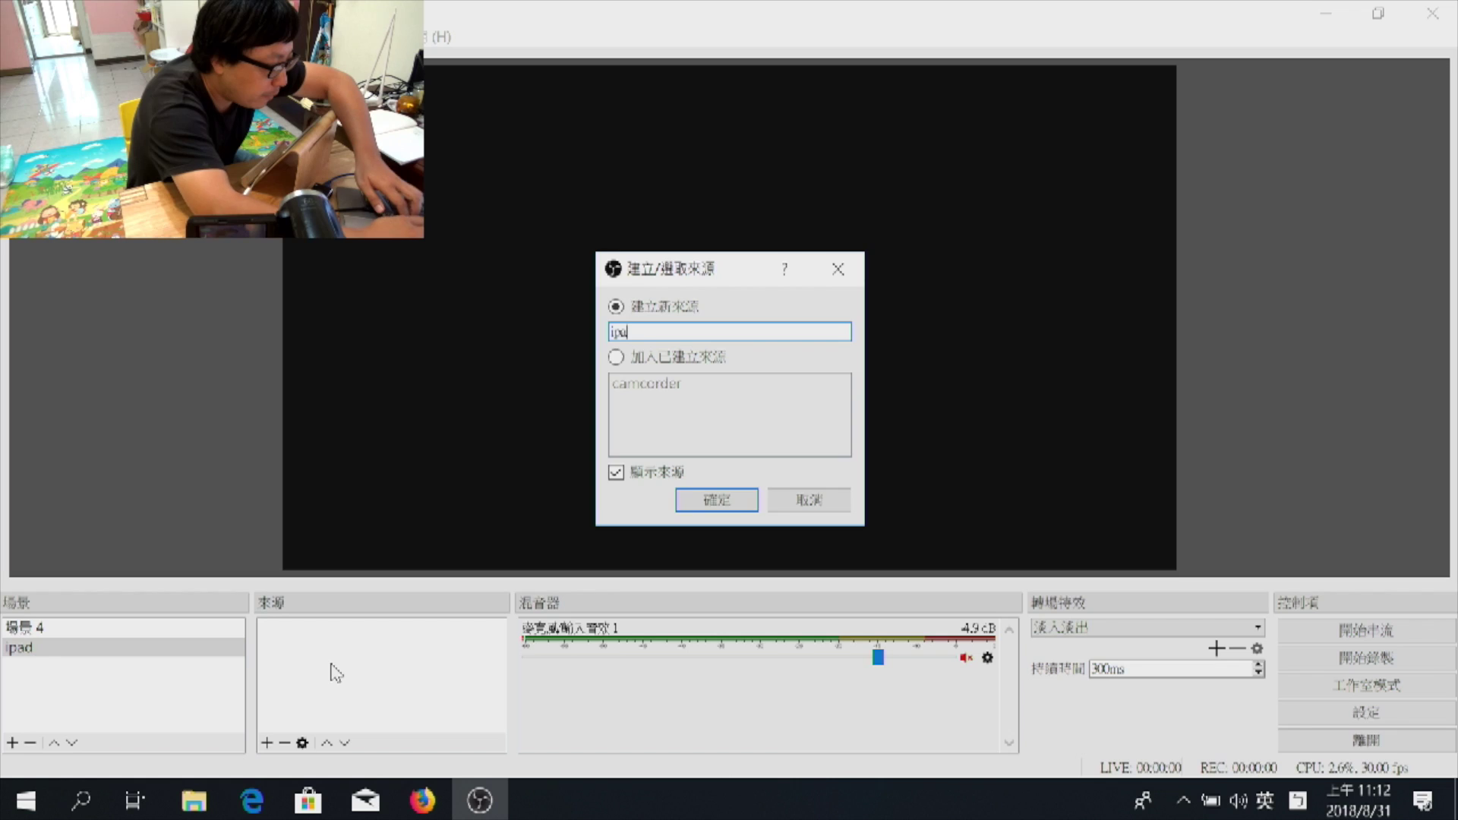
{"action": "type", "text": "ipad-vidro"}
{"action": "key", "text": "Return"}
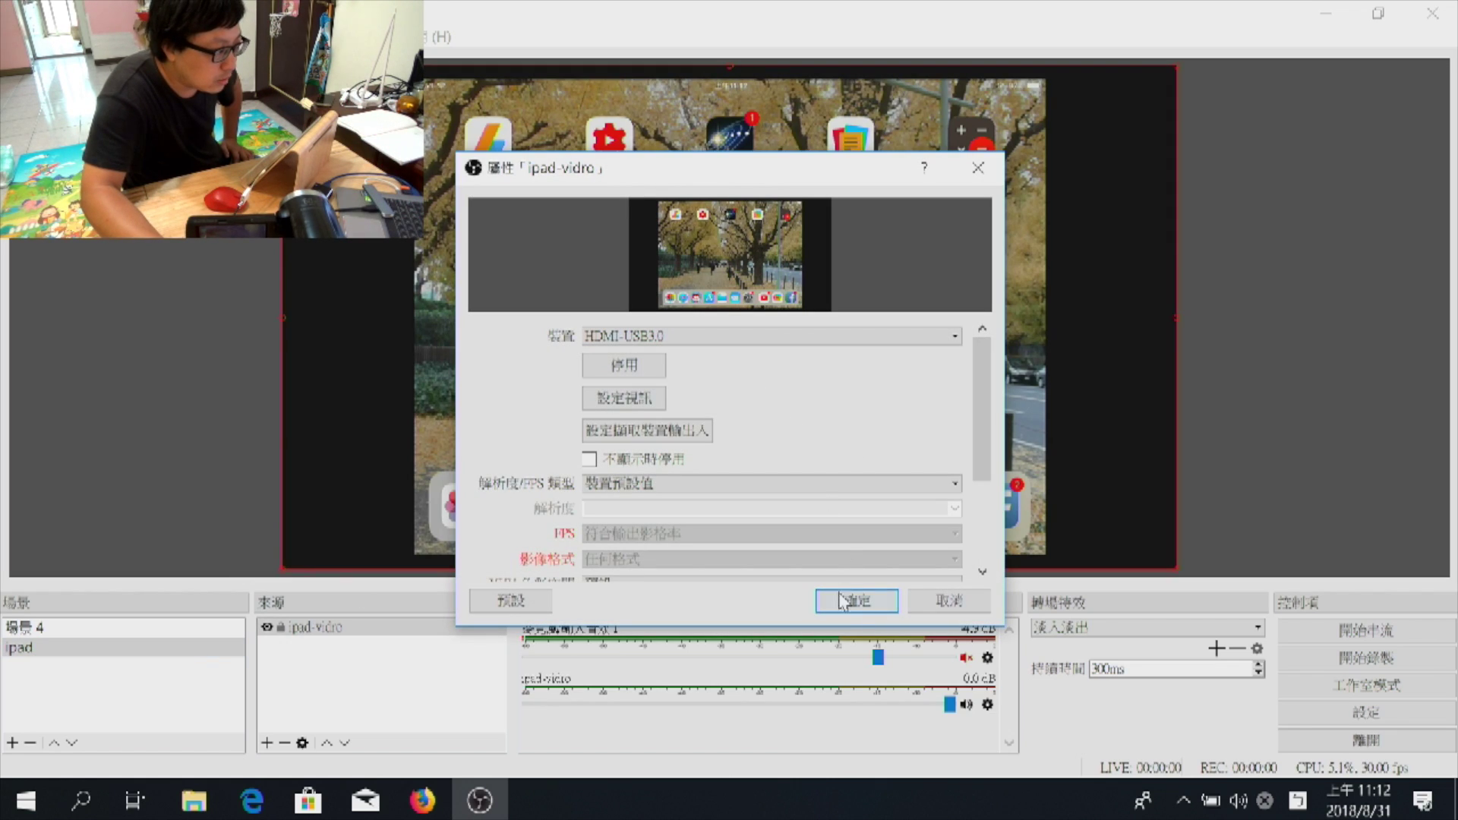
Set ipad-vidro to custom 1280x720 at 30 FPS in YUY2 format and confirm
{"action": "left_click", "coordinate": [897, 490]}
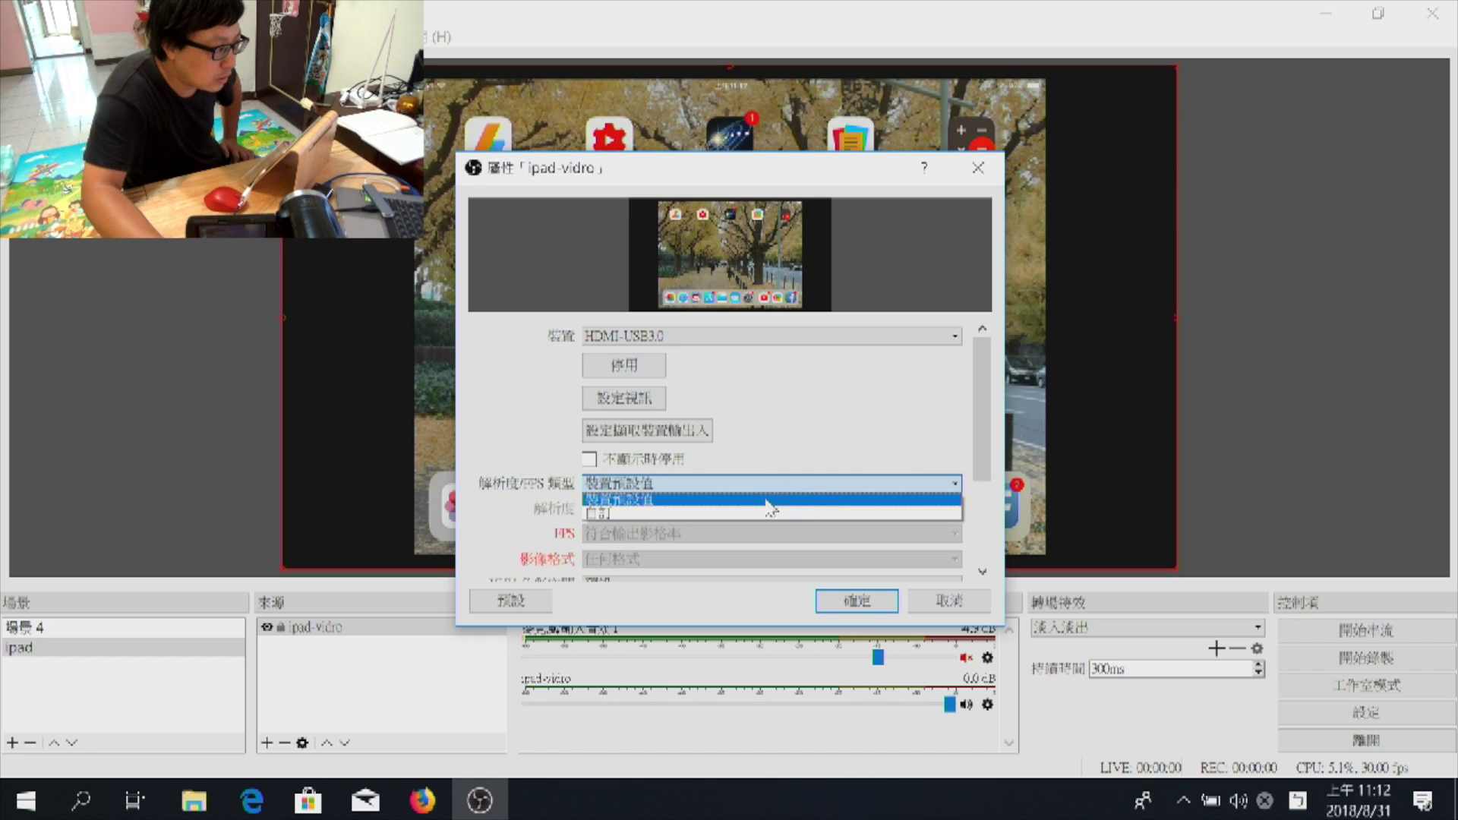
{"action": "left_click", "coordinate": [749, 510]}
{"action": "left_click", "coordinate": [951, 508]}
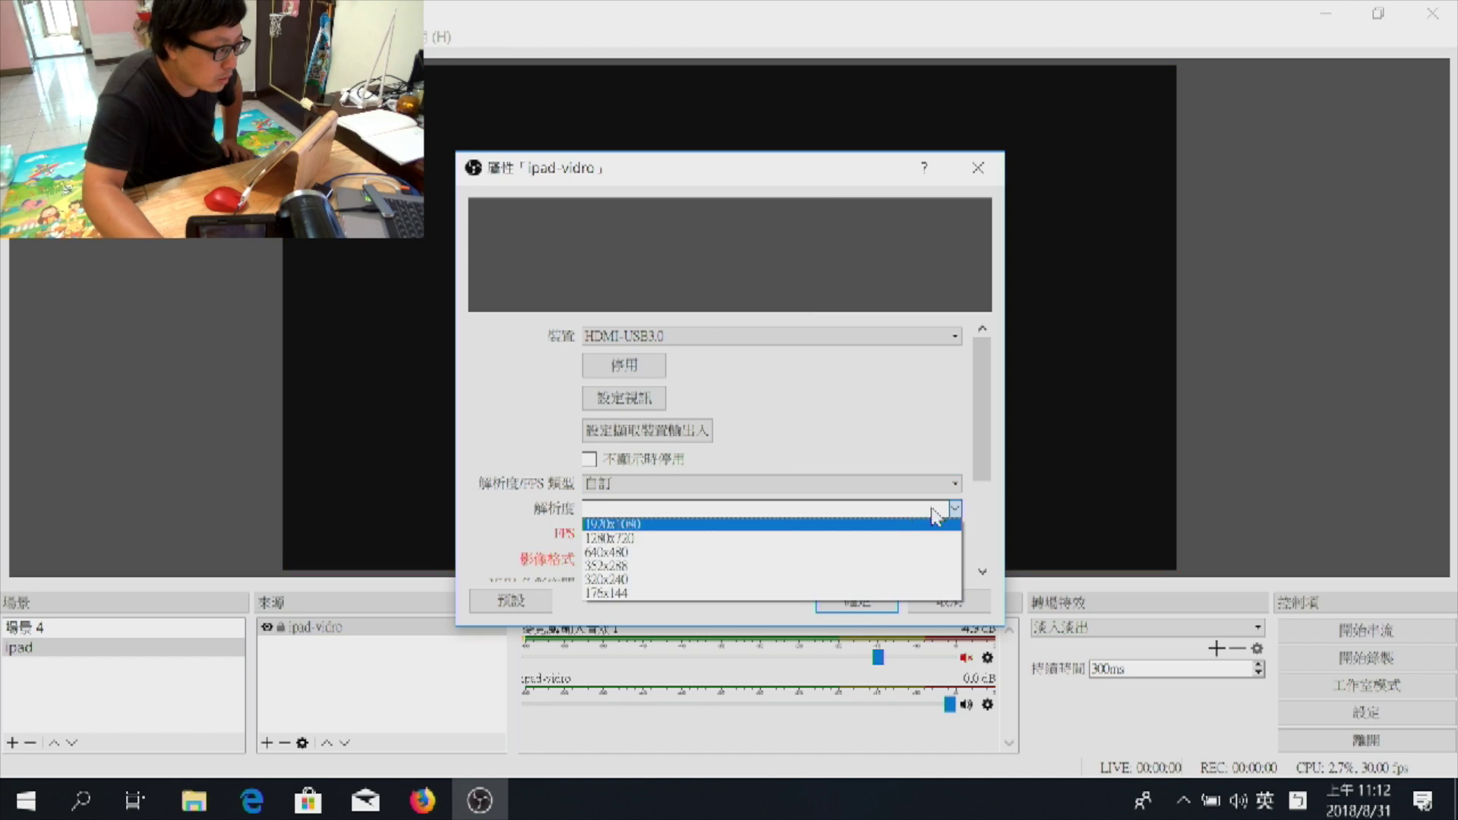
{"action": "left_click", "coordinate": [858, 539]}
{"action": "left_click", "coordinate": [955, 533]}
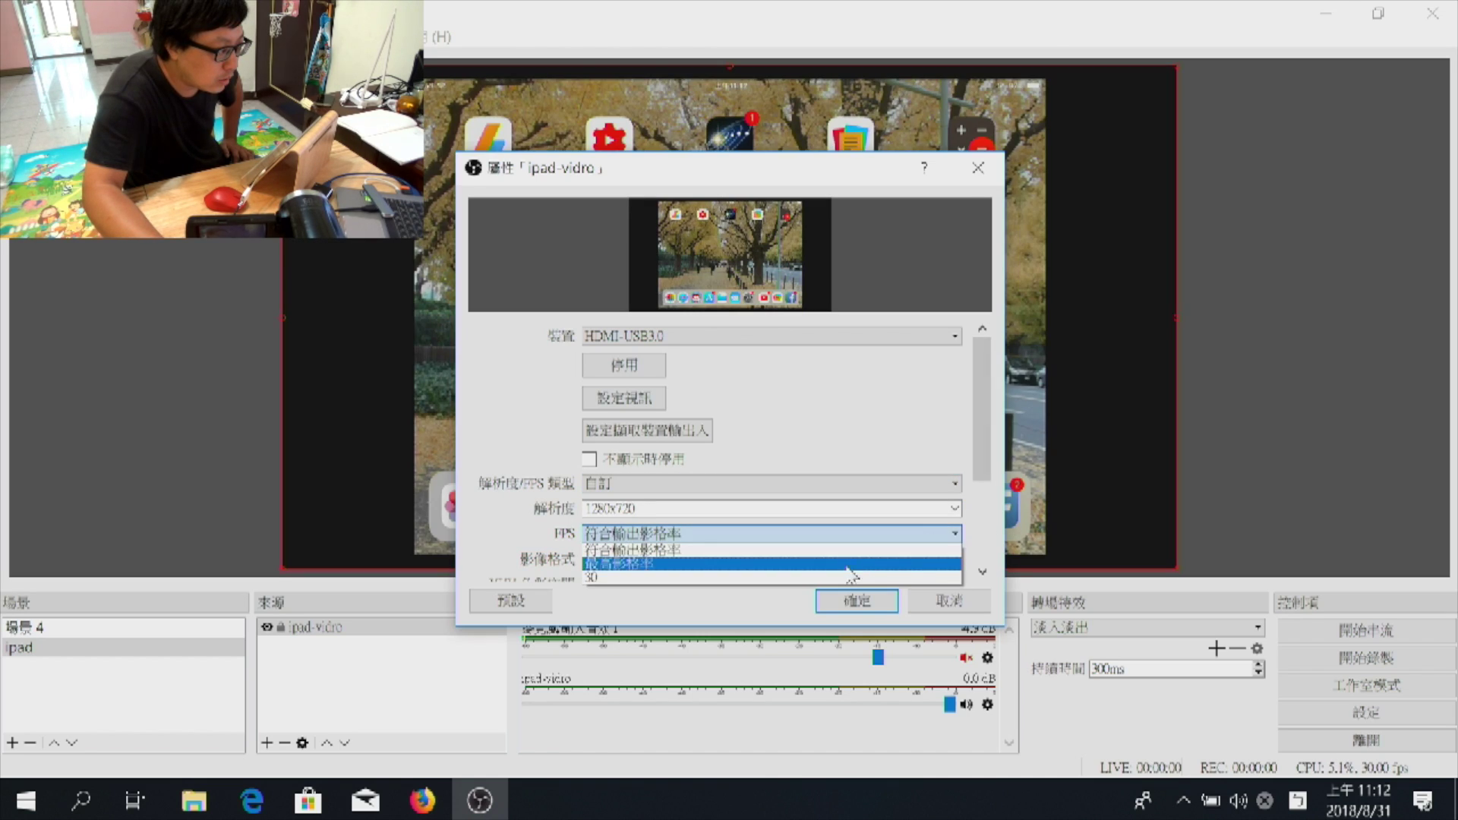
{"action": "left_click", "coordinate": [834, 582]}
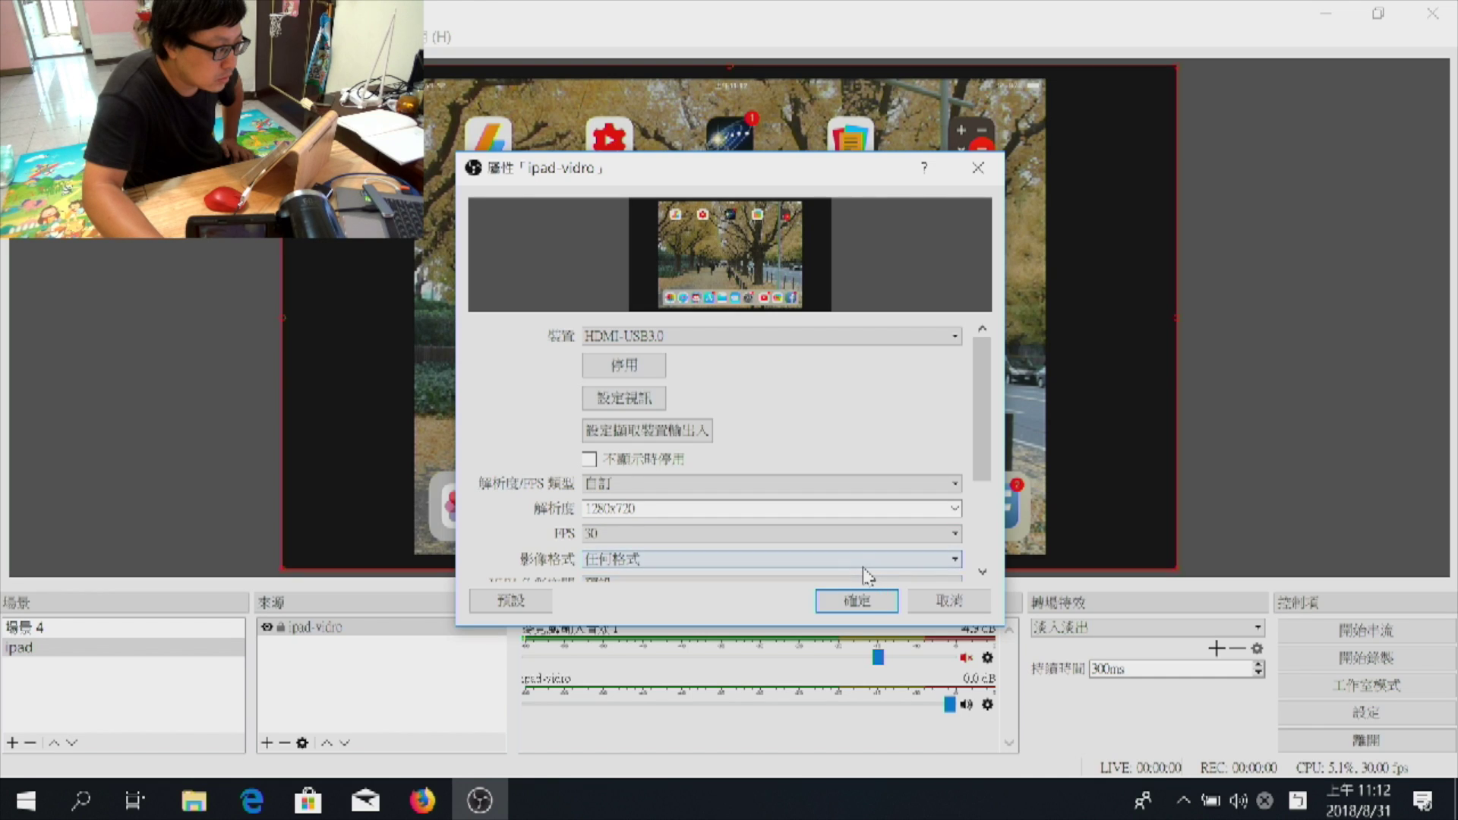
{"action": "left_click", "coordinate": [862, 561]}
{"action": "left_click", "coordinate": [811, 586]}
{"action": "left_click", "coordinate": [855, 601]}
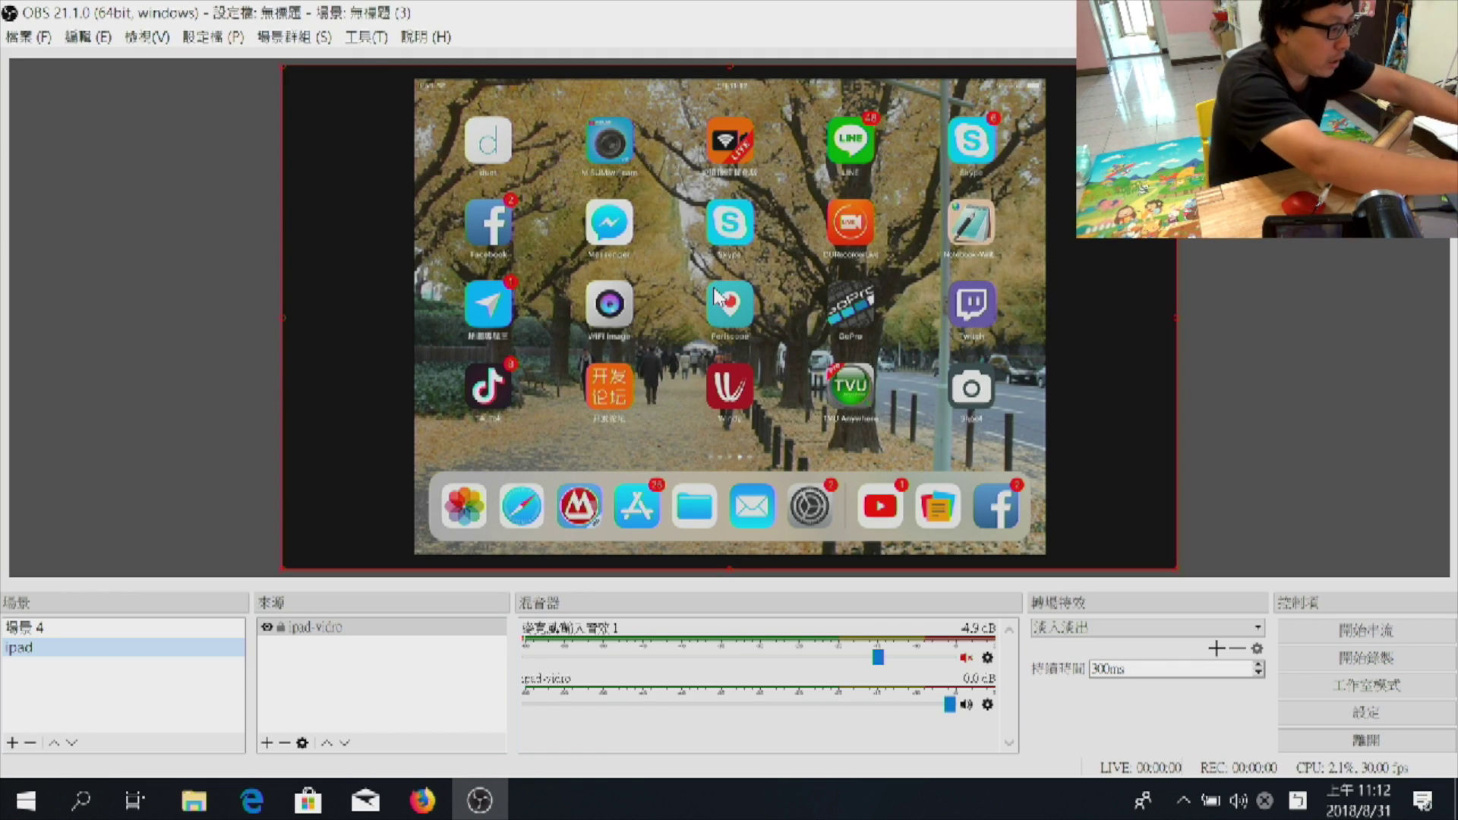
Add a 剪裁/填補 filter named cut to ipad-vidro cropping 200 left, 70 top, 200 right, 100 bottom
{"action": "right_click", "coordinate": [326, 630]}
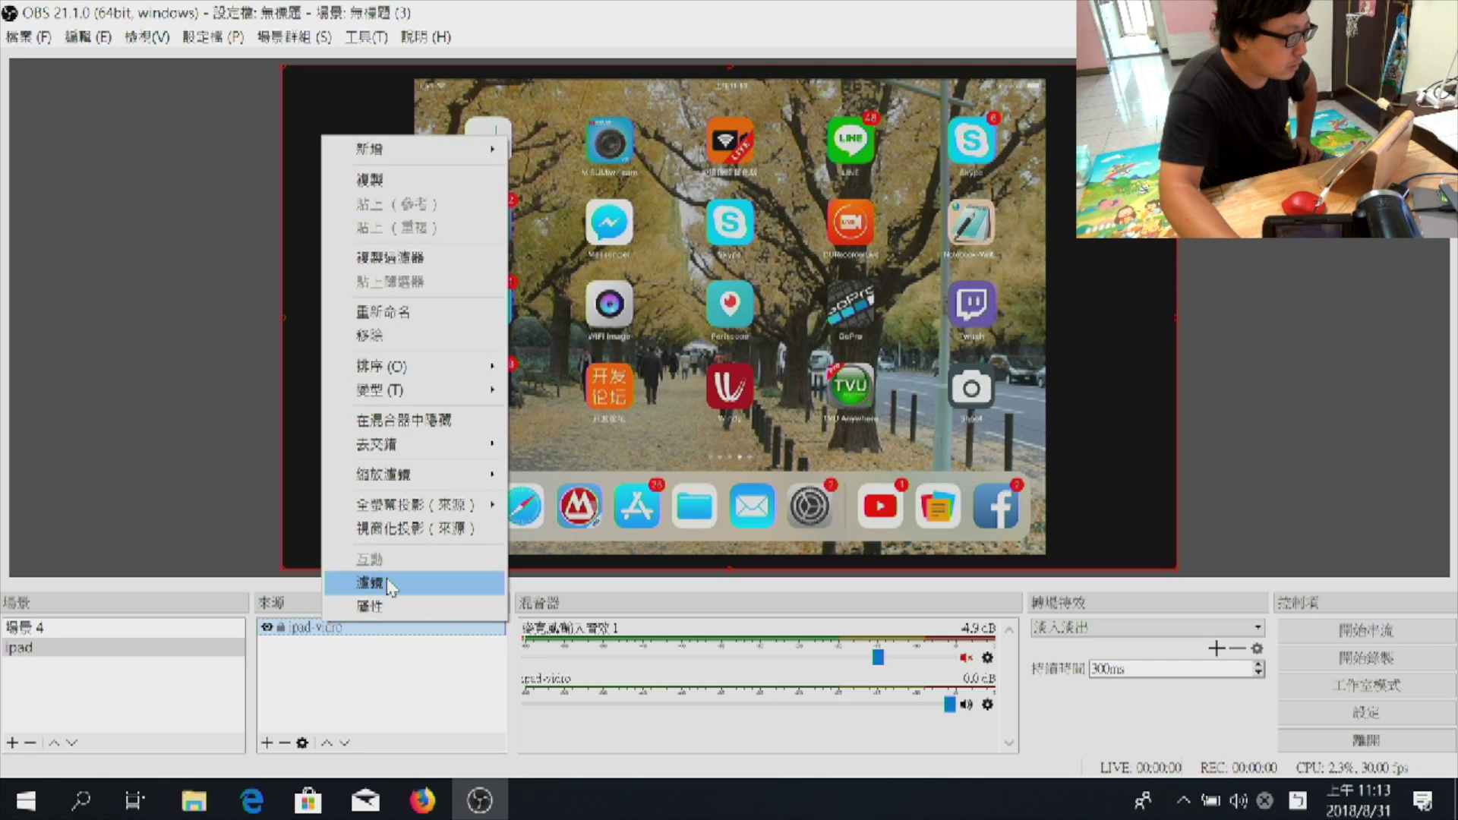
{"action": "left_click", "coordinate": [389, 583]}
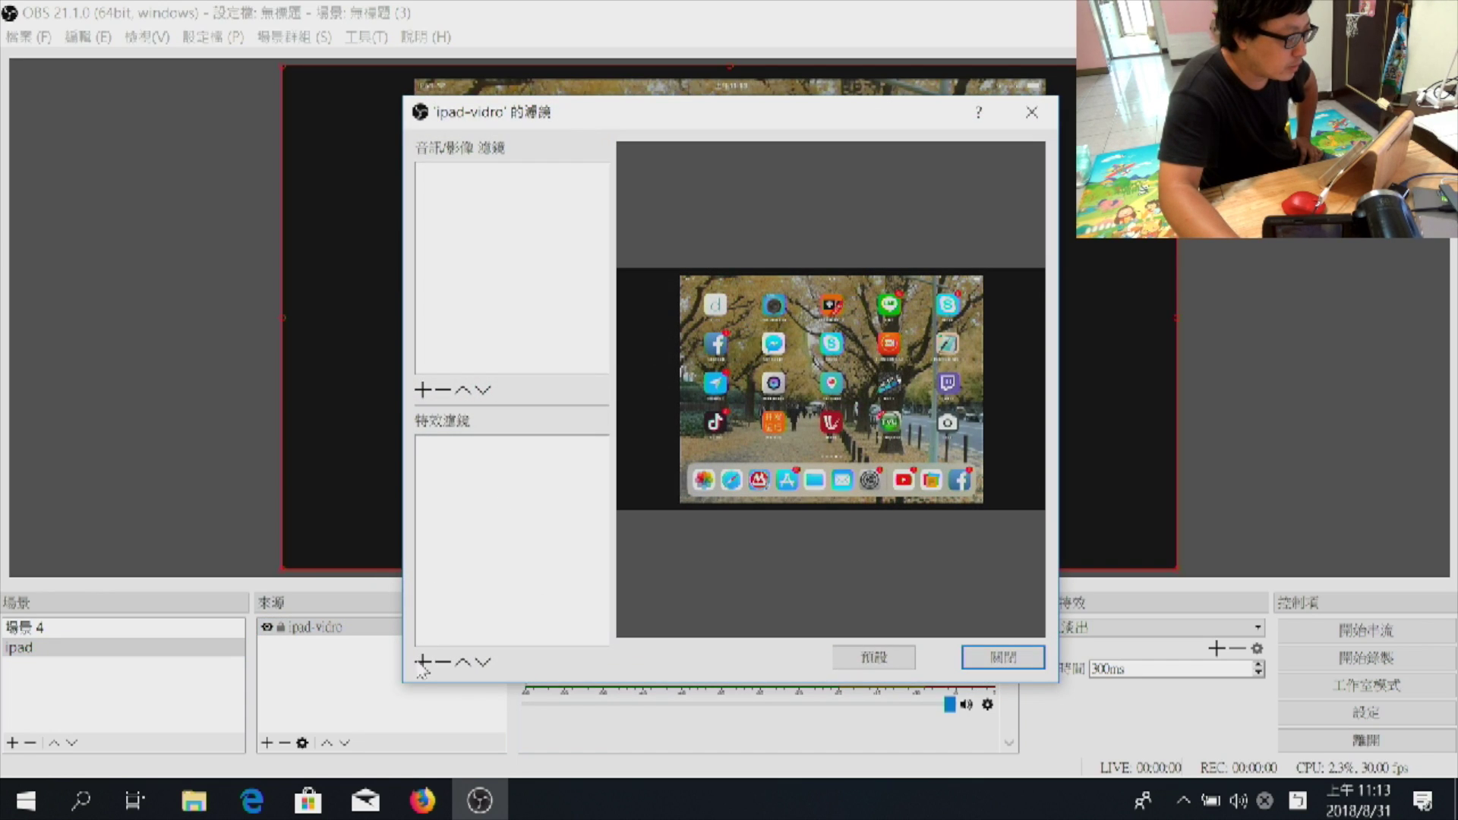
{"action": "left_click", "coordinate": [421, 662]}
{"action": "left_click", "coordinate": [490, 454]}
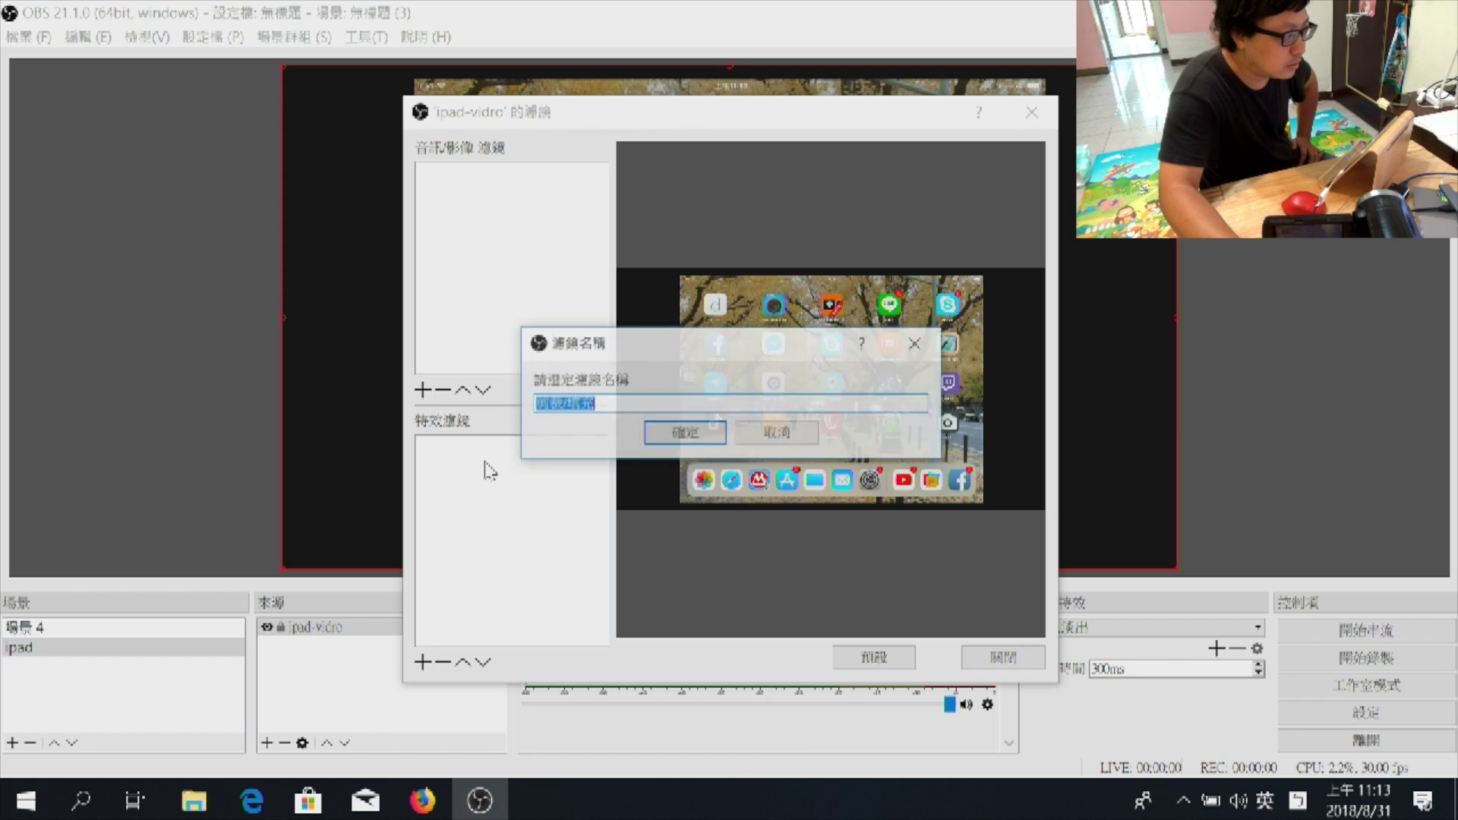
{"action": "left_click", "coordinate": [675, 448]}
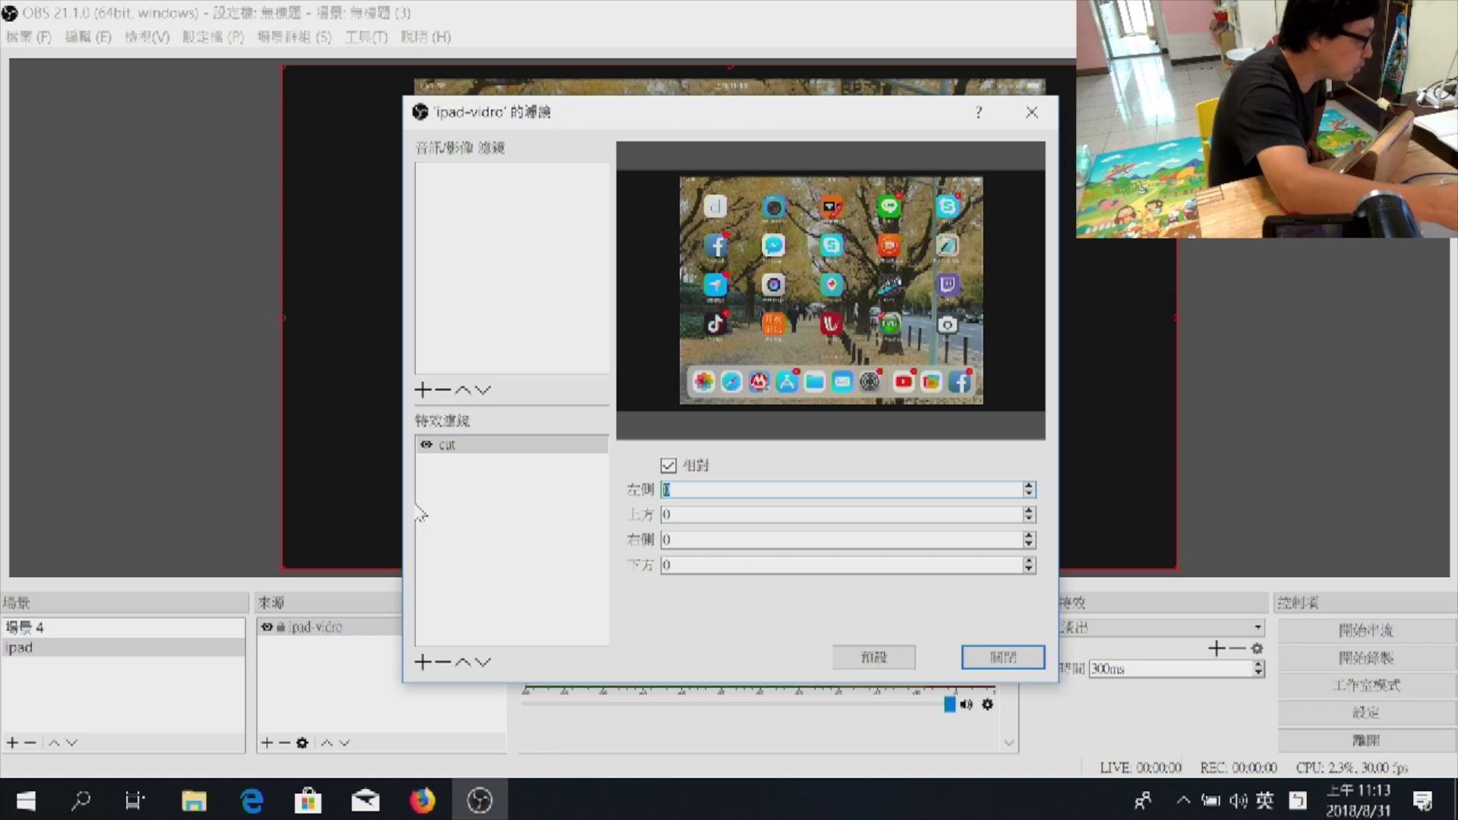
{"action": "type", "text": "00"}
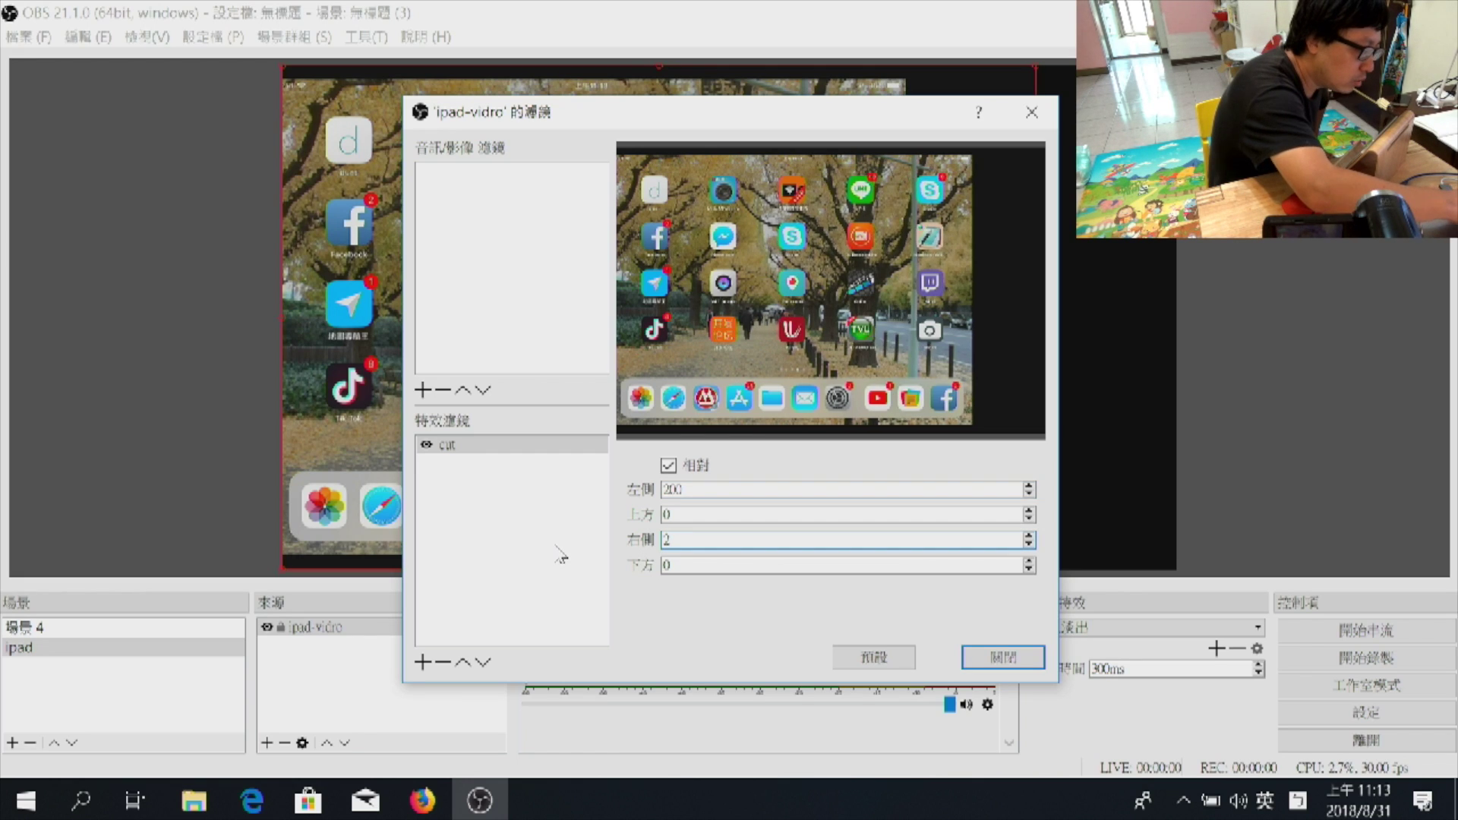
{"action": "type", "text": "200"}
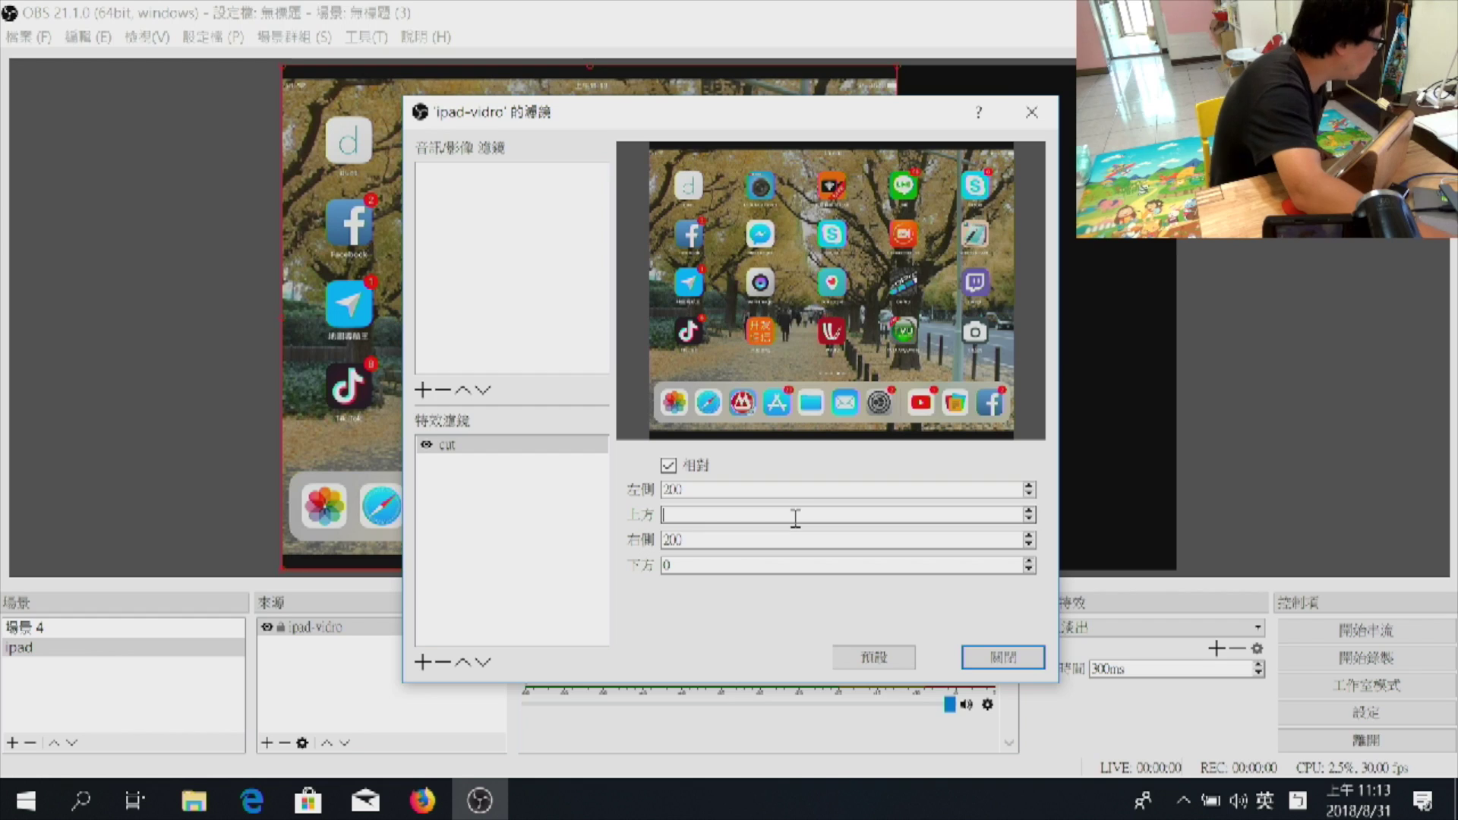
{"action": "type", "text": "70"}
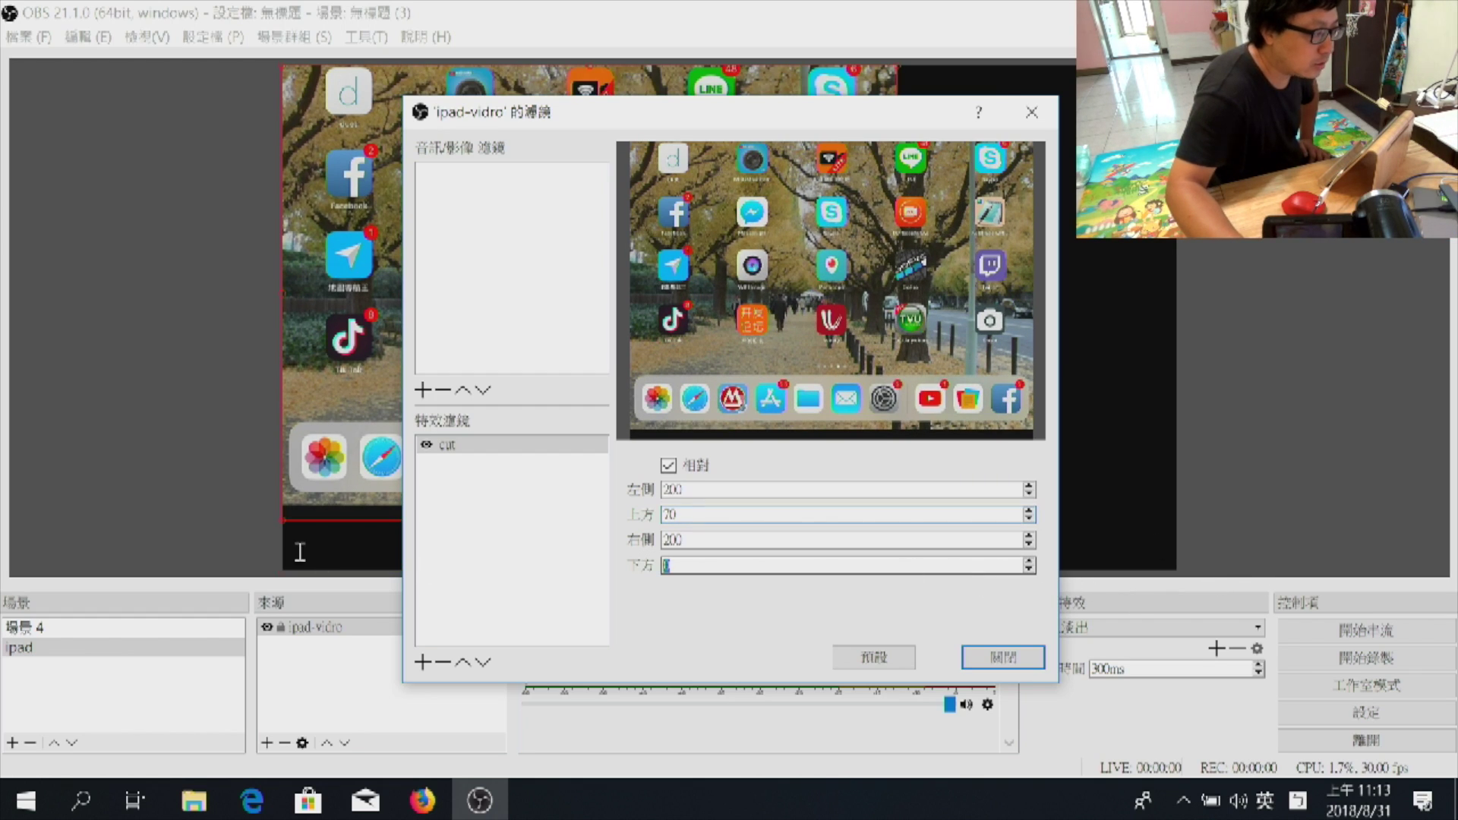
{"action": "type", "text": "1"}
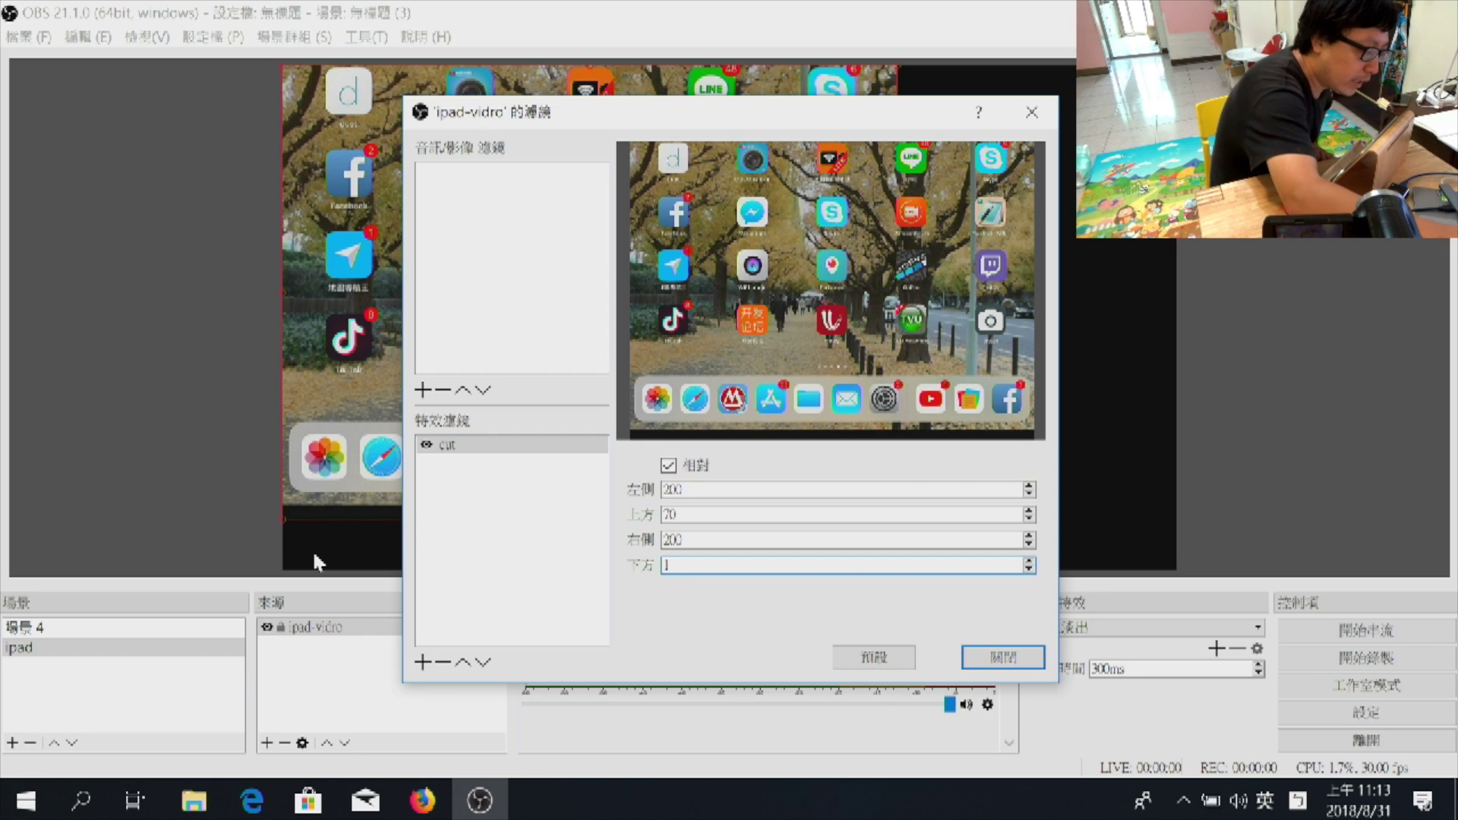
{"action": "type", "text": "00"}
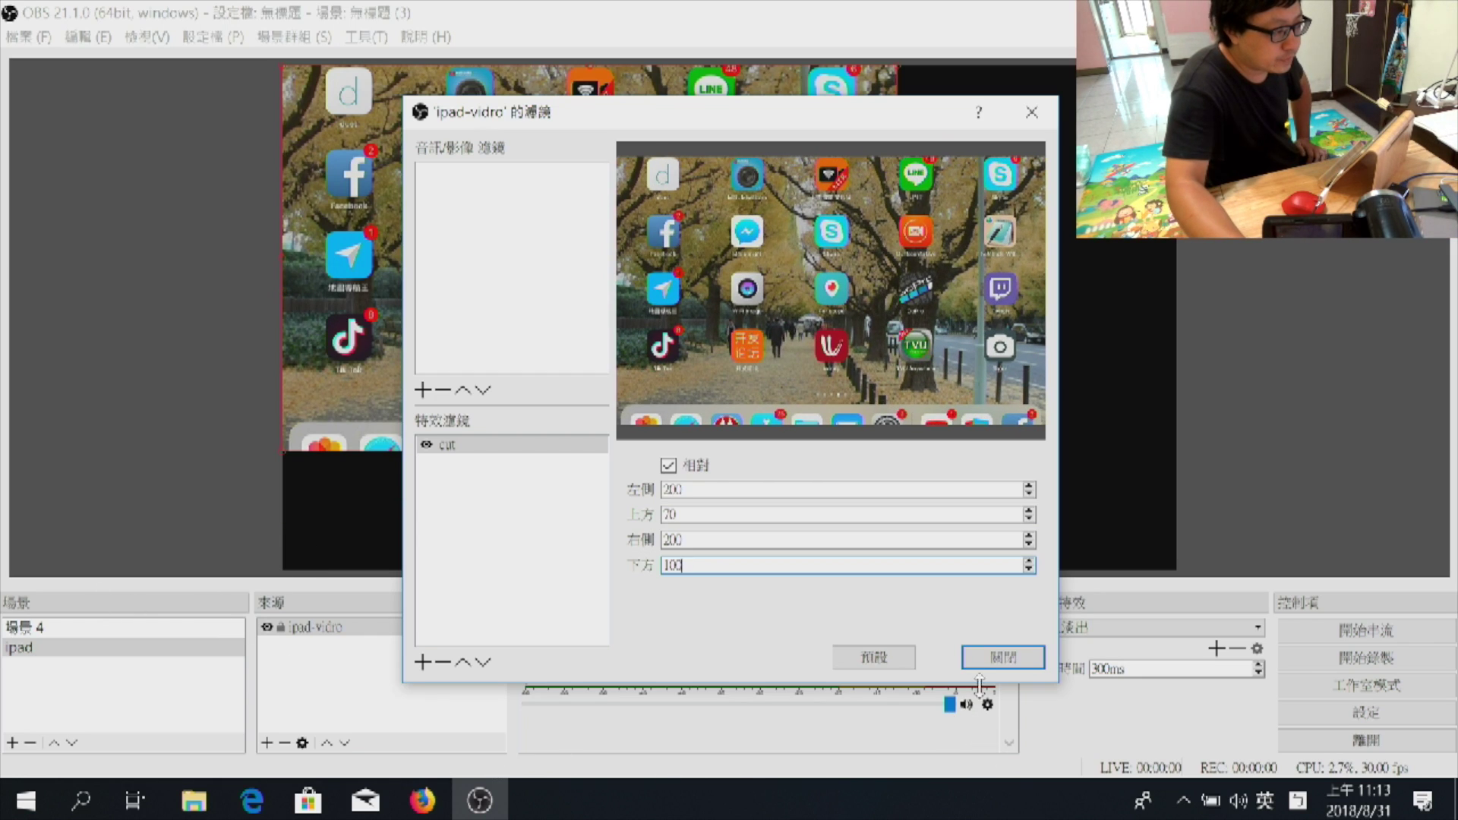
{"action": "left_click", "coordinate": [1000, 657]}
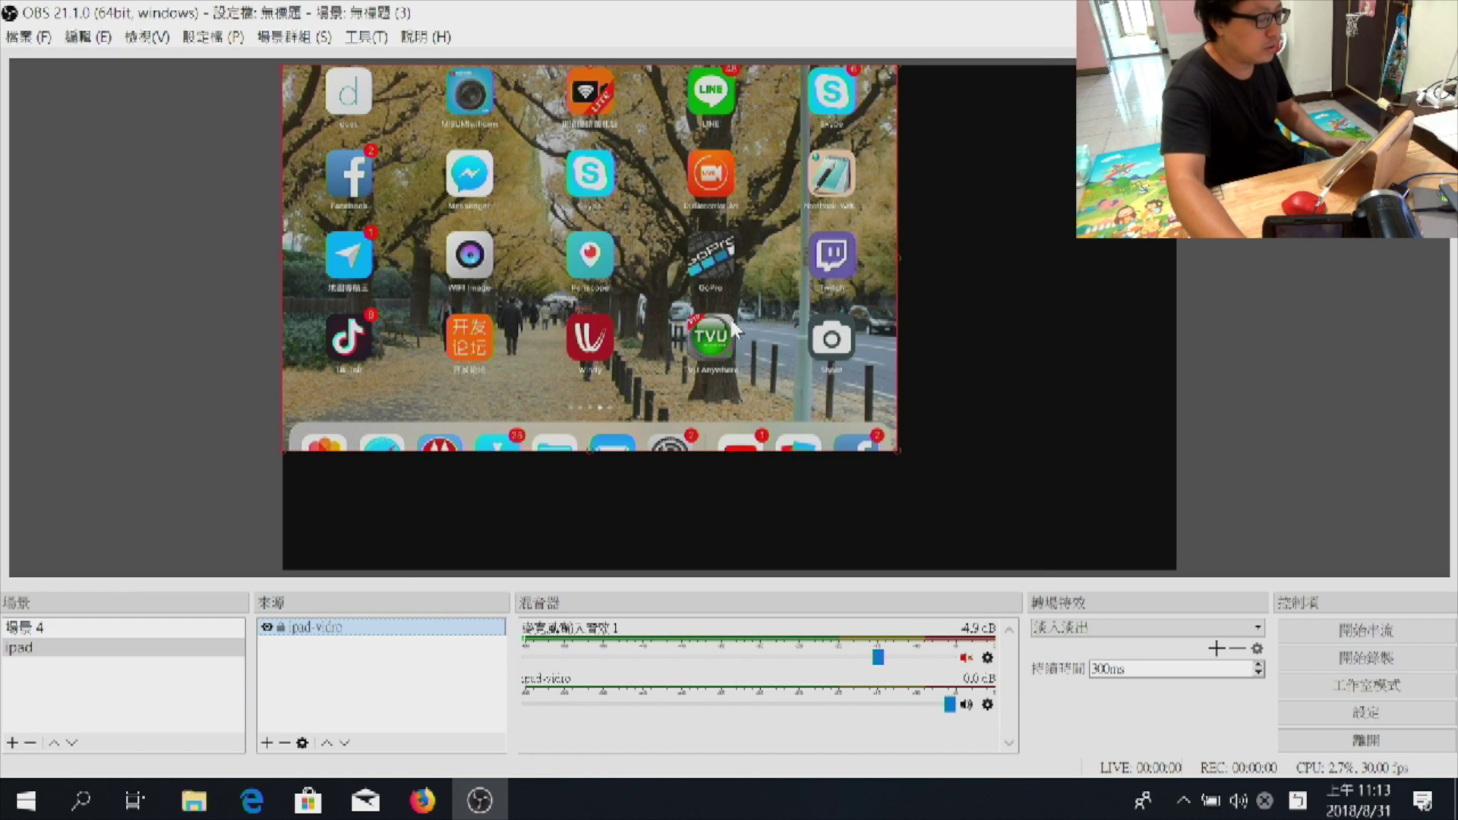
Add the existing ipad-vidro source to scene 場景 4
{"action": "mouse_move", "coordinate": [729, 316]}
{"action": "left_mouse_down"}
{"action": "mouse_move", "coordinate": [803, 331]}
{"action": "mouse_move", "coordinate": [809, 316]}
{"action": "mouse_move", "coordinate": [688, 312]}
{"action": "mouse_move", "coordinate": [734, 309]}
{"action": "left_mouse_up"}
{"action": "left_click", "coordinate": [72, 633]}
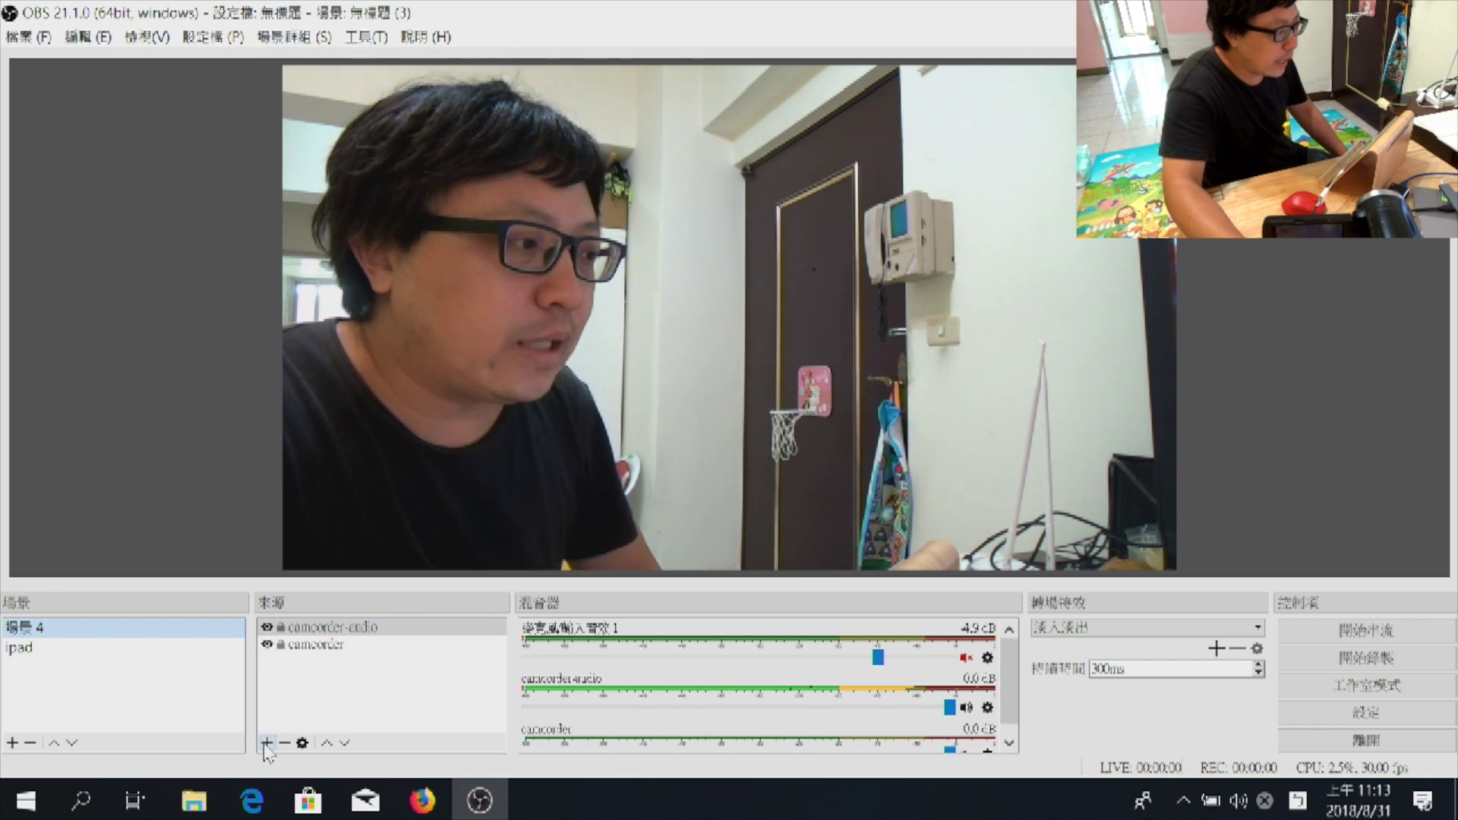
{"action": "left_click", "coordinate": [267, 743]}
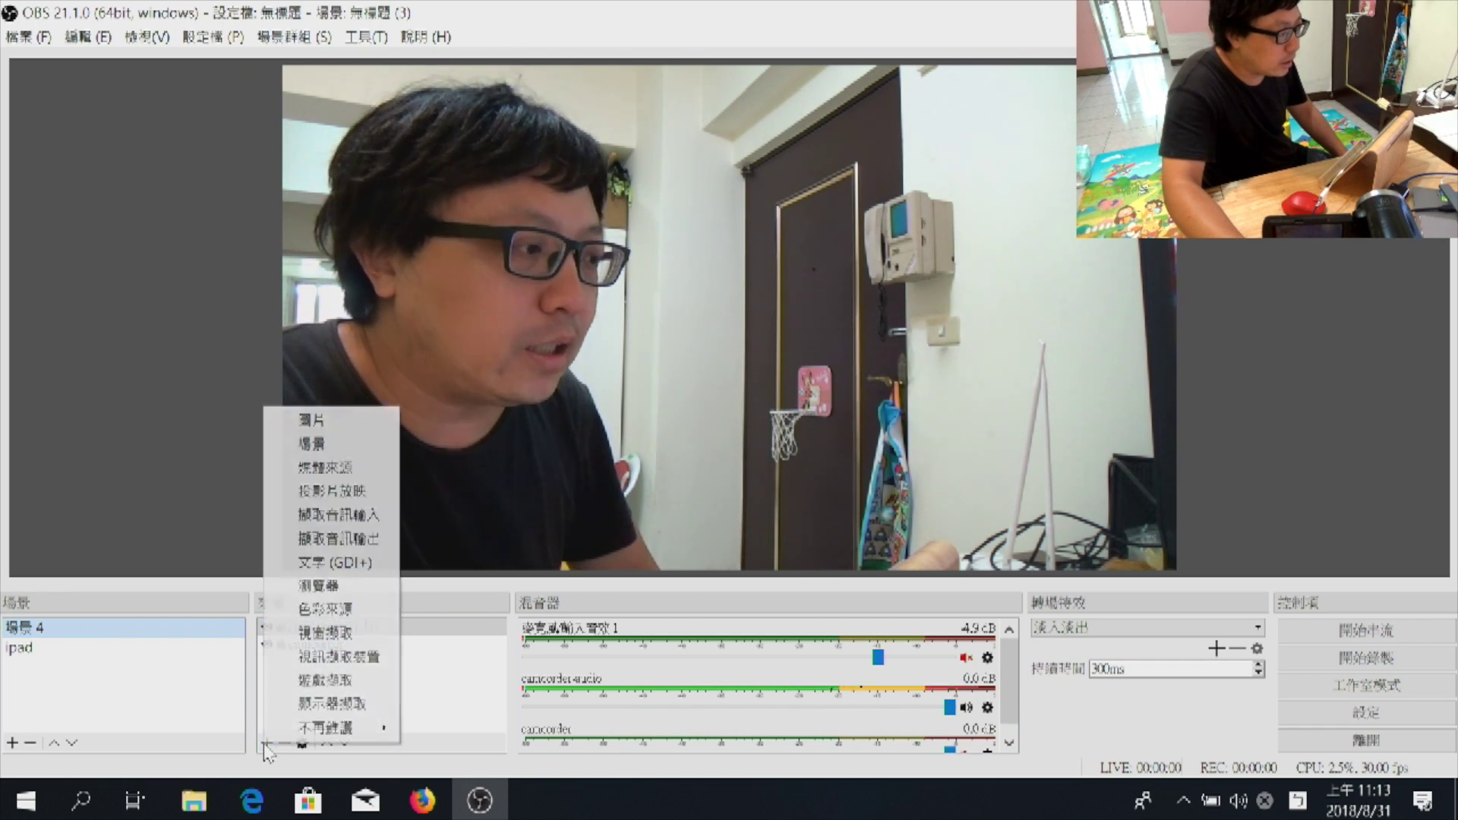
{"action": "left_click", "coordinate": [319, 657]}
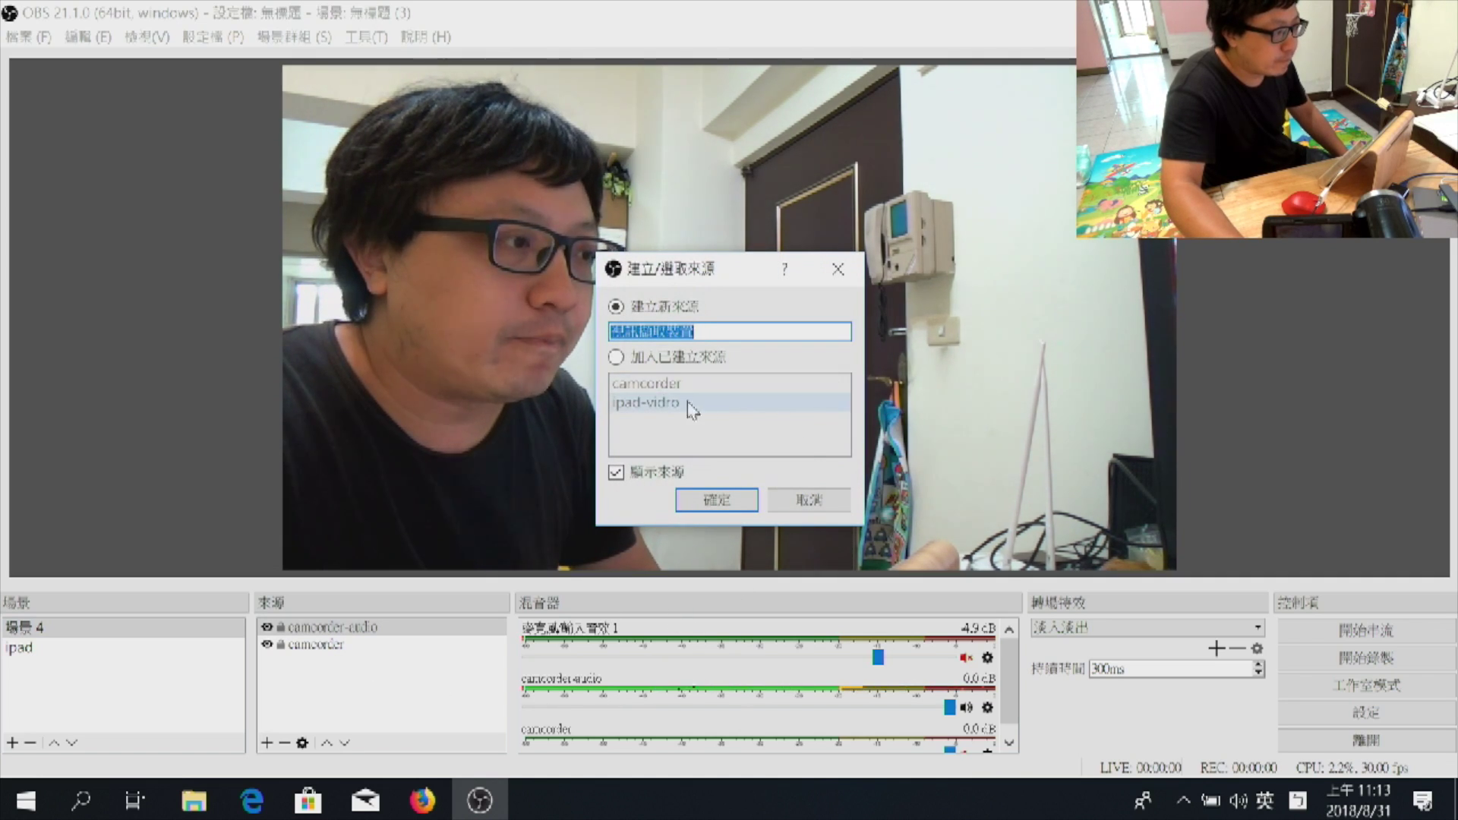
{"action": "left_click", "coordinate": [638, 359]}
{"action": "left_click", "coordinate": [647, 404]}
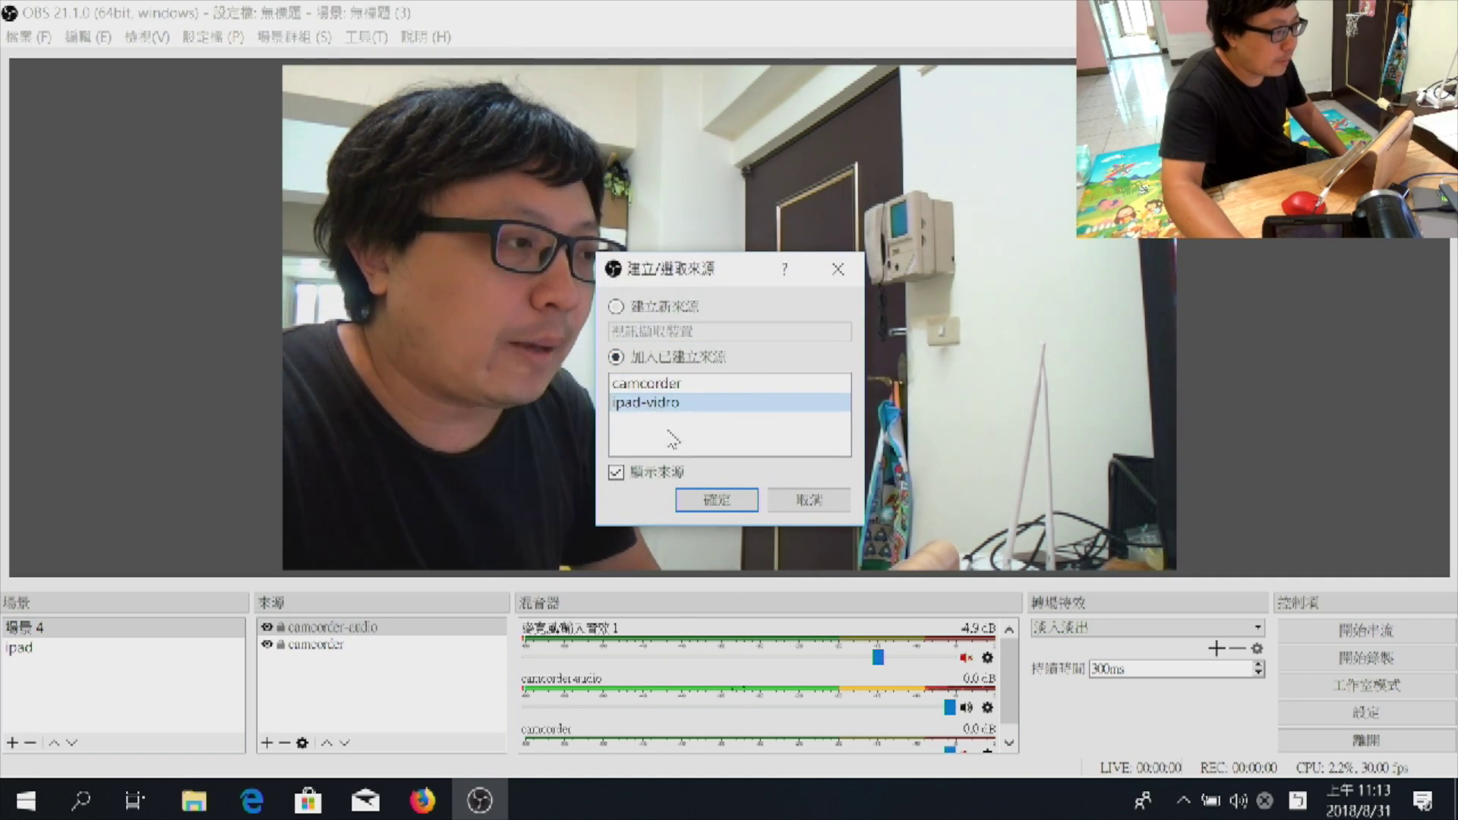
{"action": "left_click", "coordinate": [716, 500]}
Enlarge the iPad video and position it over the right side of the camcorder feed
{"action": "left_click_drag", "start_coordinate": [758, 281], "coordinate": [717, 241]}
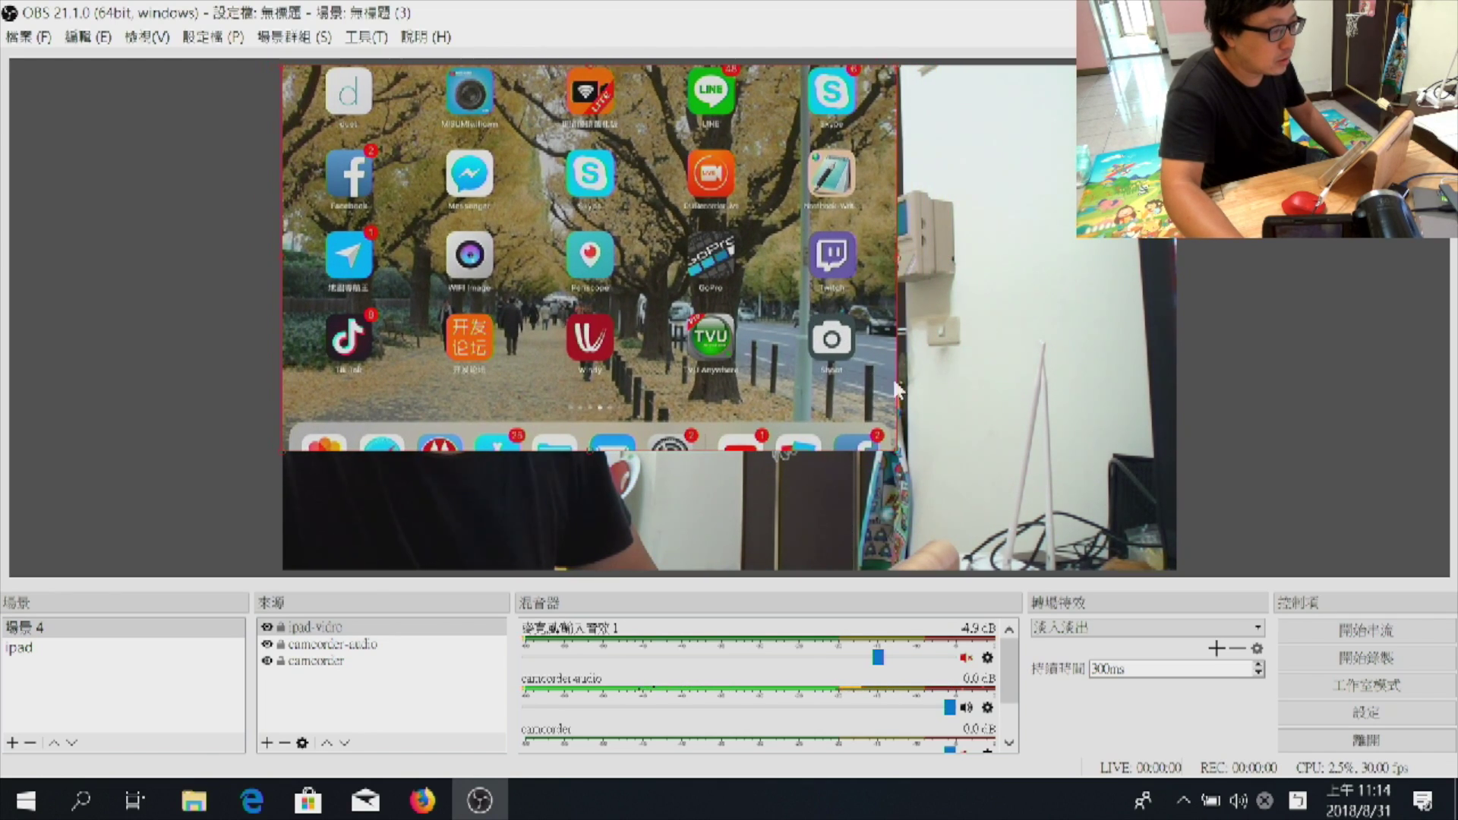
{"action": "left_click_drag", "start_coordinate": [900, 445], "coordinate": [1099, 569]}
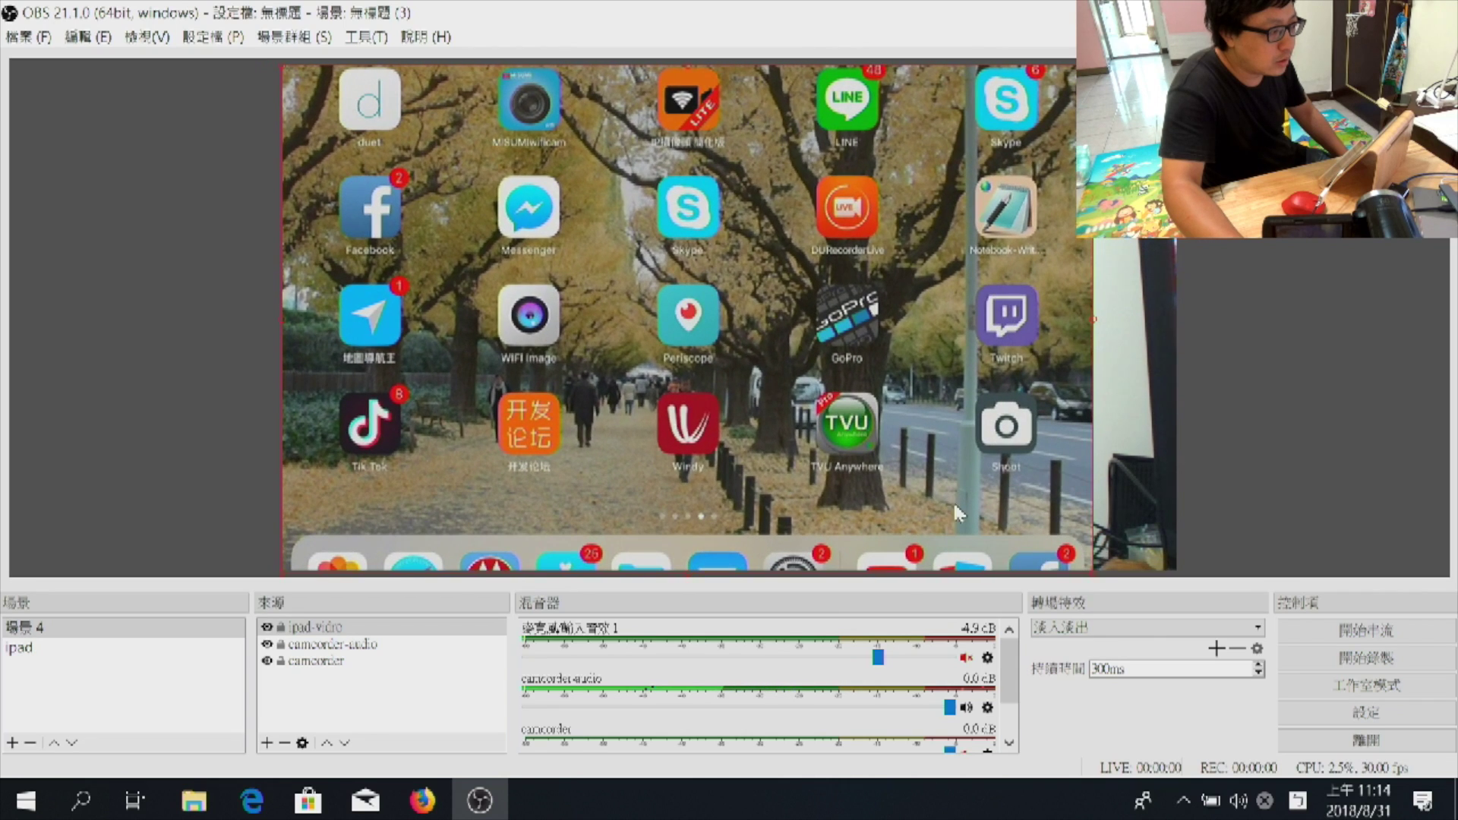
{"action": "left_click_drag", "start_coordinate": [761, 435], "coordinate": [831, 434]}
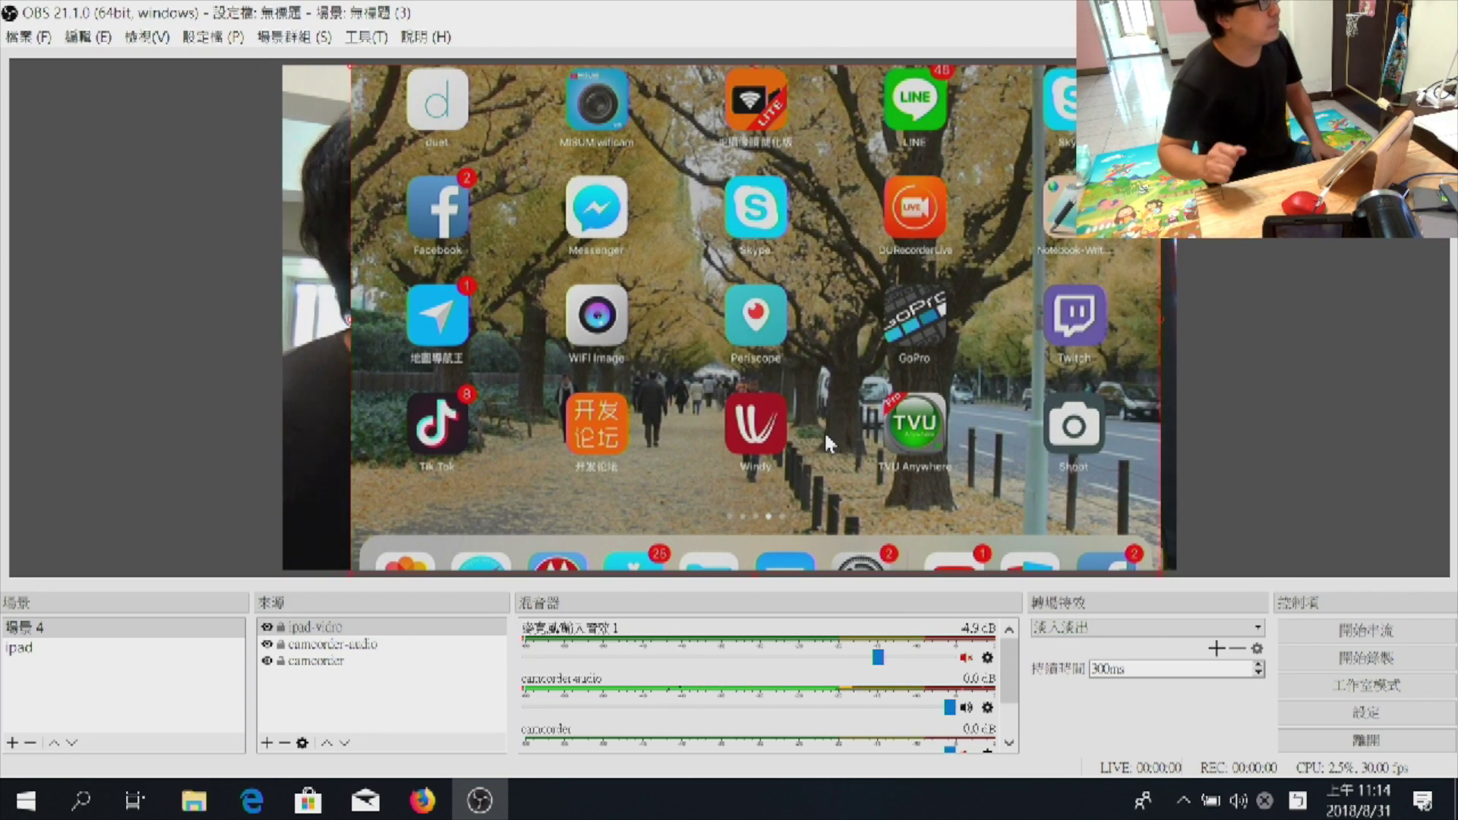
{"action": "left_click_drag", "start_coordinate": [499, 377], "coordinate": [777, 366]}
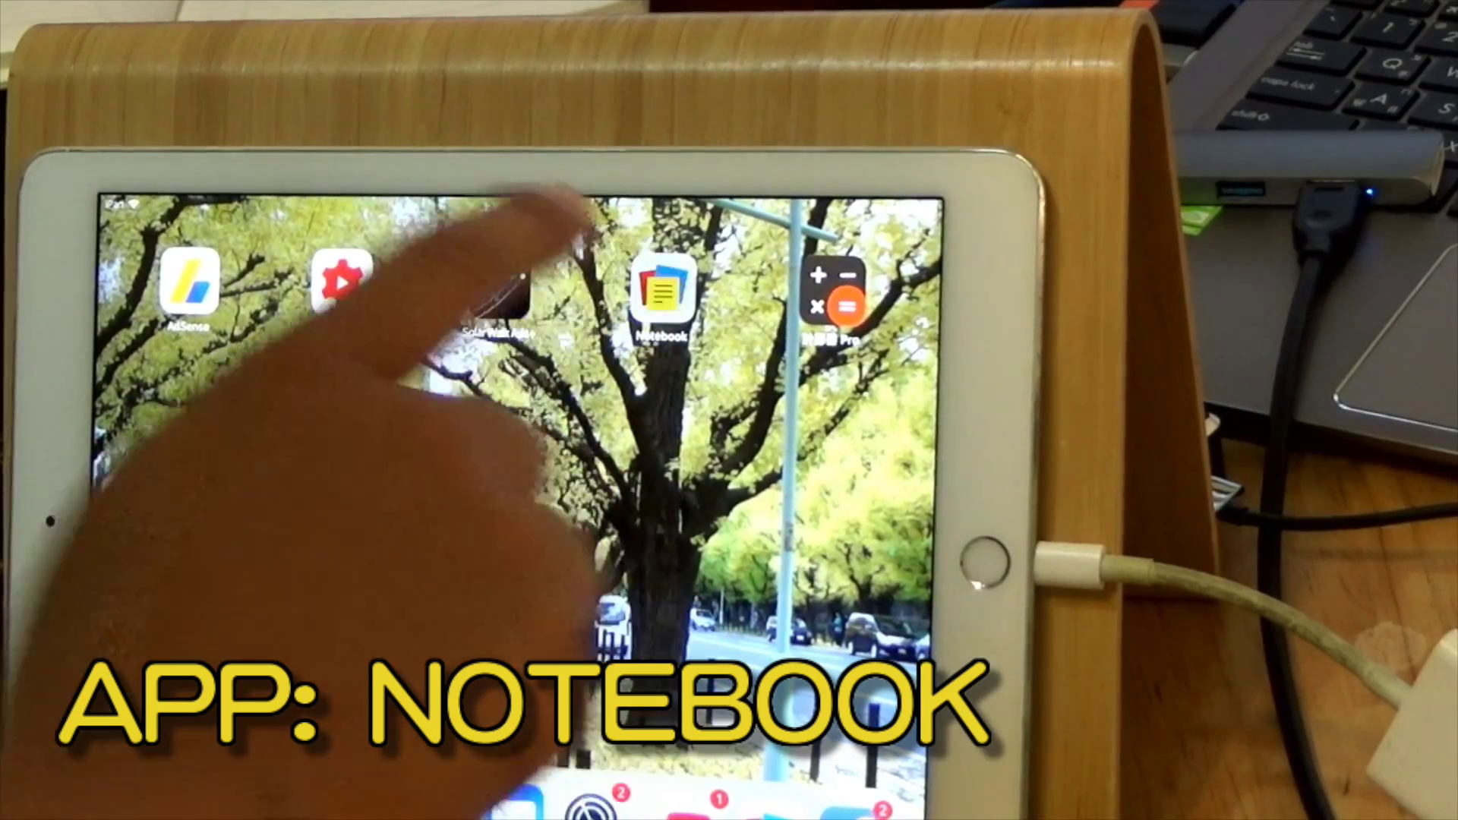
Open the Notebook app on the iPad to scribble in red on a blank page
{"action": "left_click", "coordinate": [662, 292]}
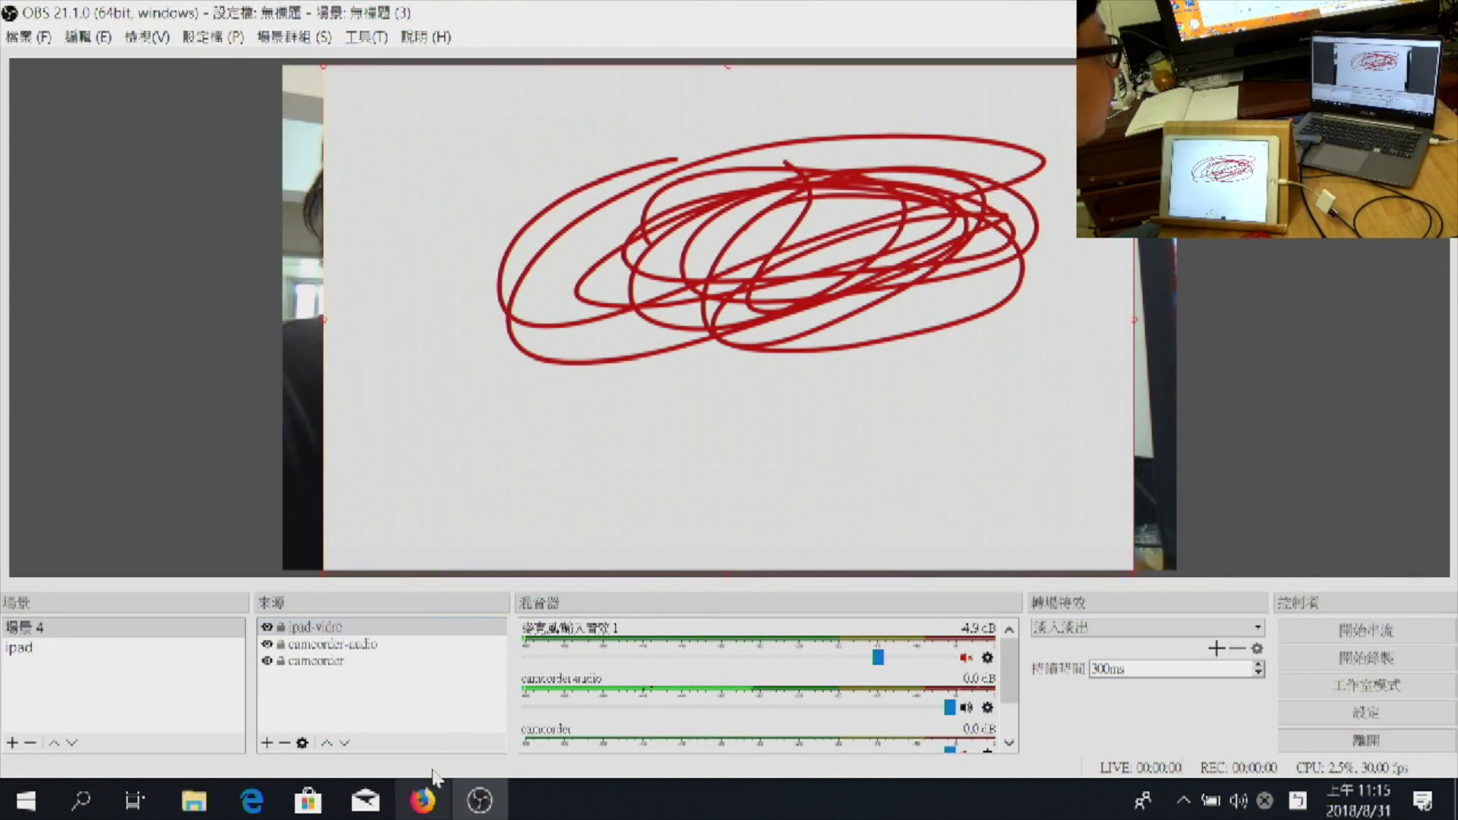
Add a chroma key filter named key-effect to ipad-vidro
{"action": "right_click", "coordinate": [339, 630]}
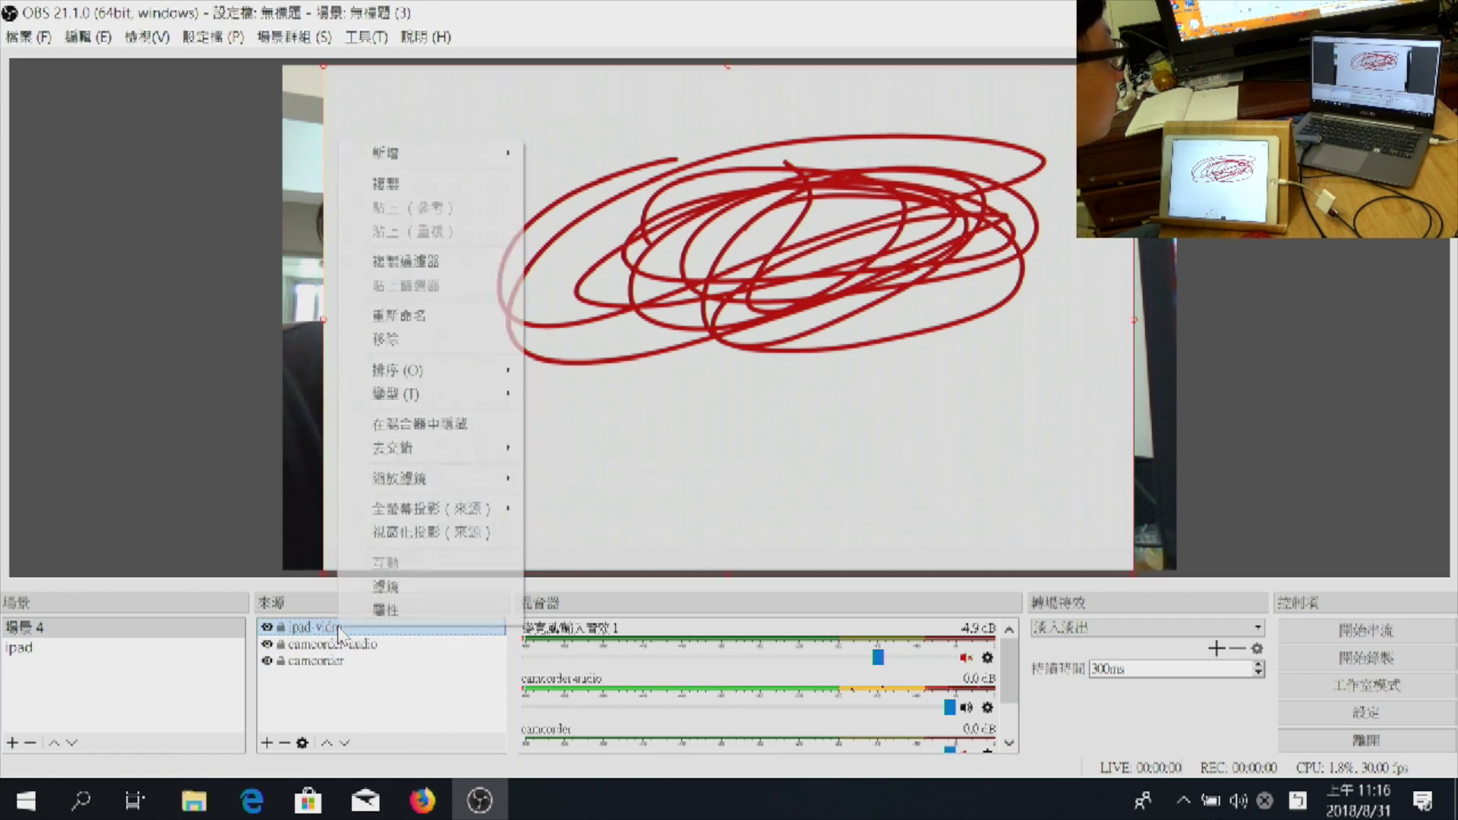
{"action": "left_click", "coordinate": [419, 587]}
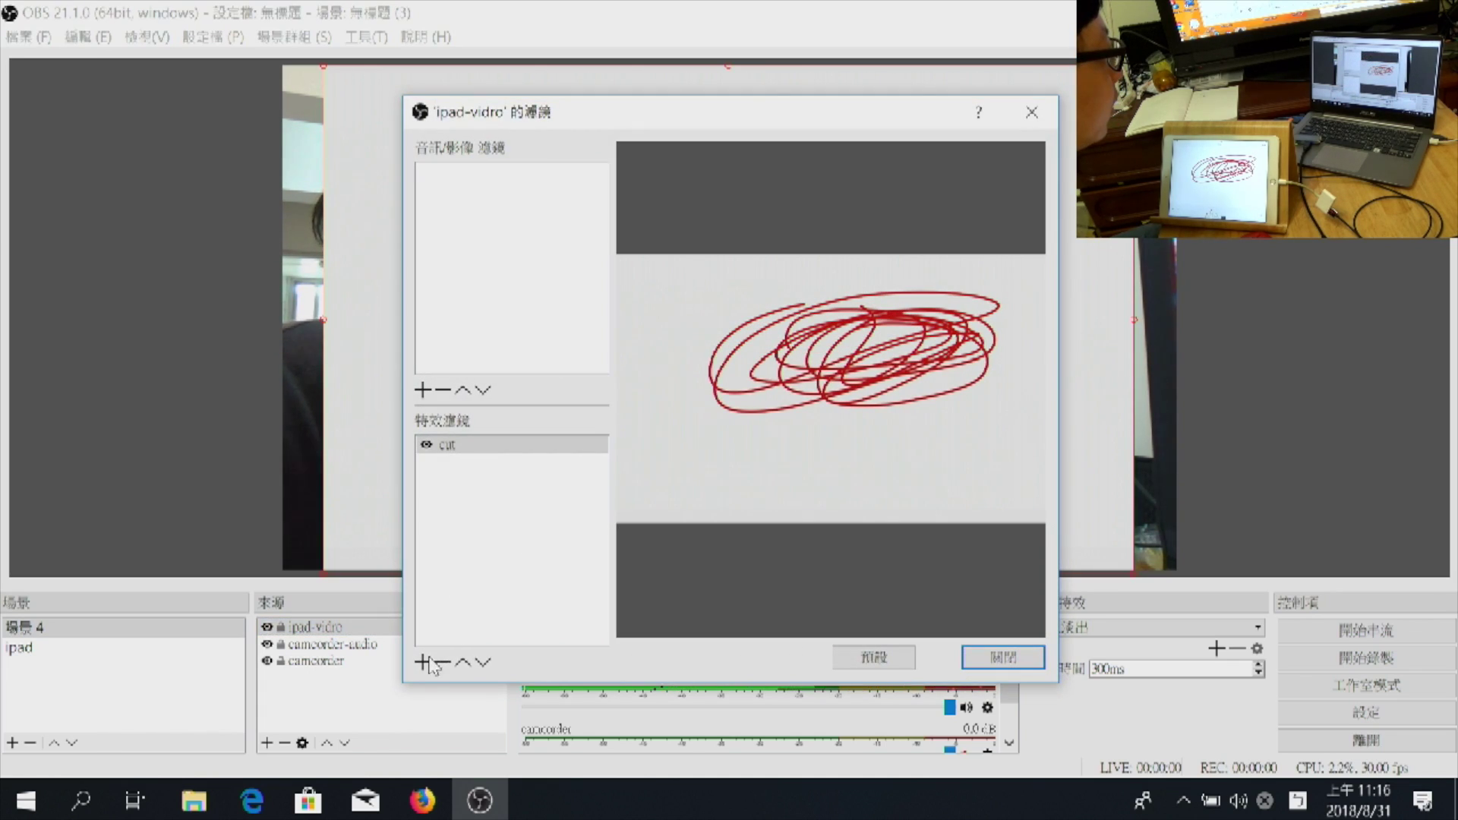
{"action": "left_click", "coordinate": [428, 662]}
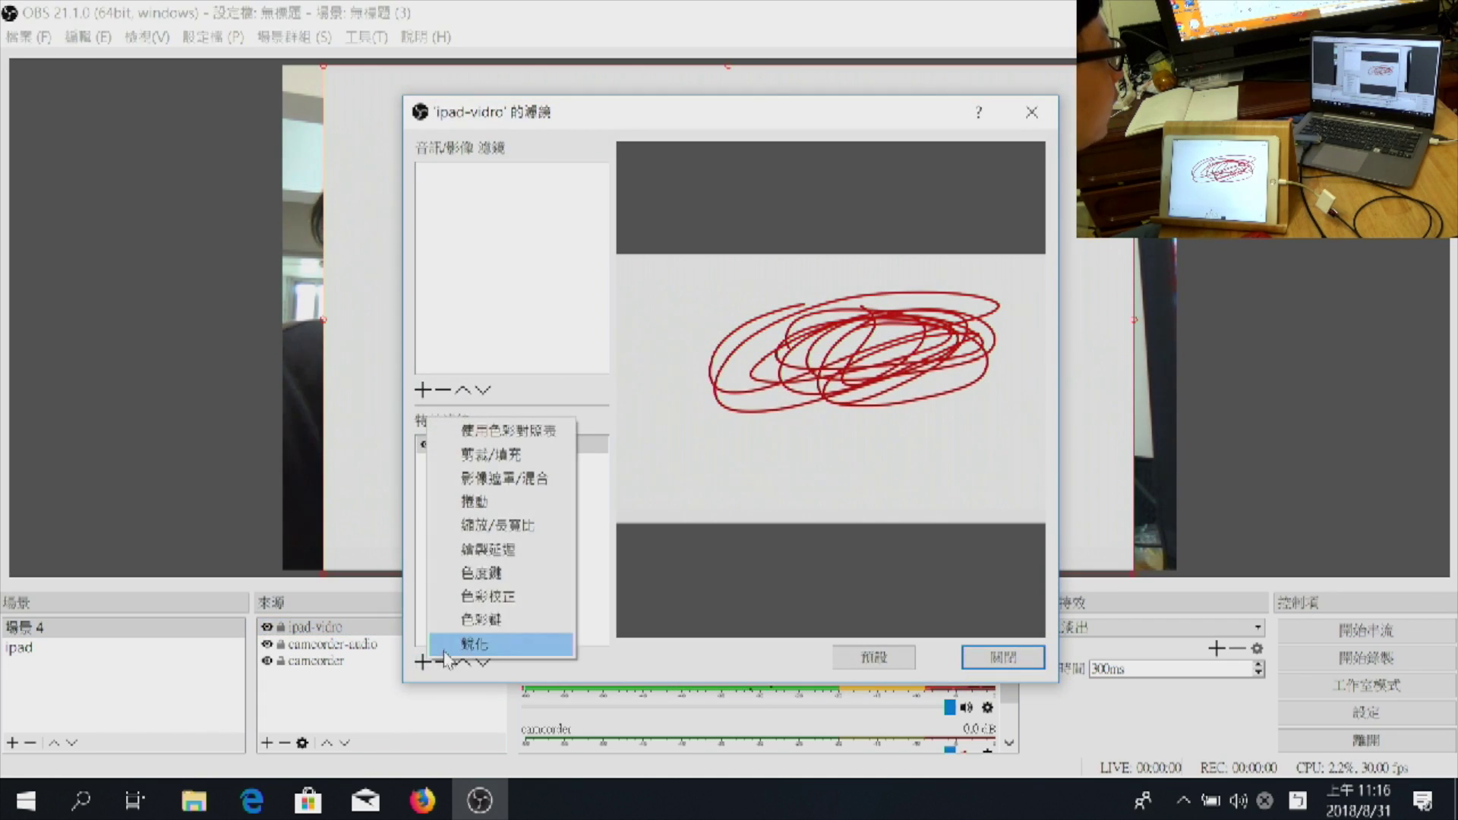
{"action": "left_click", "coordinate": [492, 573]}
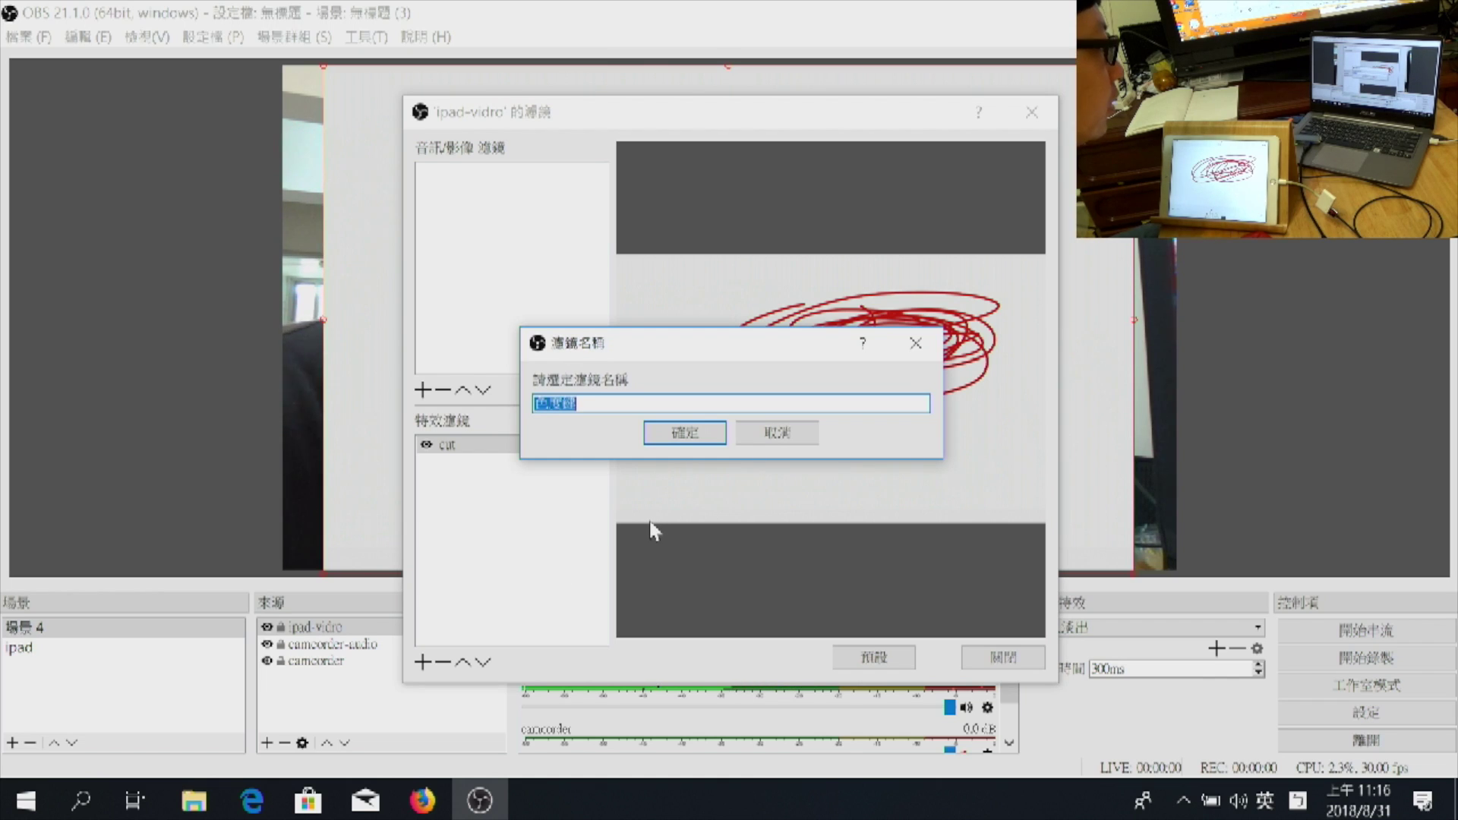
{"action": "type", "text": "key"}
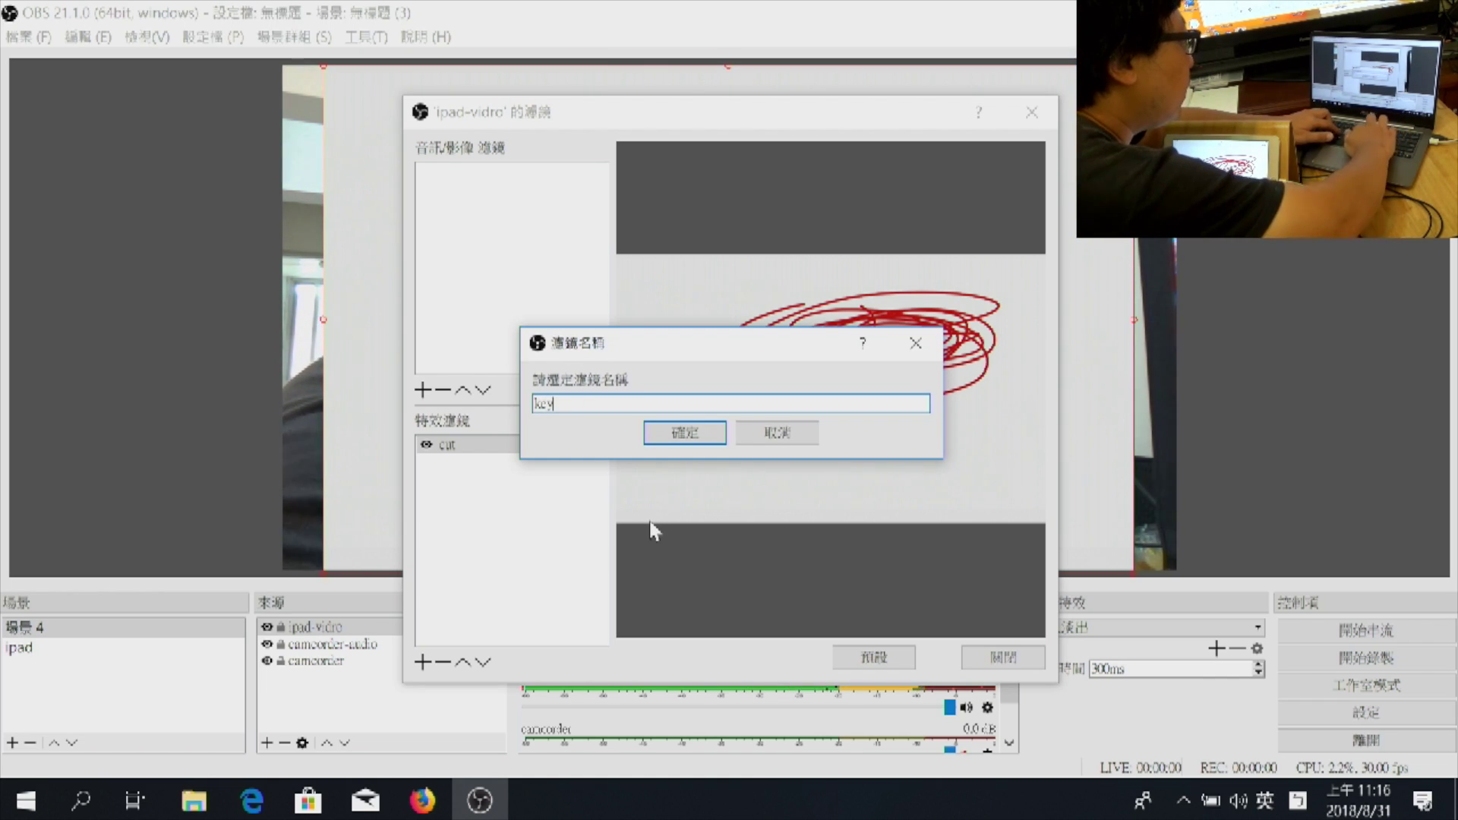
{"action": "type", "text": "-effe"}
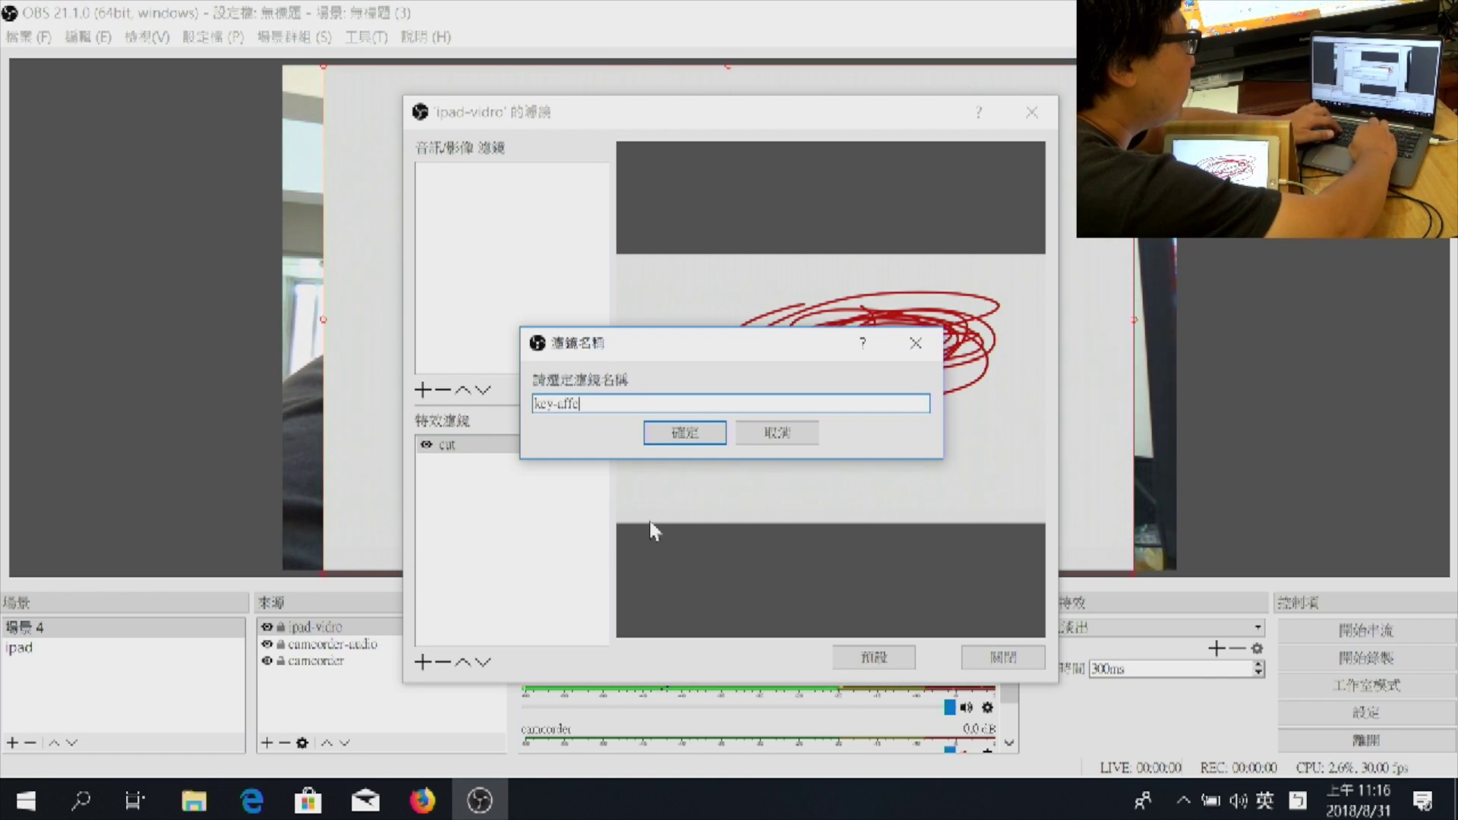
{"action": "type", "text": "ct"}
{"action": "key", "text": "Return"}
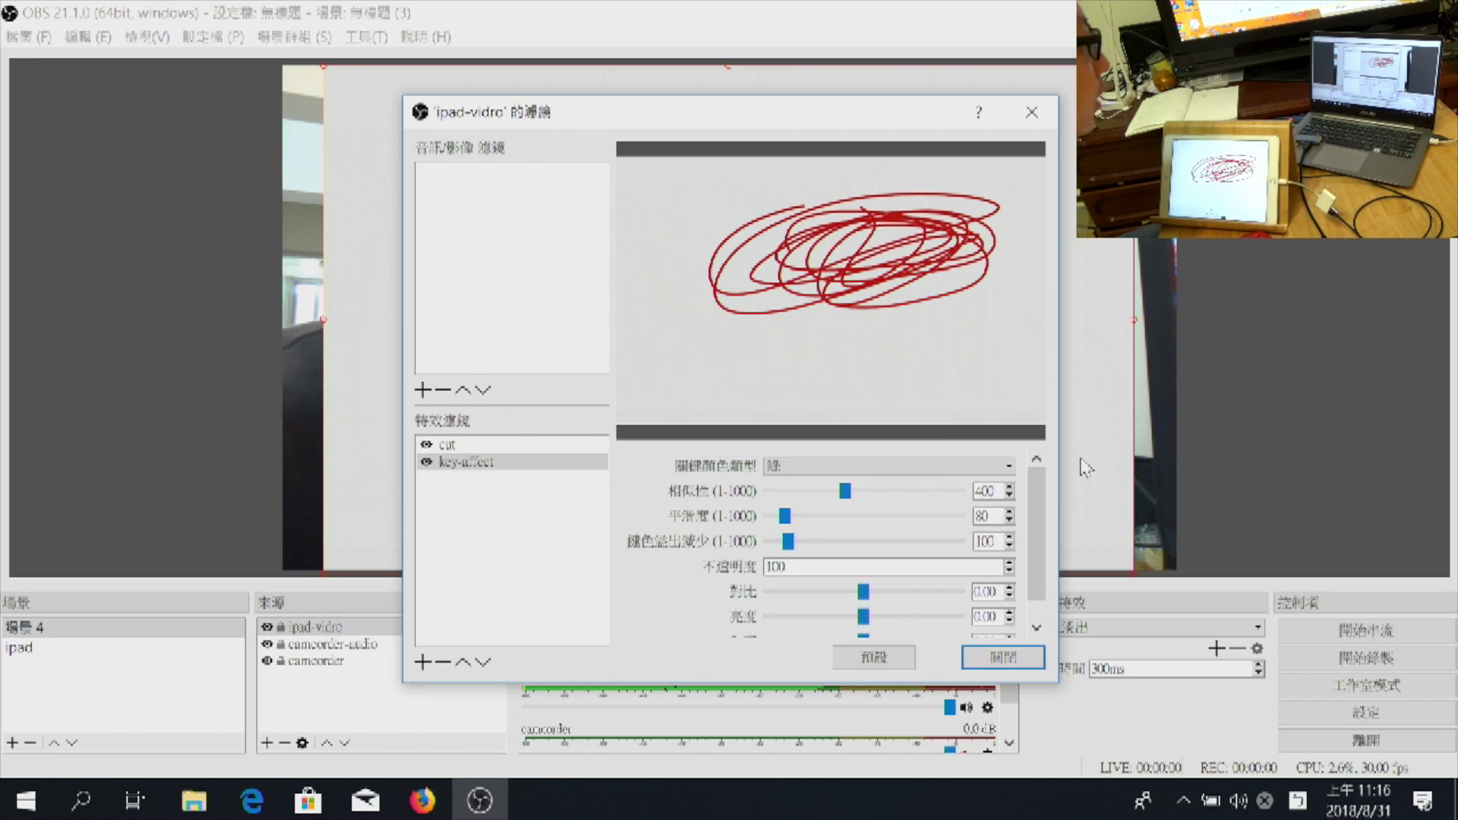
Set the key colour type to Custom with white #ffffff as the key colour
{"action": "left_click", "coordinate": [968, 468]}
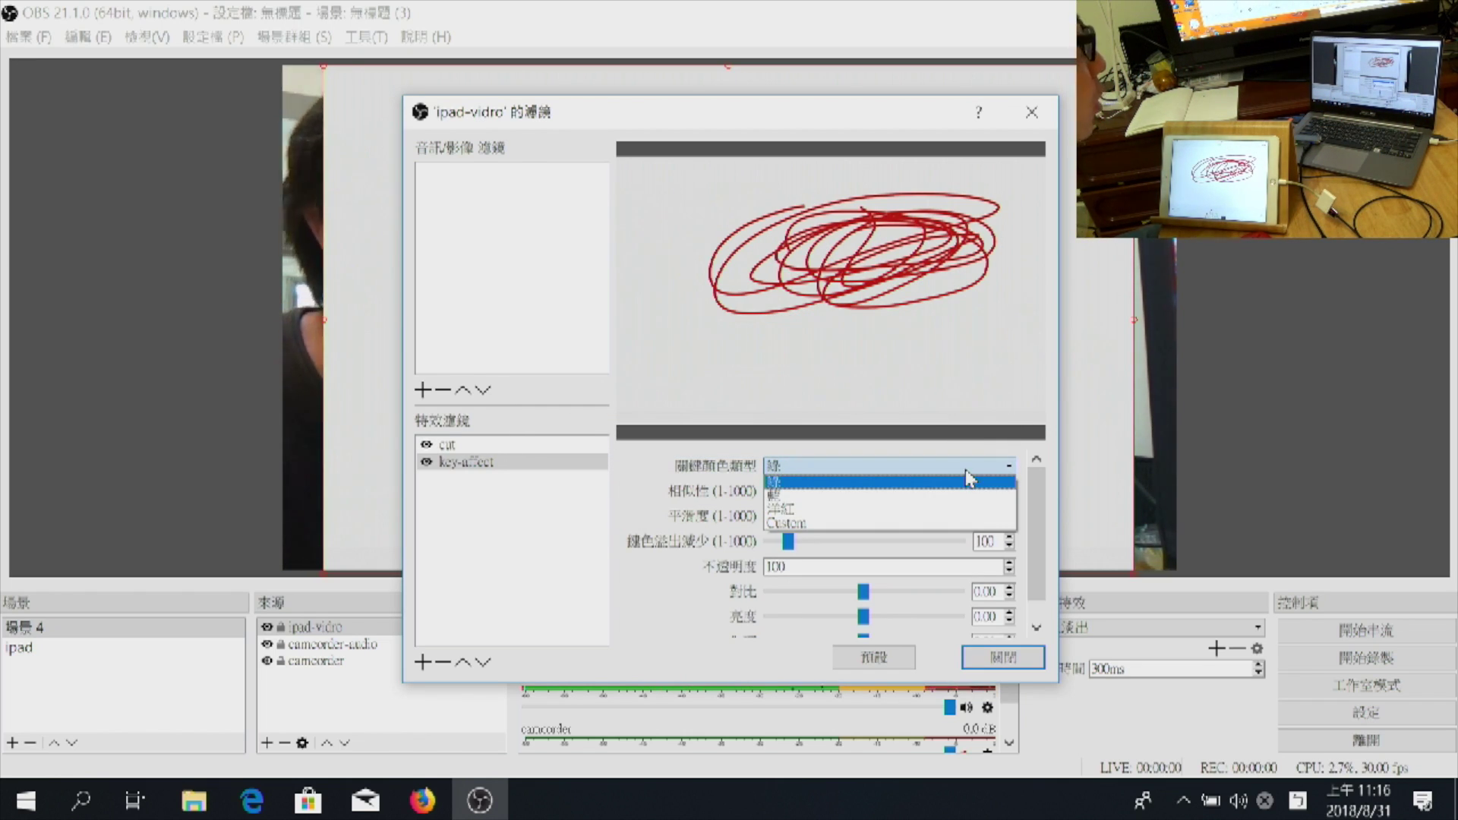
{"action": "left_click", "coordinate": [896, 436]}
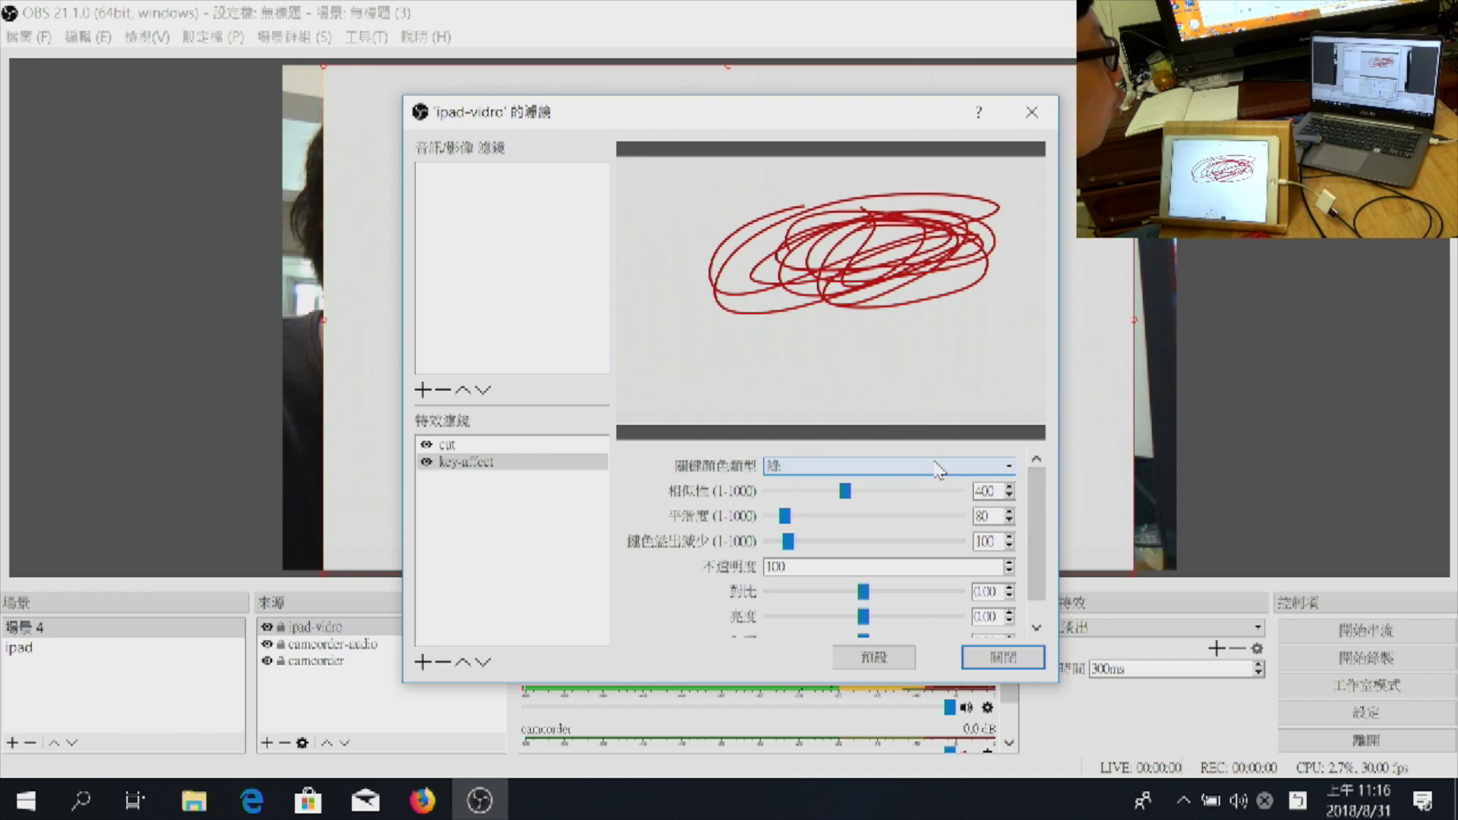
{"action": "left_click", "coordinate": [911, 466]}
{"action": "left_click", "coordinate": [726, 346]}
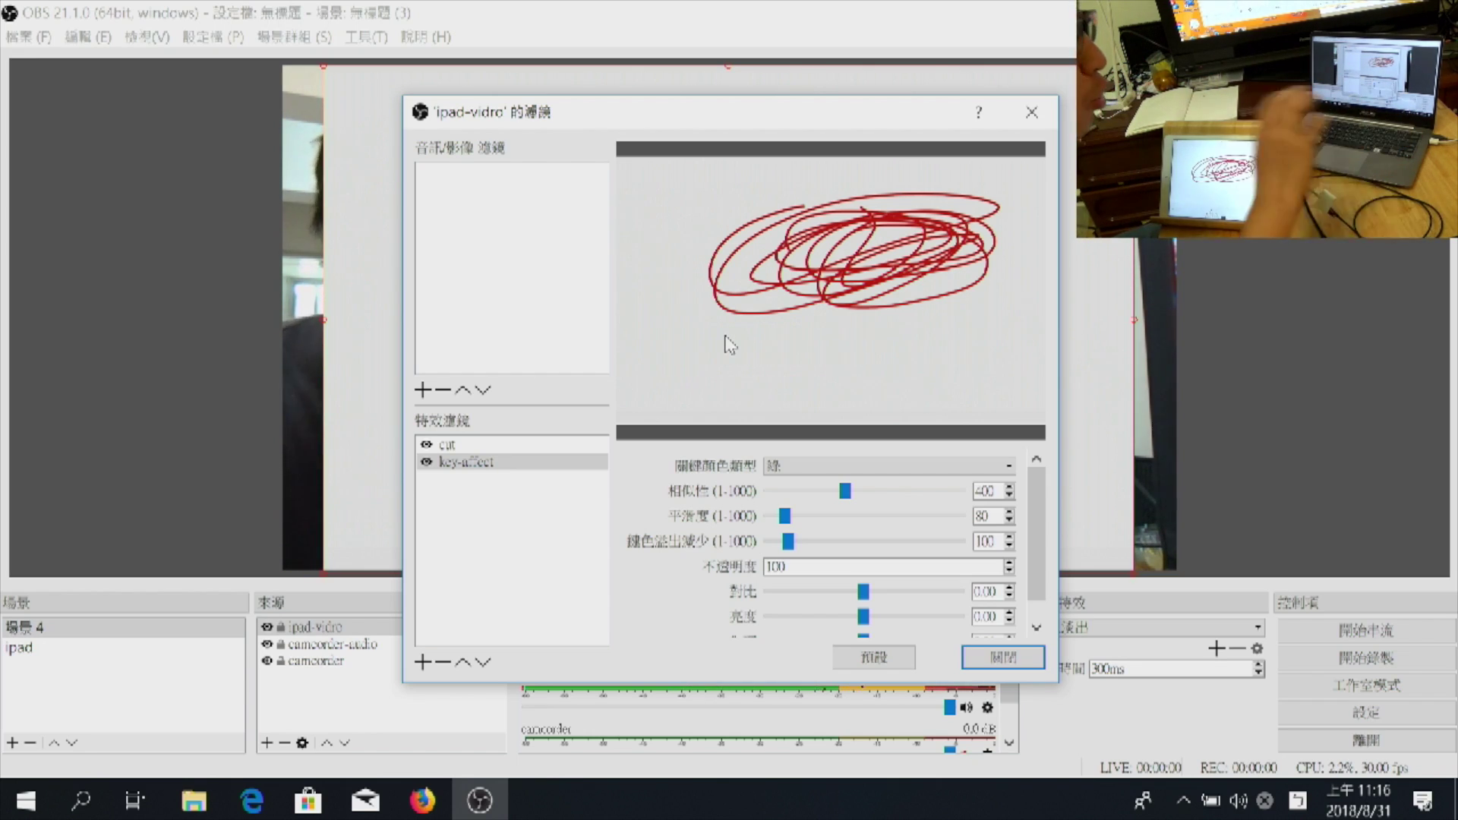
{"action": "left_click", "coordinate": [854, 464]}
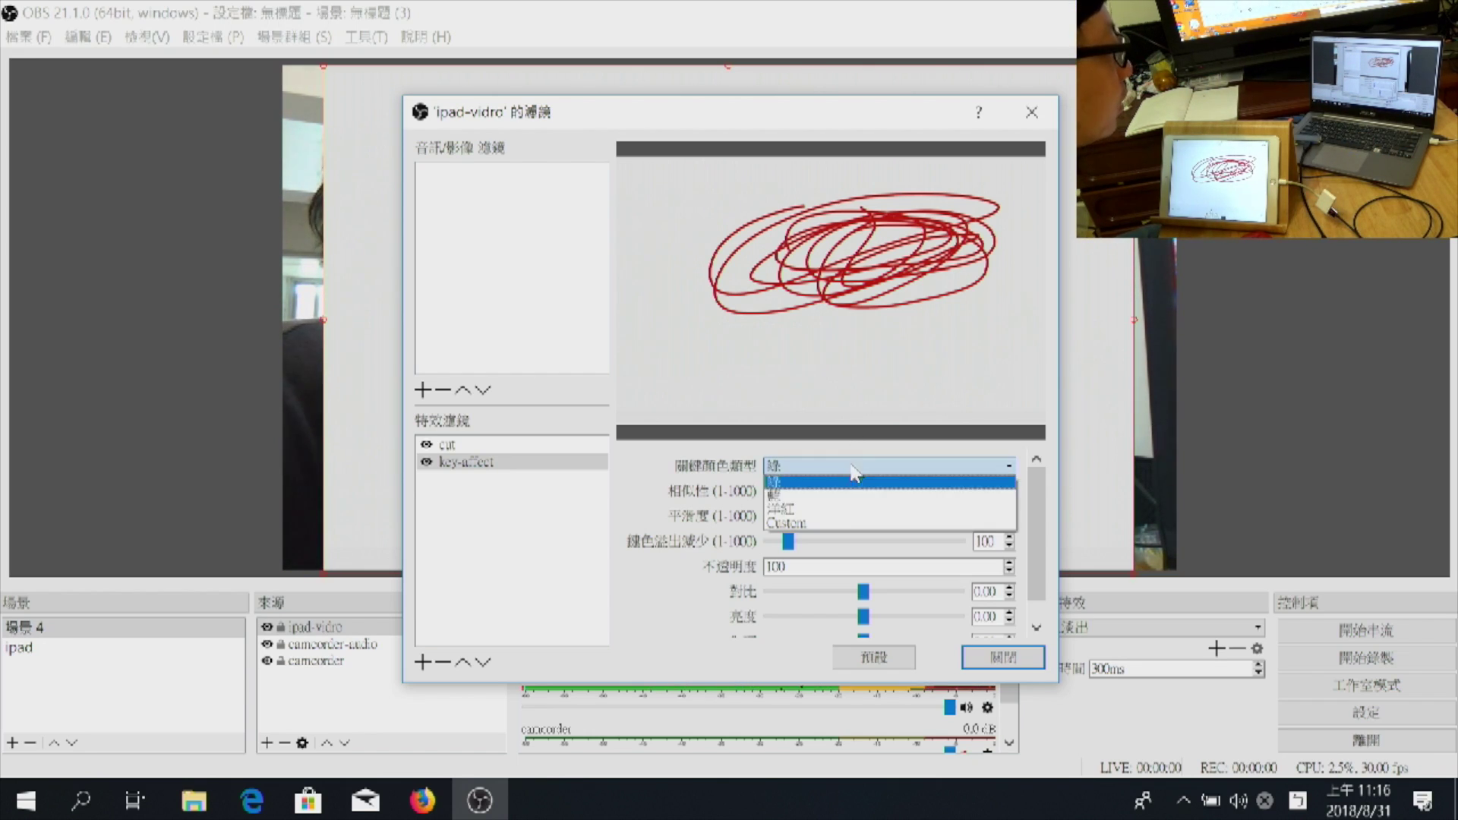
{"action": "left_click", "coordinate": [839, 523]}
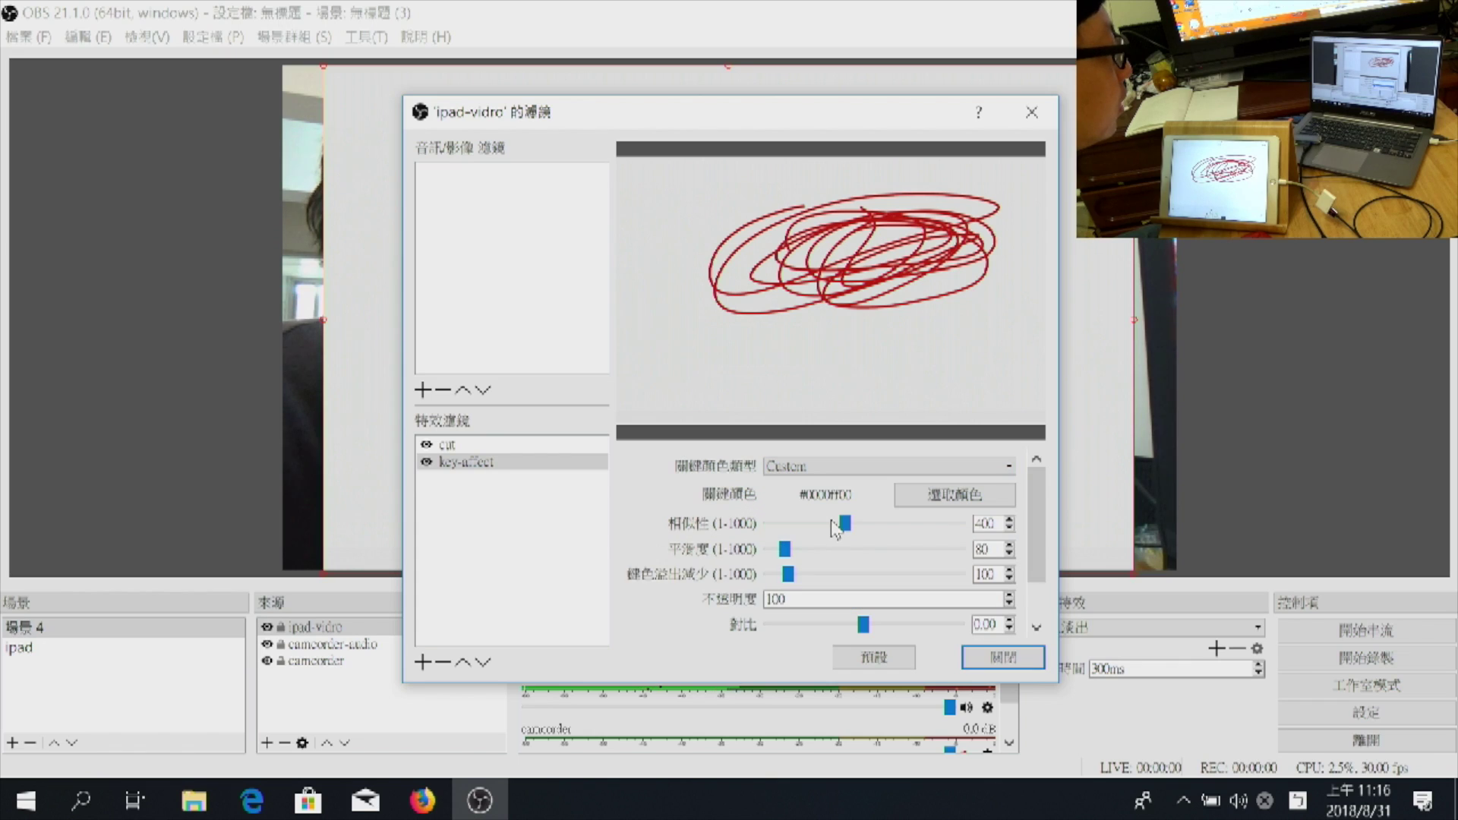
{"action": "left_click", "coordinate": [963, 497]}
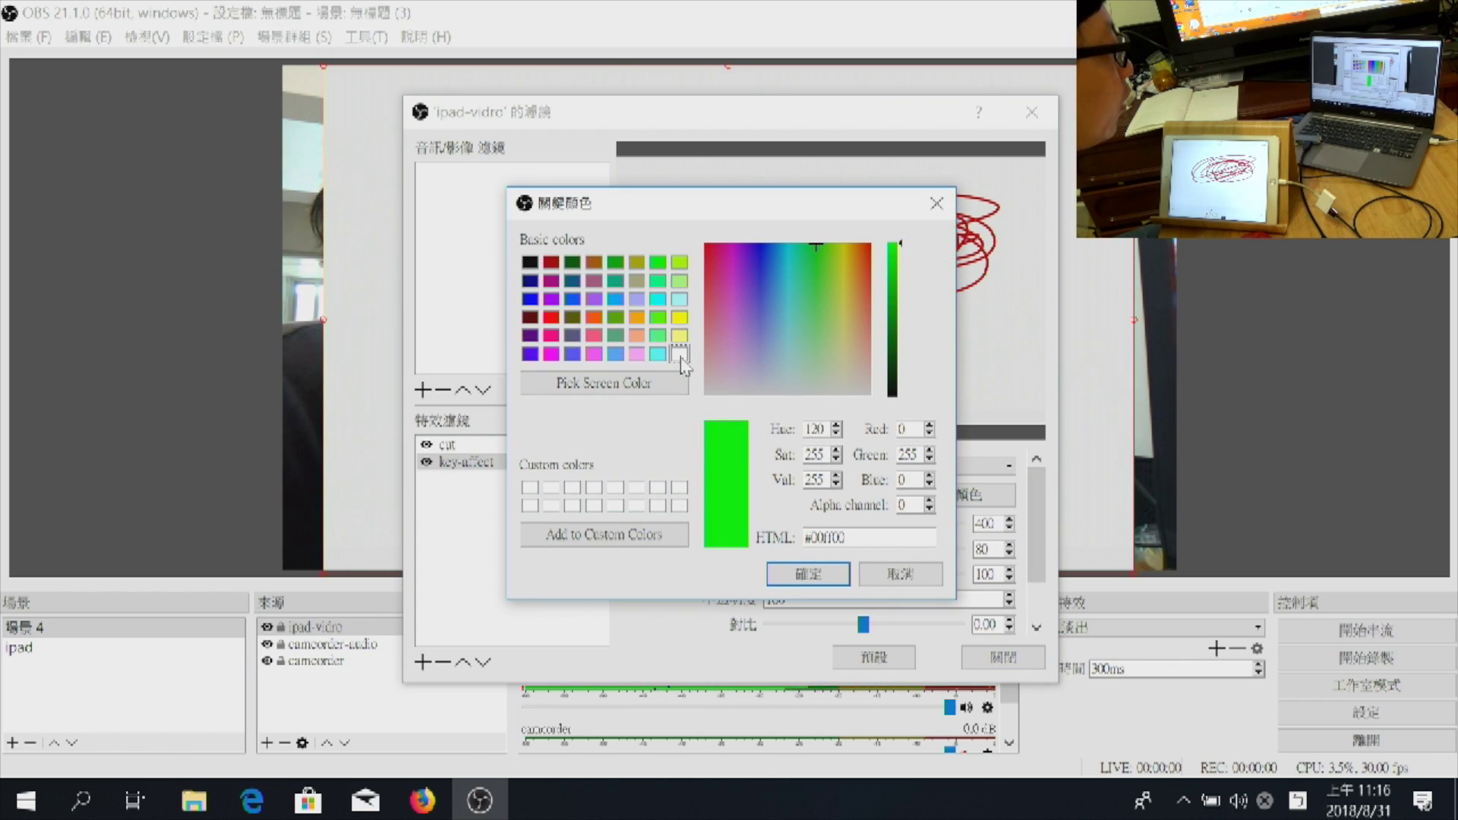
{"action": "left_click", "coordinate": [680, 356]}
{"action": "left_click", "coordinate": [808, 574]}
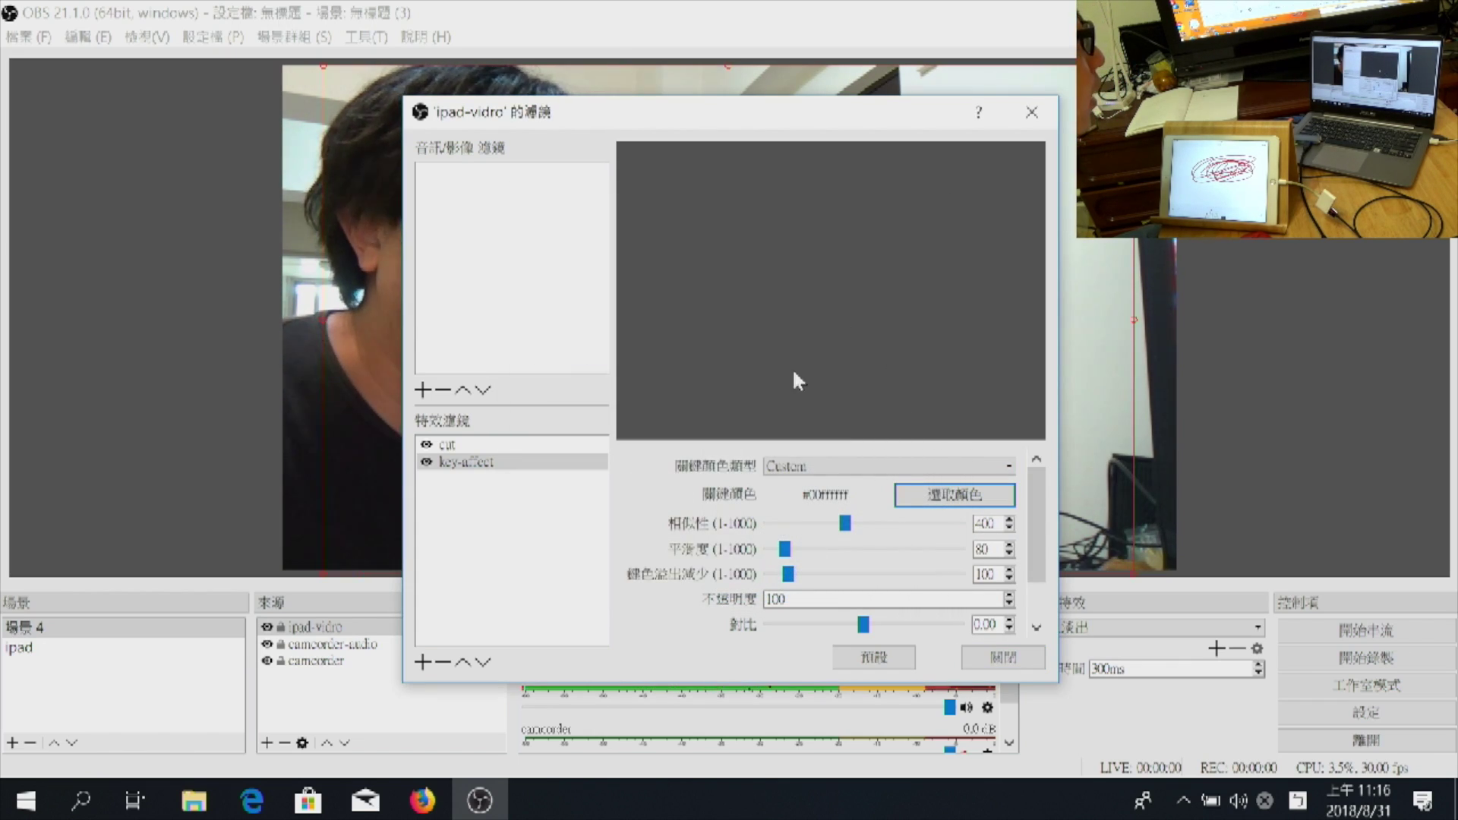
Lower Similarity to 120 and Smoothness to 137 so only the red scribble remains, then close
{"action": "left_click_drag", "start_coordinate": [847, 522], "coordinate": [806, 522]}
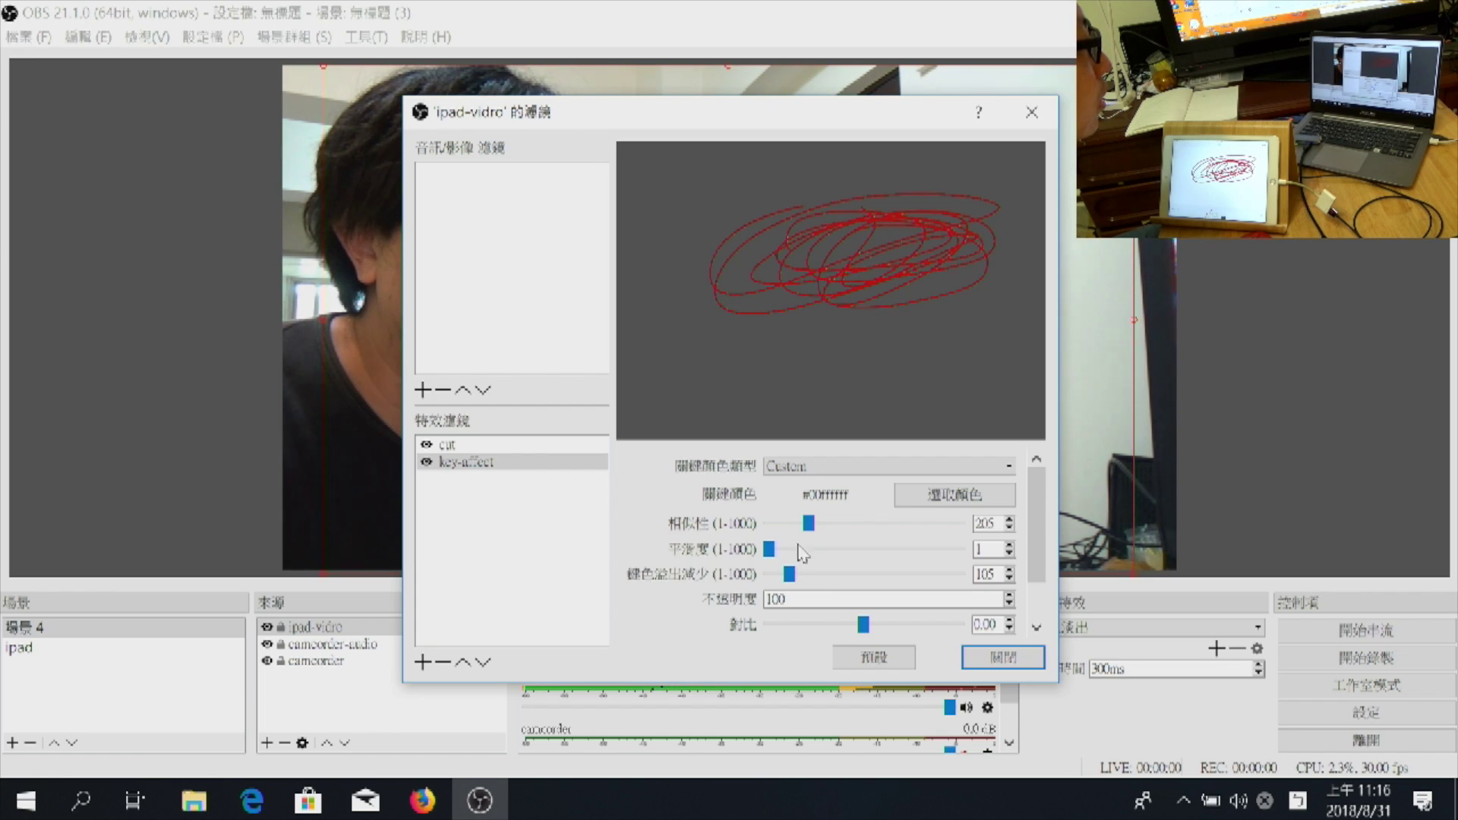
{"action": "mouse_move", "coordinate": [813, 524]}
{"action": "left_mouse_down"}
{"action": "mouse_move", "coordinate": [791, 522]}
{"action": "mouse_move", "coordinate": [797, 535]}
{"action": "left_mouse_up"}
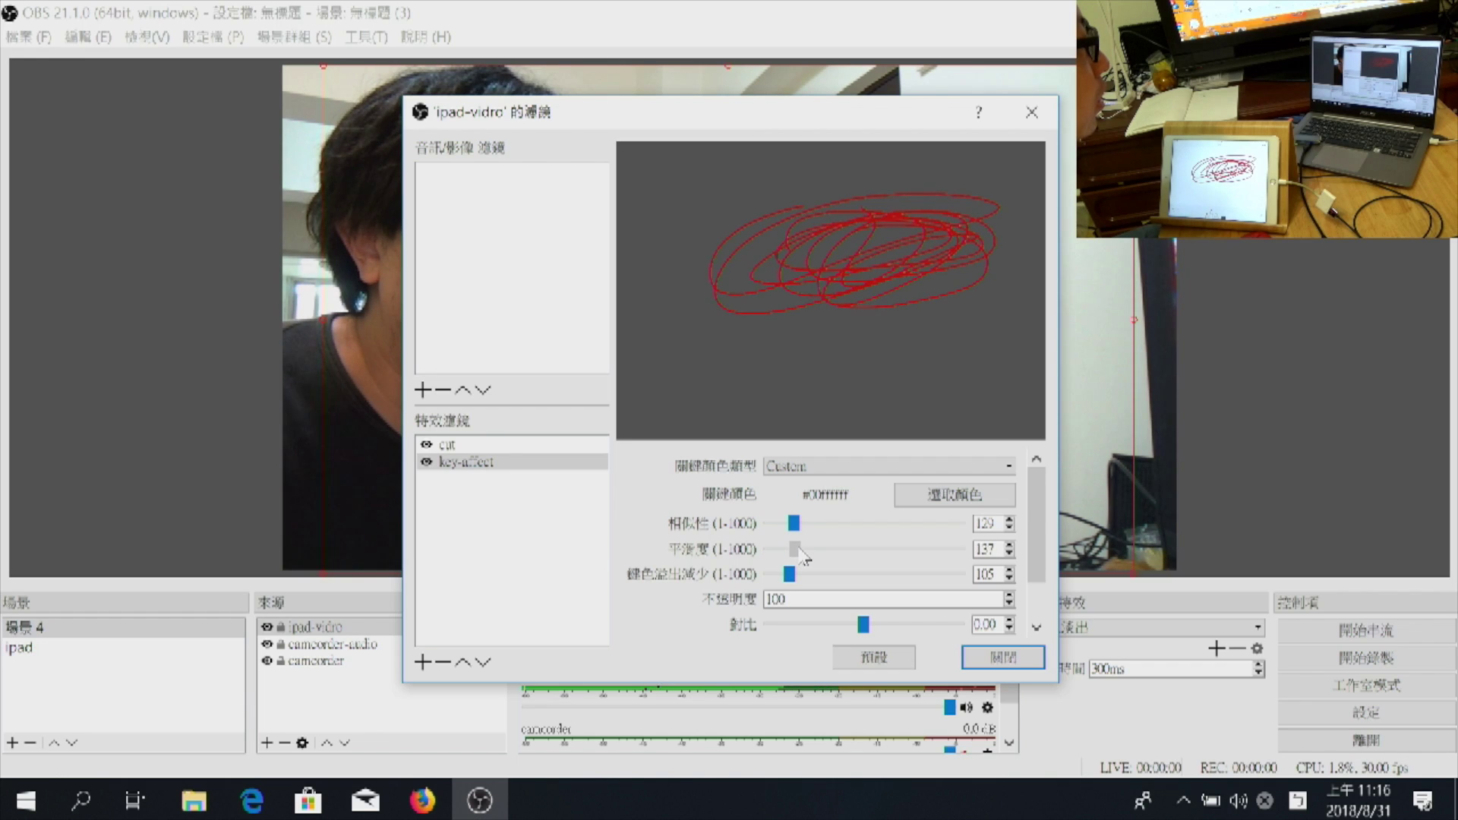
{"action": "left_click", "coordinate": [1038, 666]}
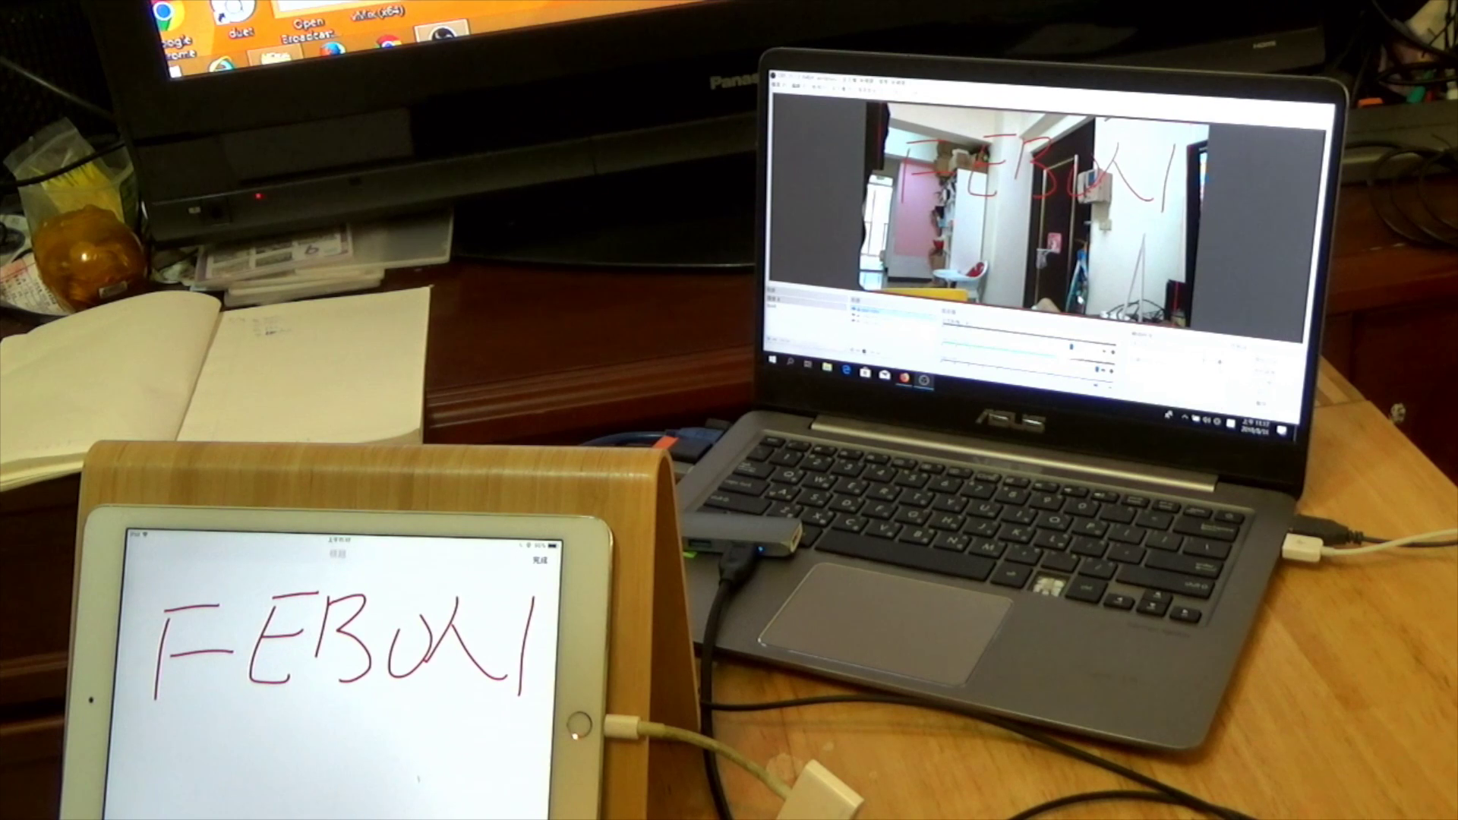
Clear the iPad page and write the letter B to test the keyed overlay
{"action": "left_click", "coordinate": [295, 768]}
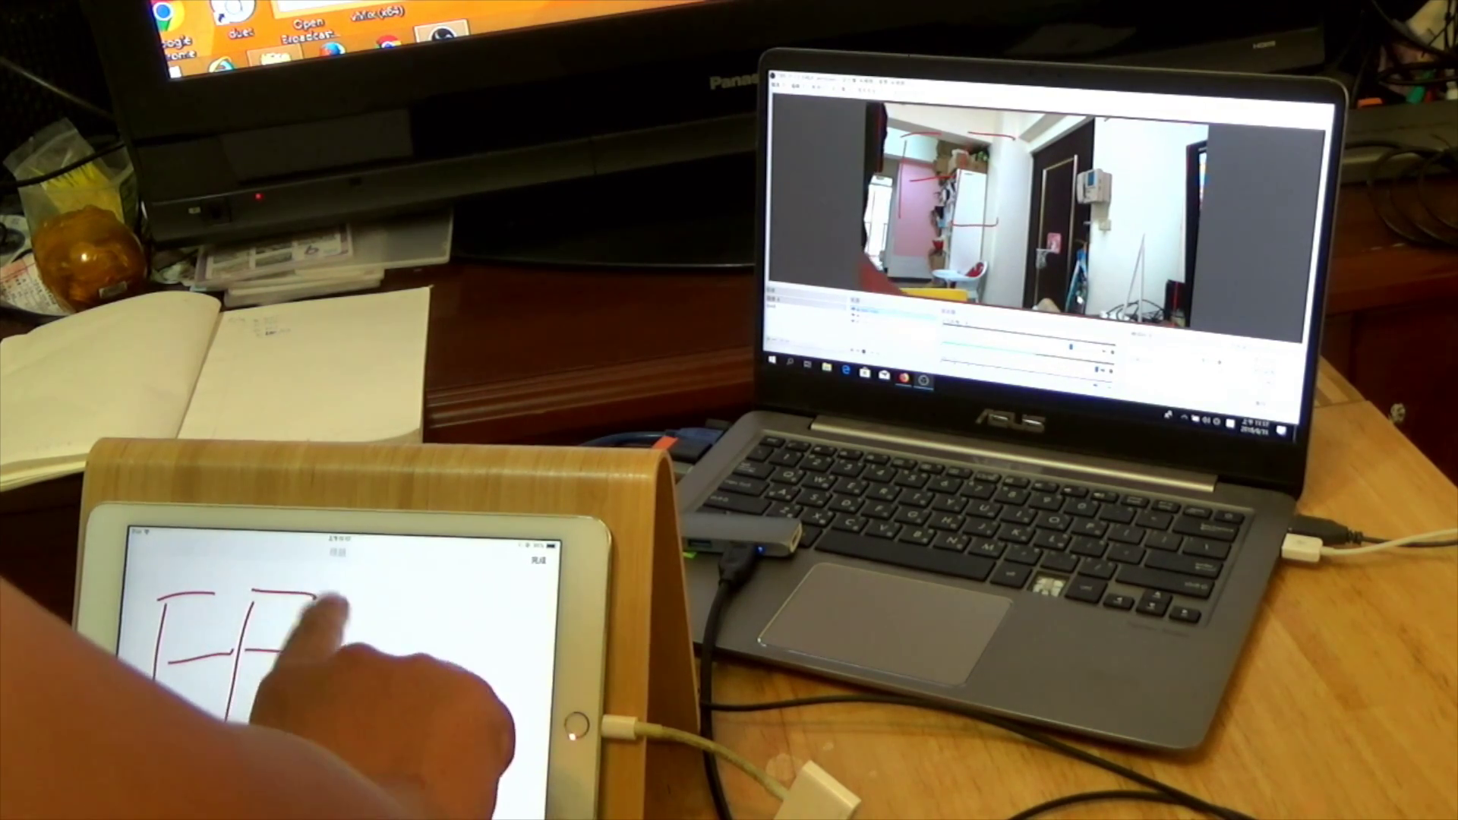
{"action": "mouse_move", "coordinate": [391, 636]}
{"action": "left_mouse_down"}
{"action": "mouse_move", "coordinate": [406, 703]}
{"action": "mouse_move", "coordinate": [334, 697]}
{"action": "left_mouse_up"}
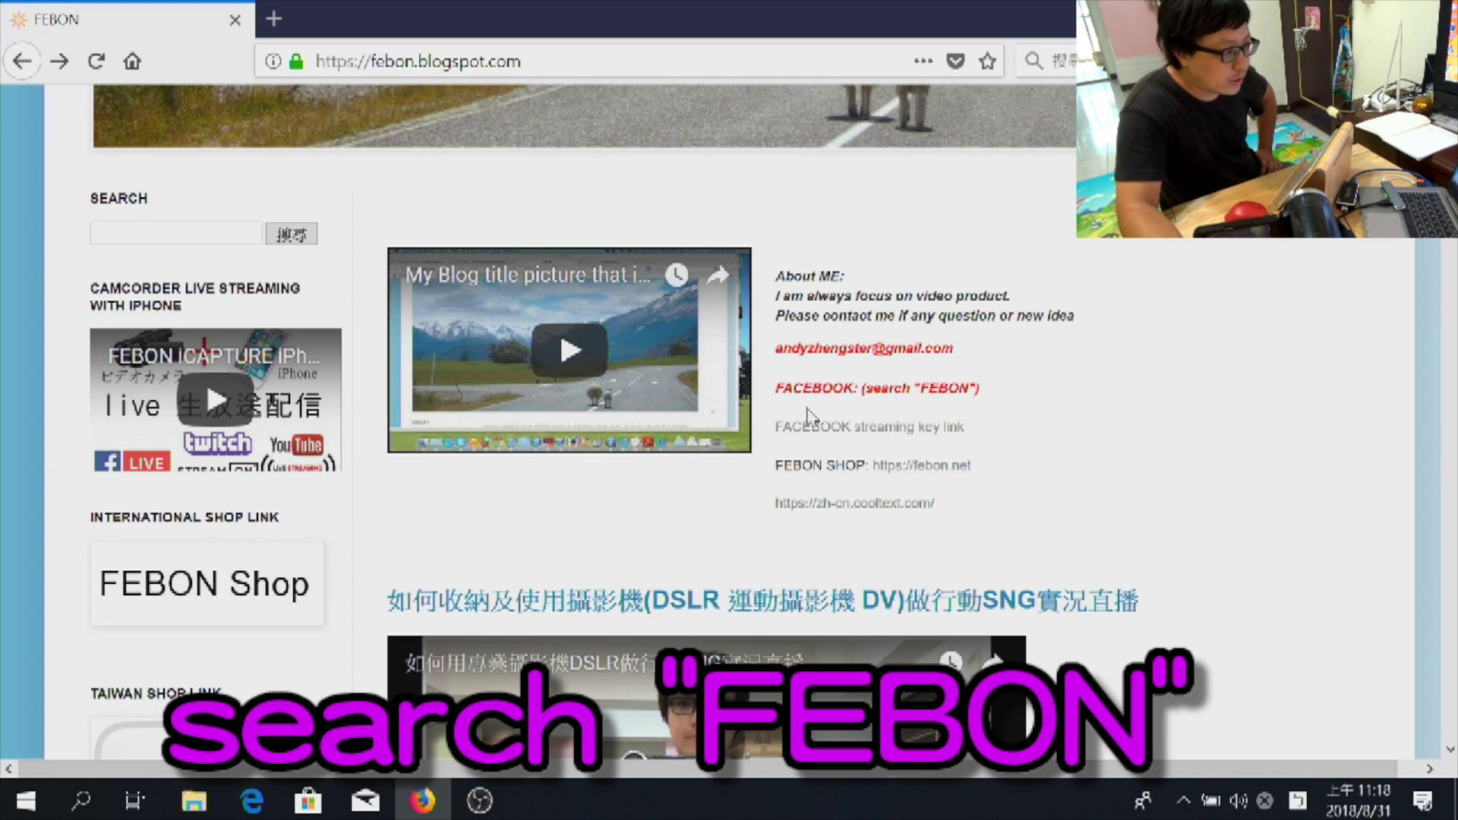
Create a Facebook live stream shared to the managed Febon-Test page, then return to OBS
{"action": "left_click", "coordinate": [853, 440]}
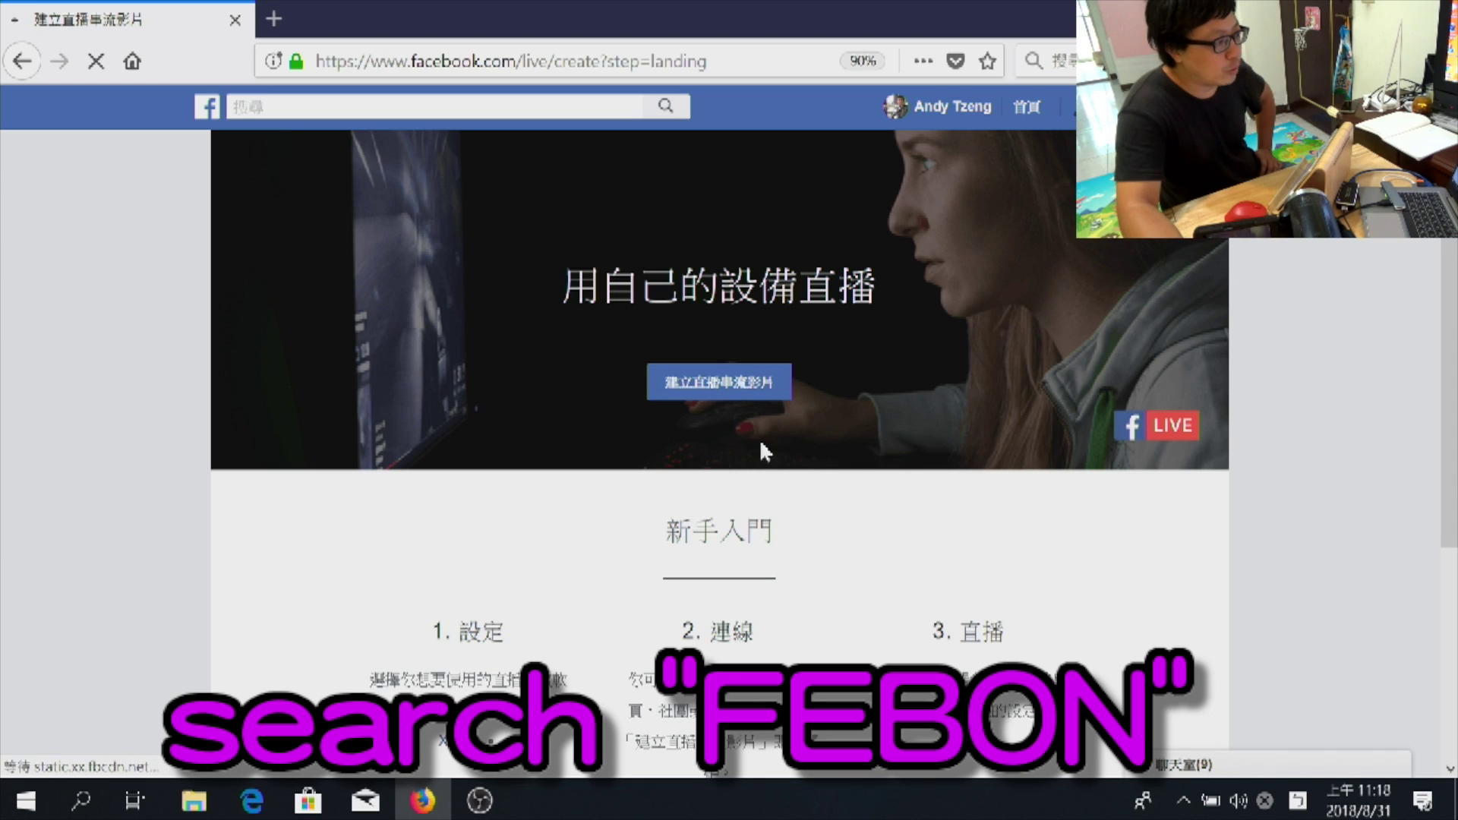
{"action": "left_click", "coordinate": [715, 391]}
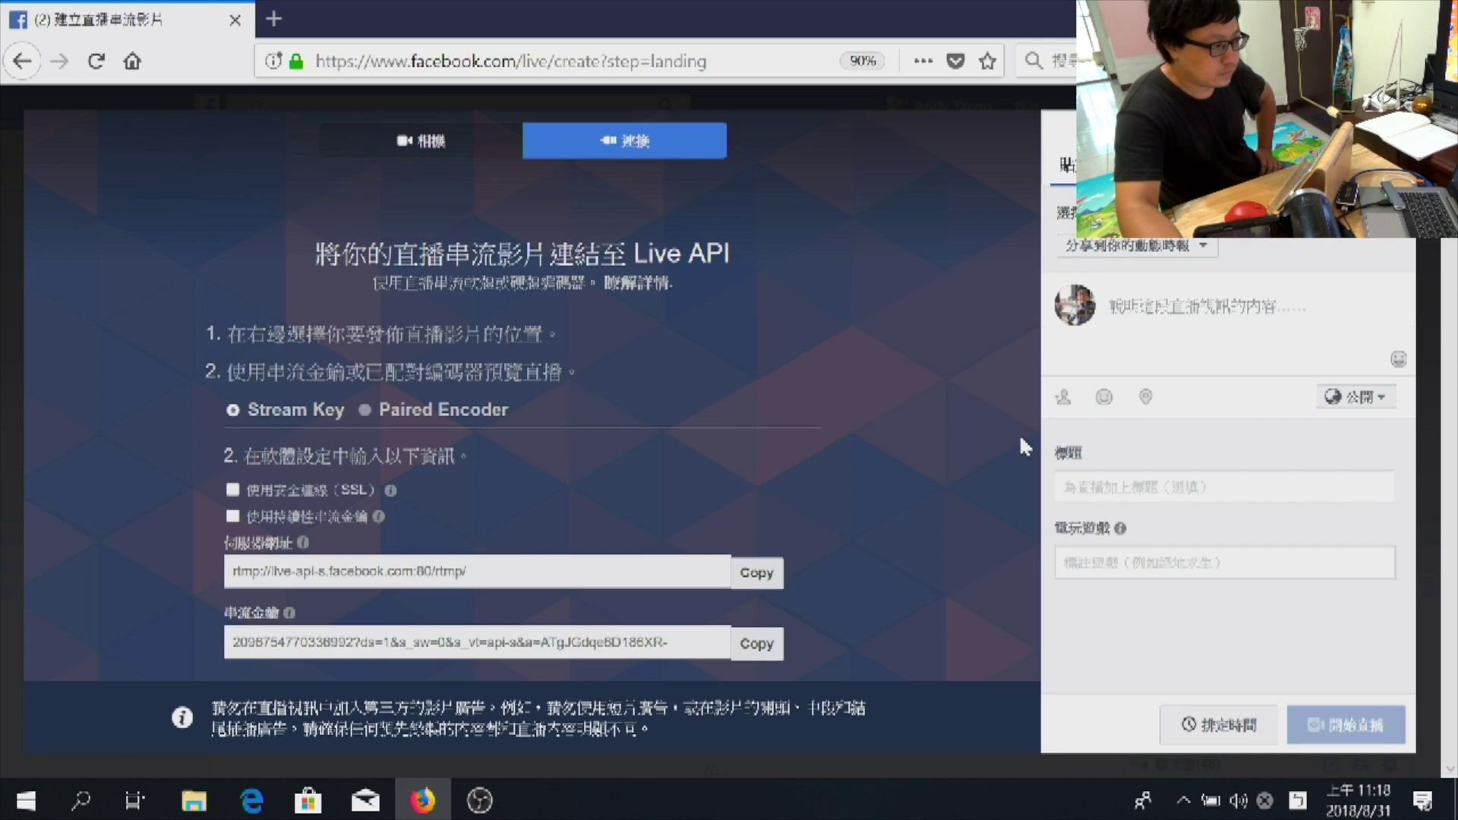
{"action": "left_click", "coordinate": [1131, 246]}
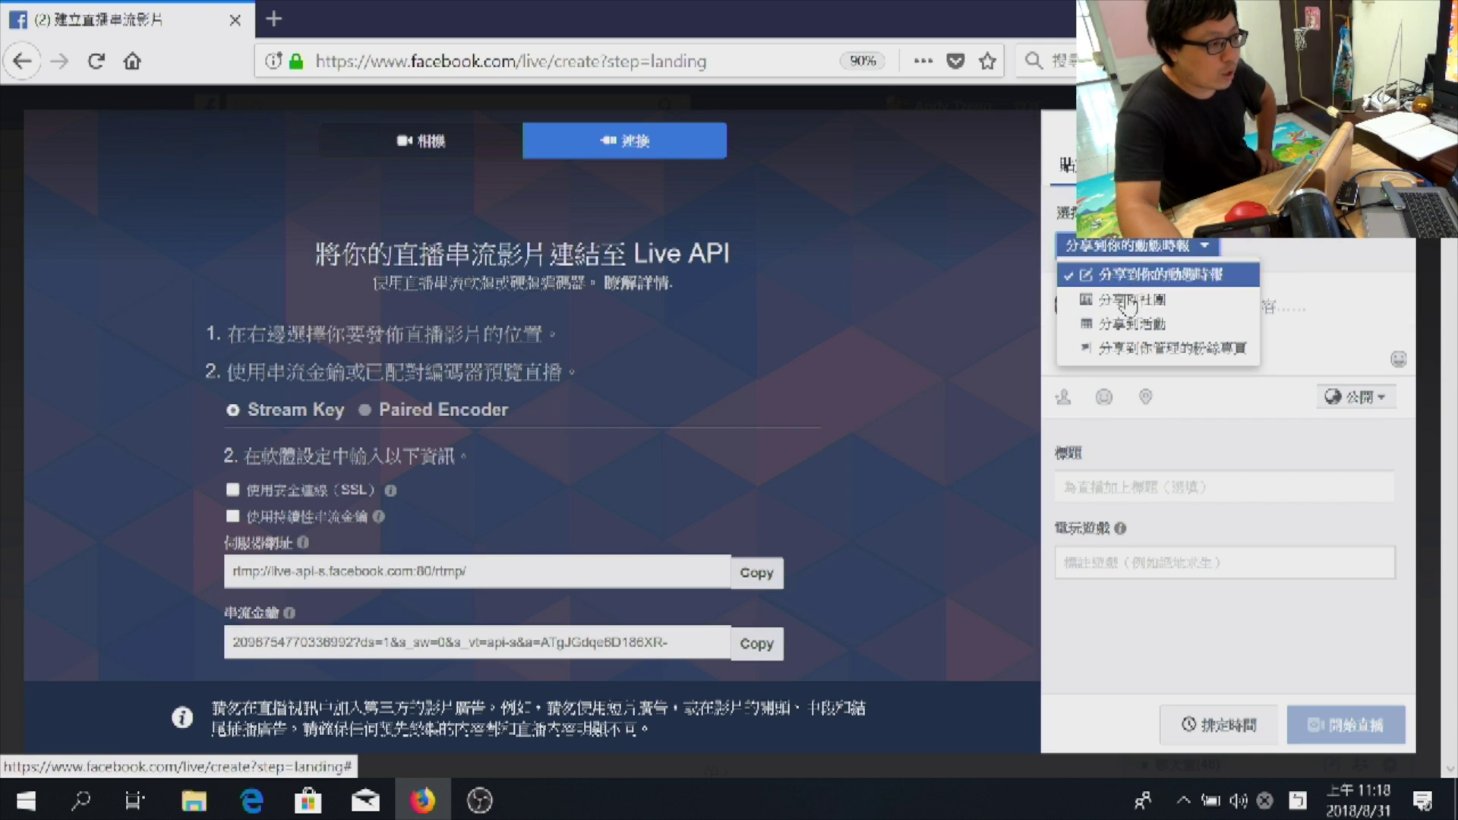
{"action": "left_click", "coordinate": [1135, 349]}
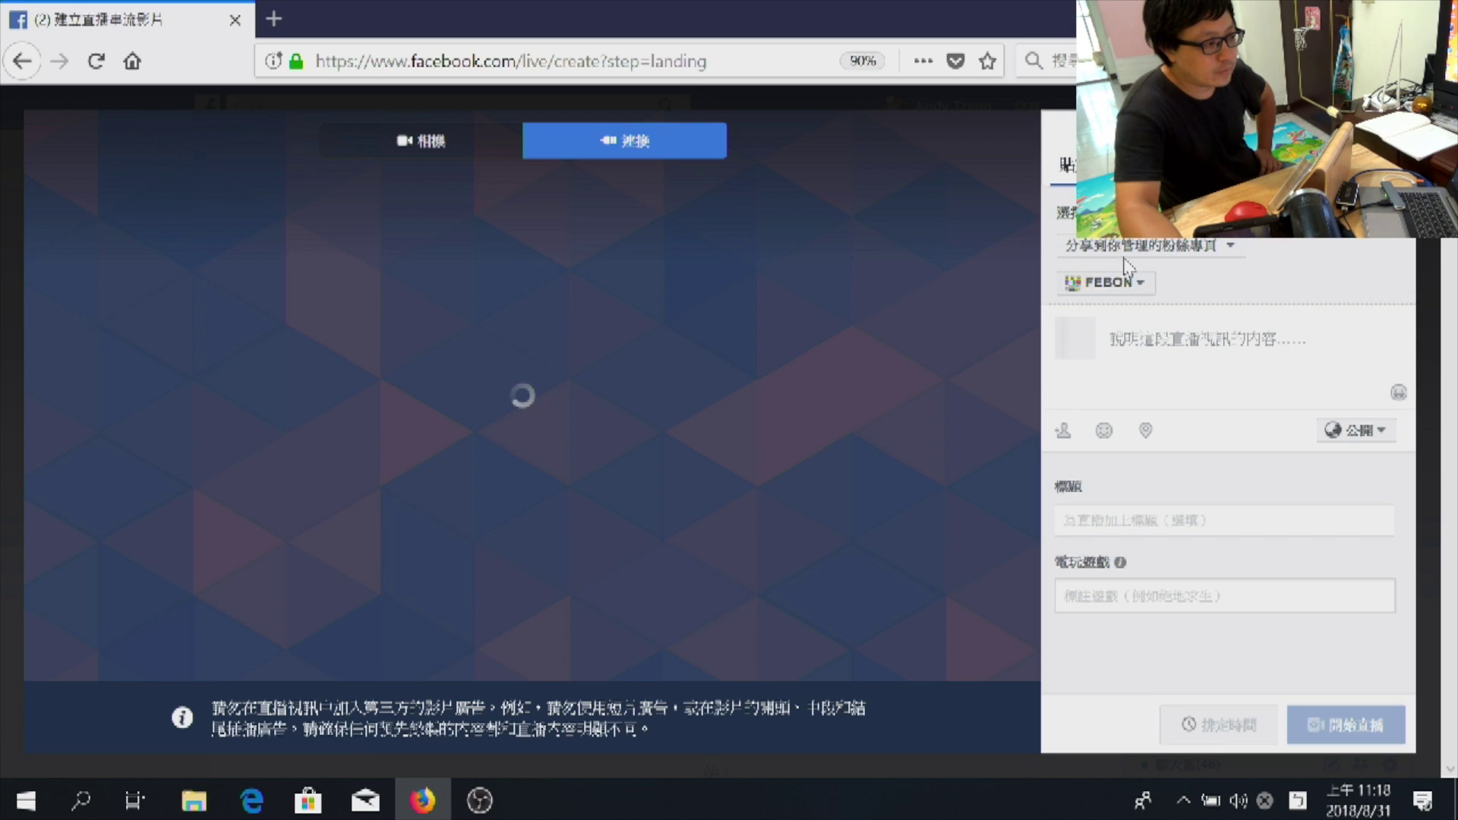
{"action": "left_click", "coordinate": [1112, 282]}
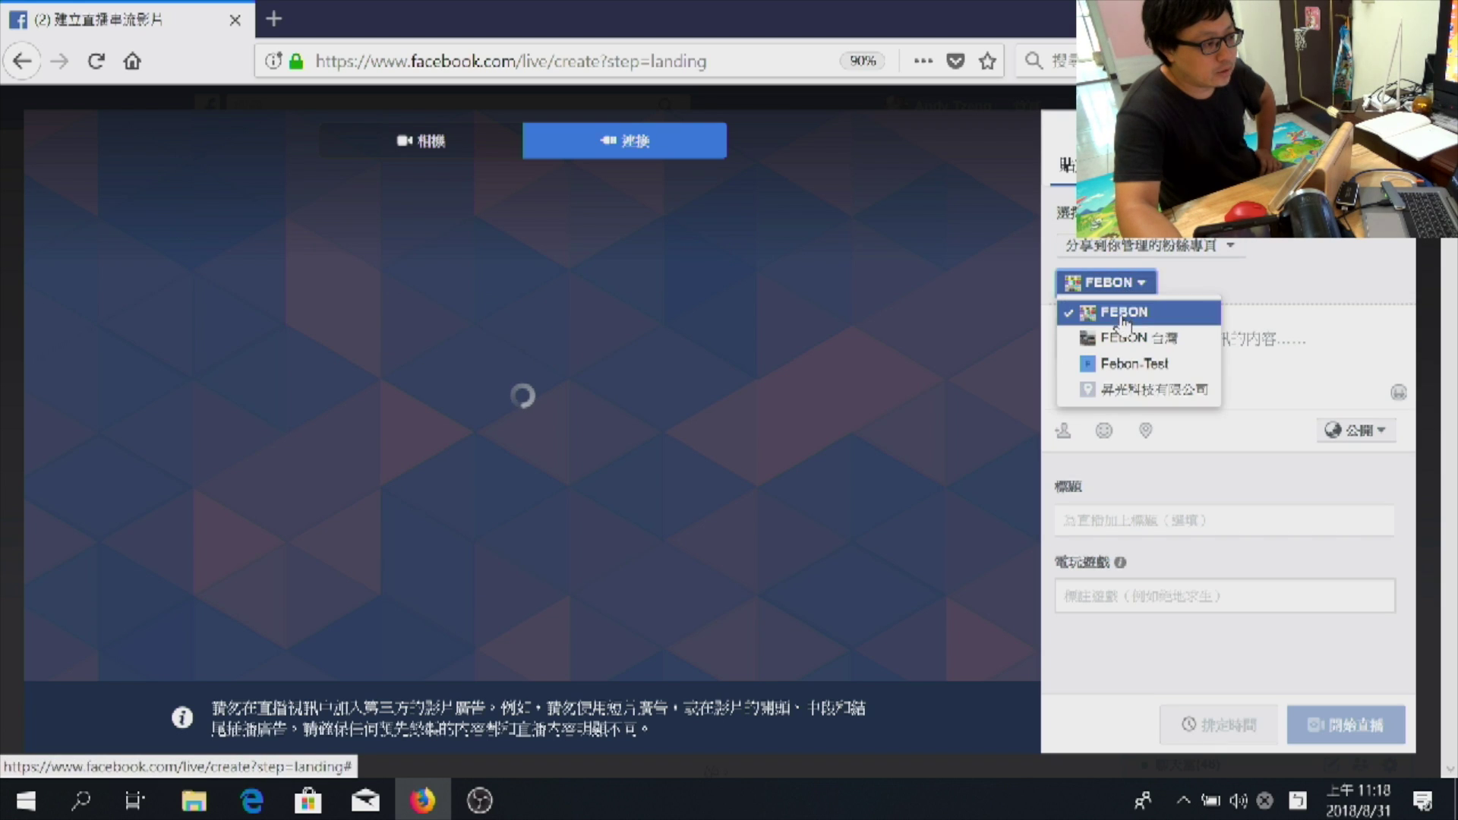
{"action": "left_click", "coordinate": [1124, 368]}
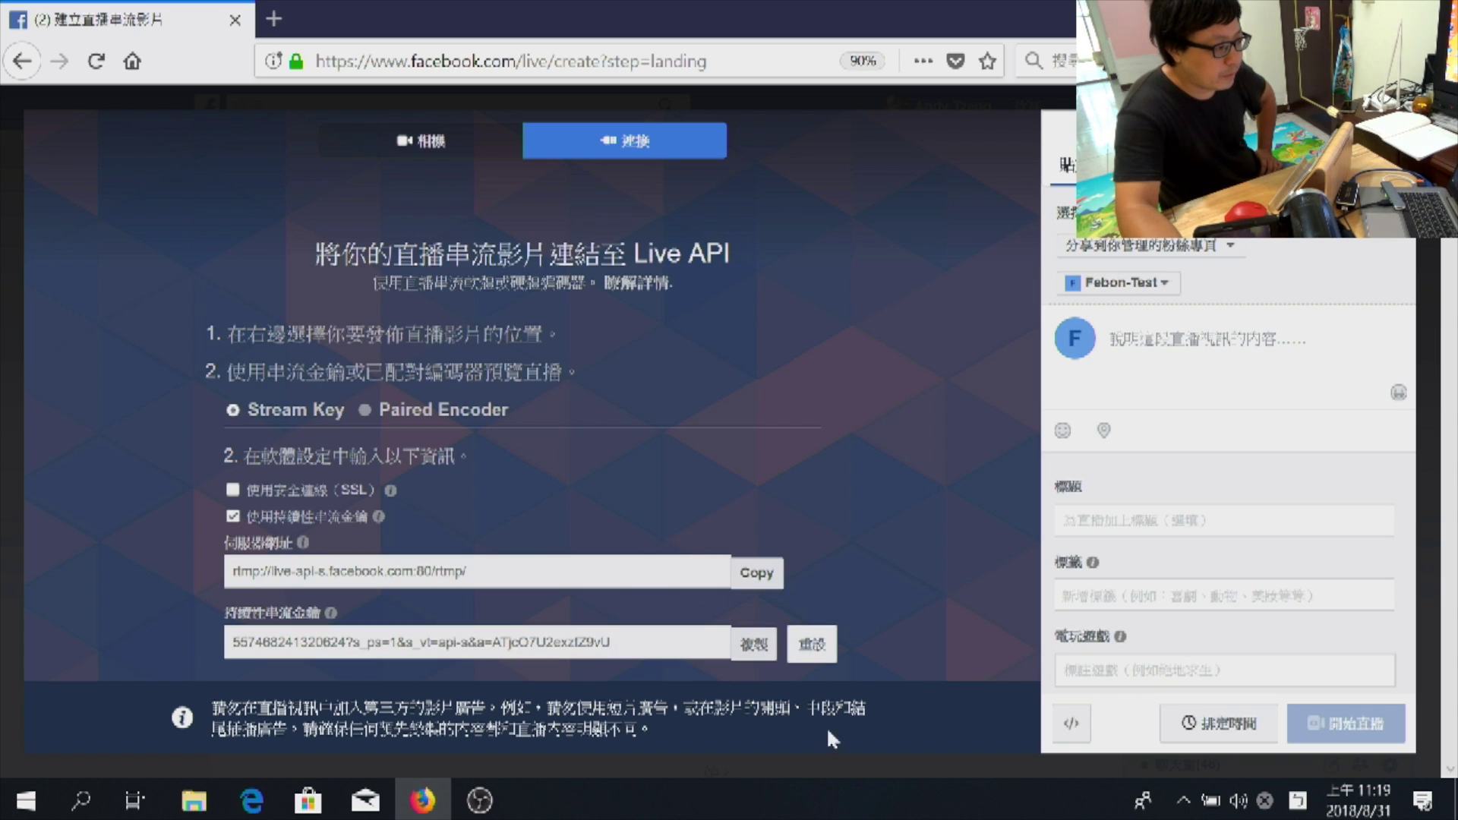
{"action": "left_click", "coordinate": [482, 803]}
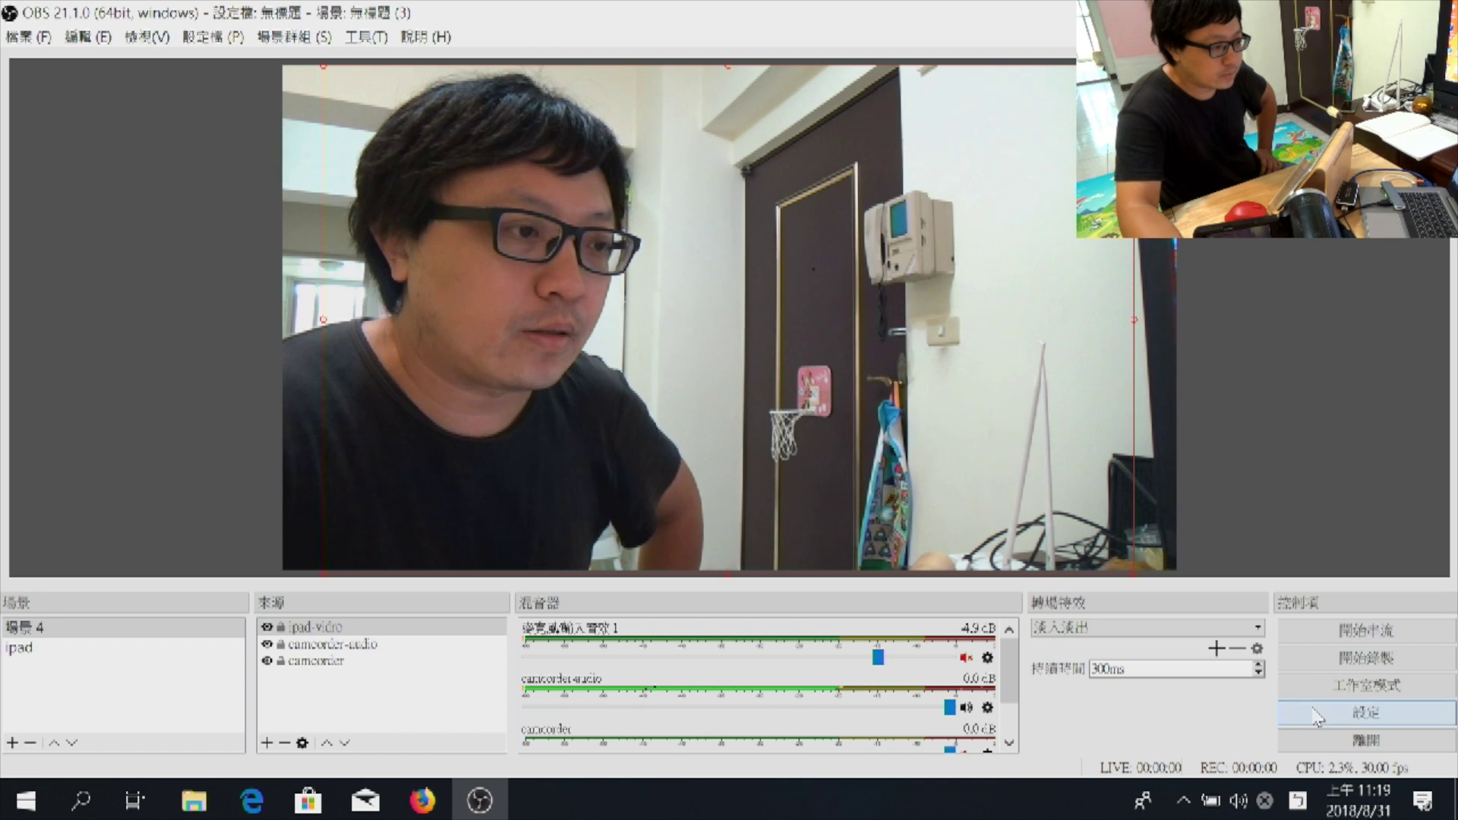
Replace the old Facebook stream key in Stream settings with the newly pasted key and start streaming
{"action": "left_click", "coordinate": [1365, 712]}
{"action": "left_click", "coordinate": [425, 194]}
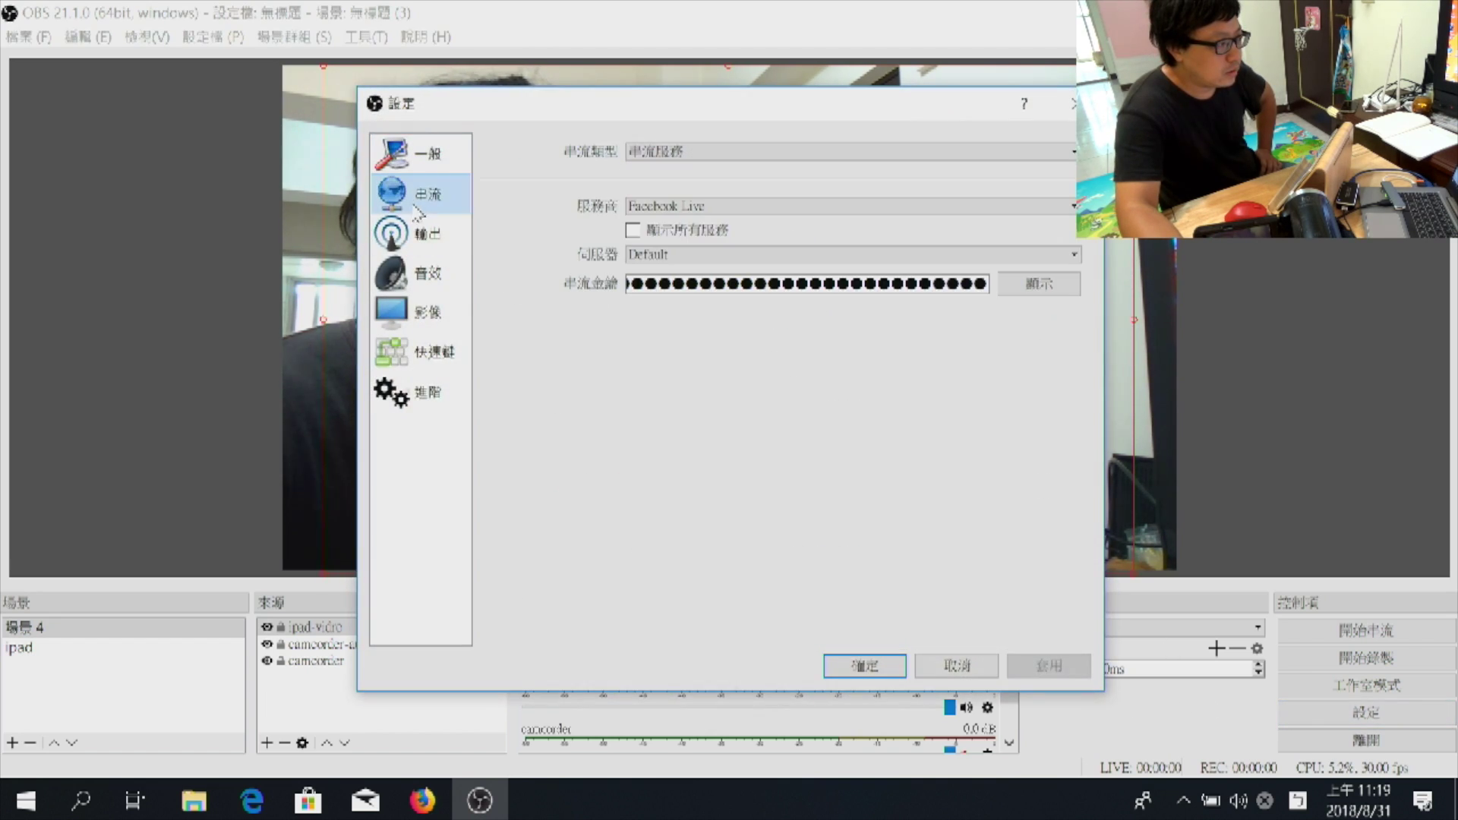
{"action": "key", "text": "ctrl+a"}
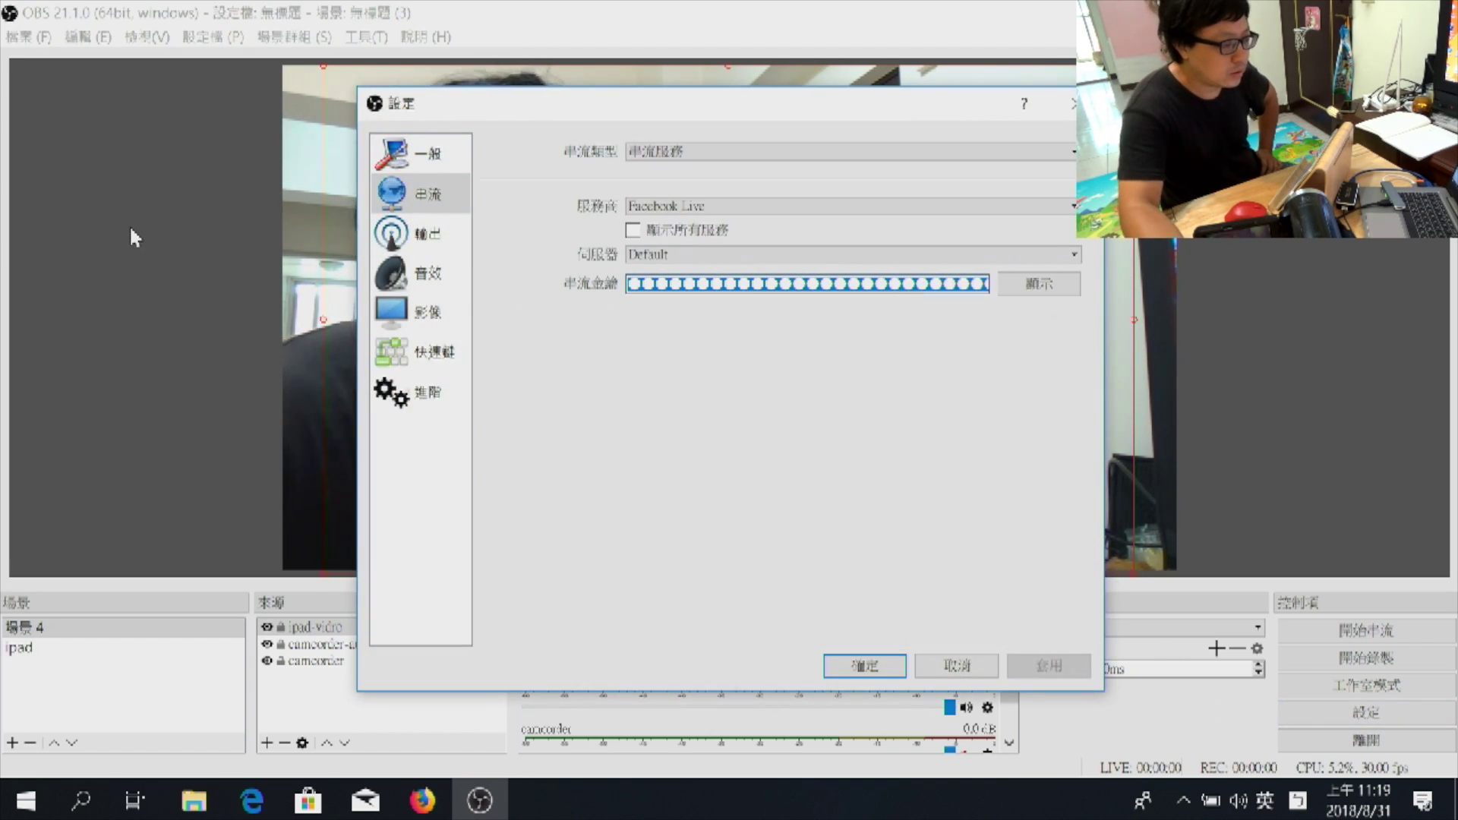
{"action": "key", "text": "ctrl+v"}
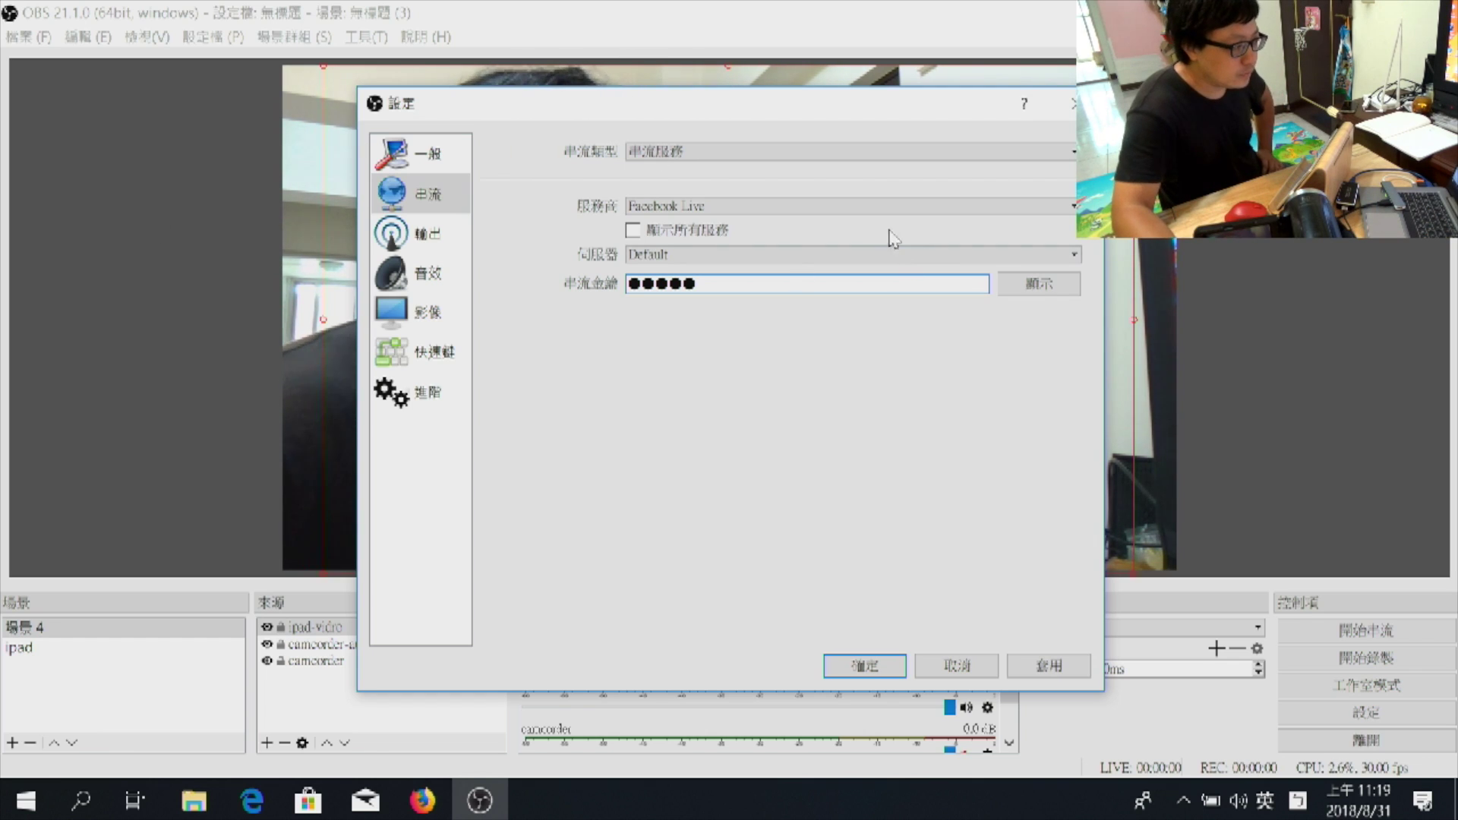
{"action": "key", "text": "BackSpace"}
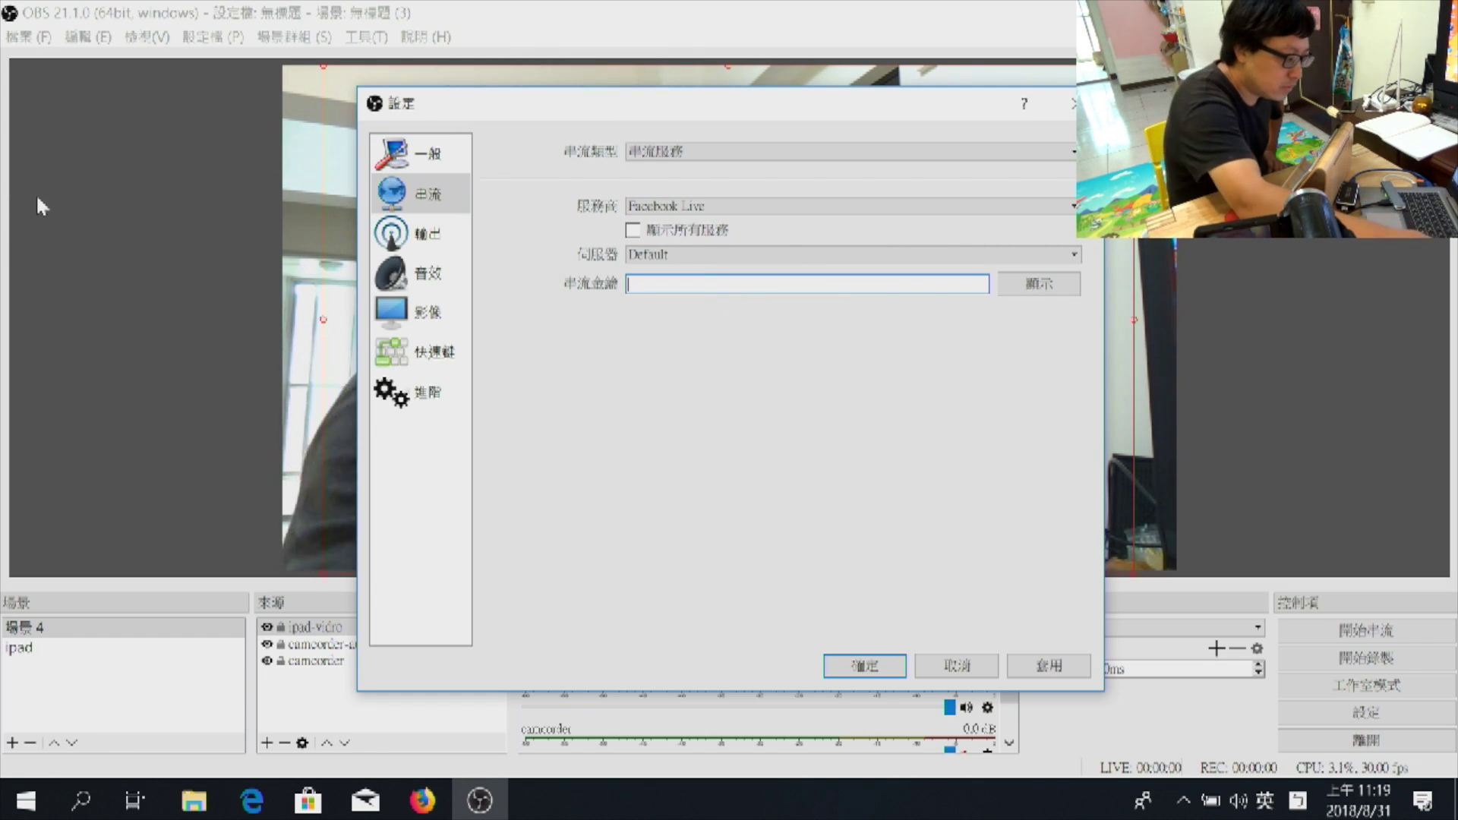
{"action": "key", "text": "ctrl+v"}
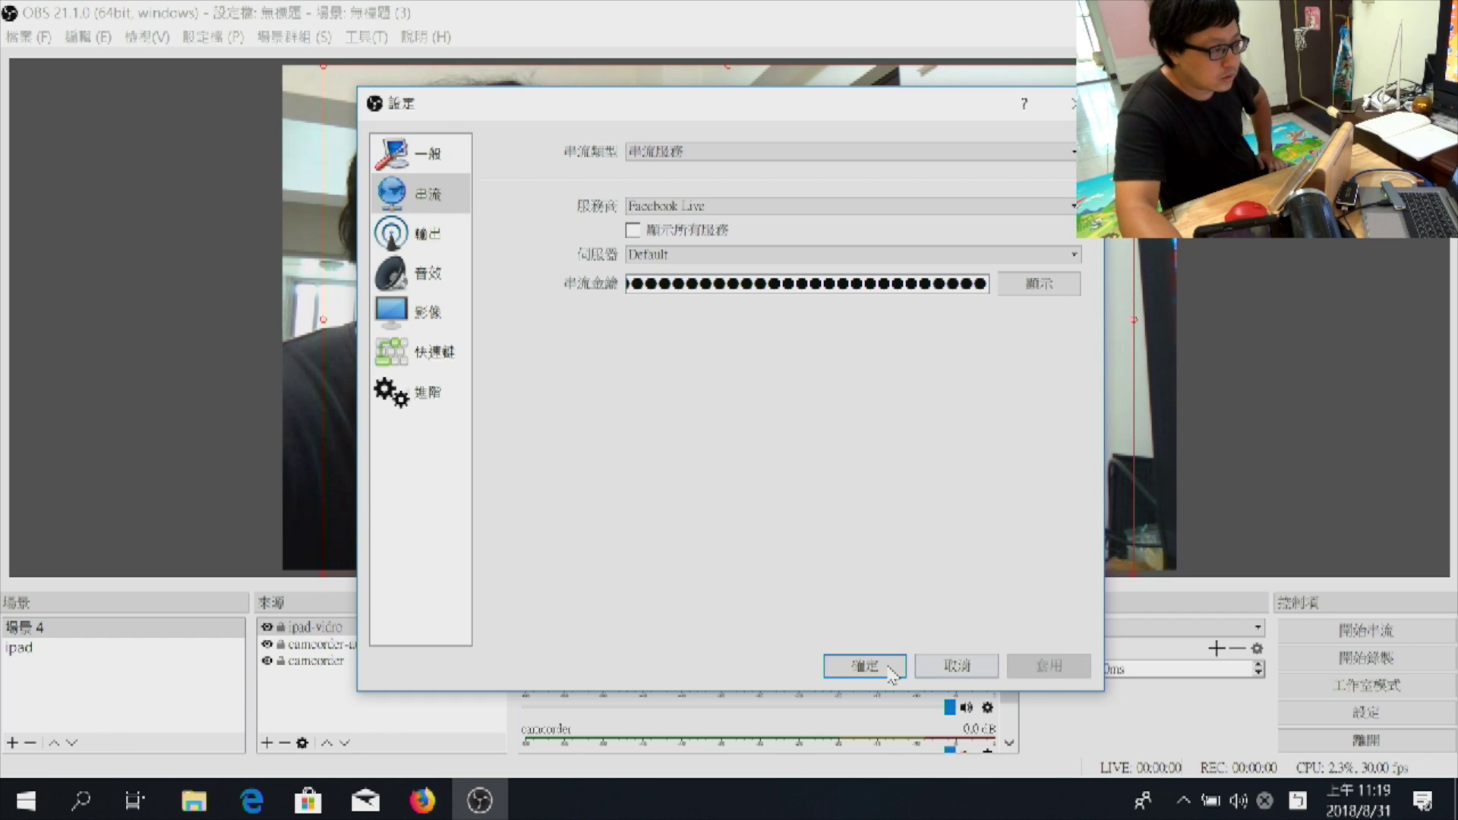
{"action": "left_click", "coordinate": [864, 665]}
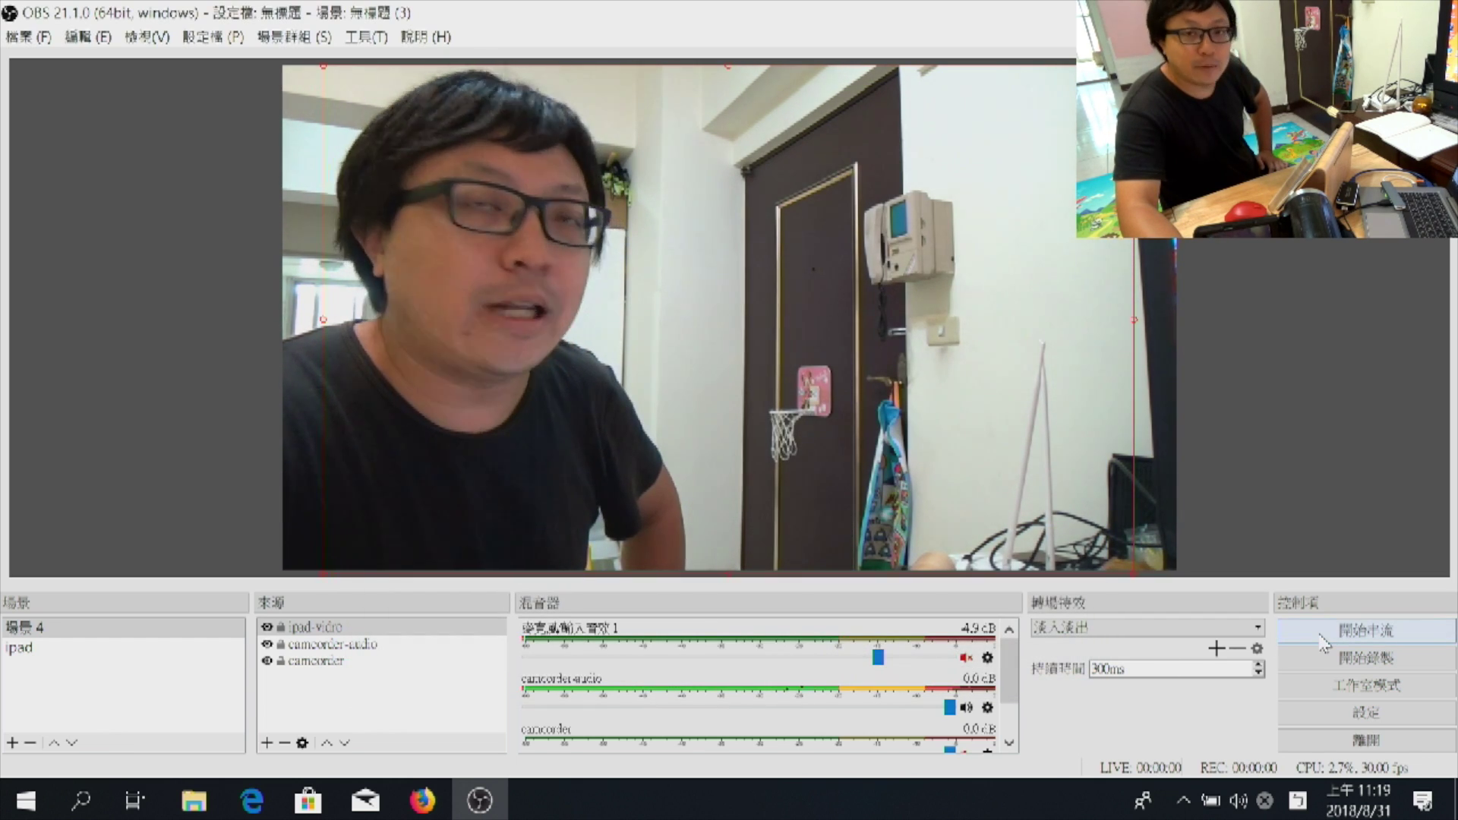
{"action": "left_click", "coordinate": [1319, 635]}
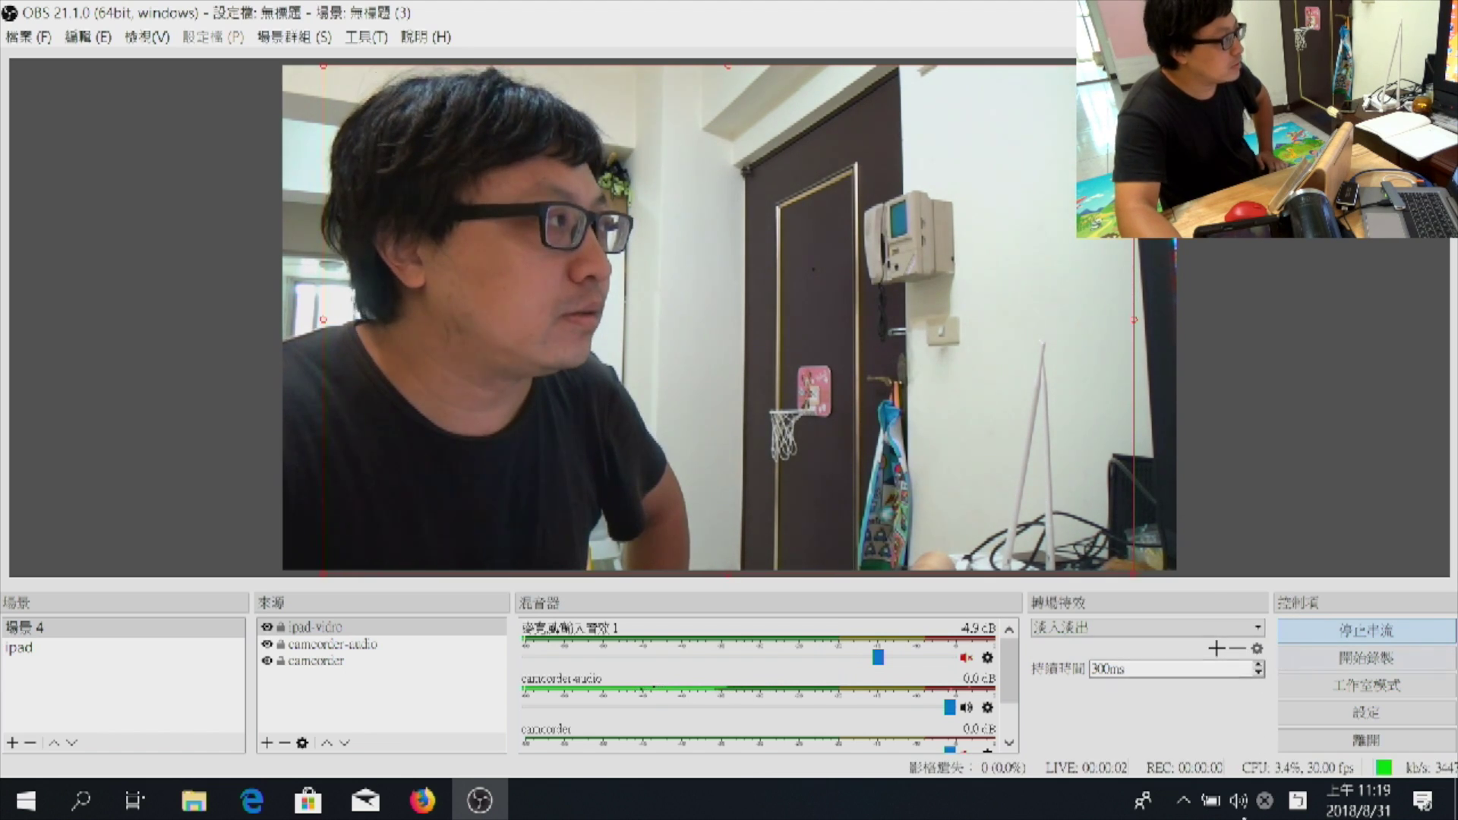
In Firefox, go live on the Febon-Test page once the OBS preview appears, then return to OBS
{"action": "left_click", "coordinate": [422, 810]}
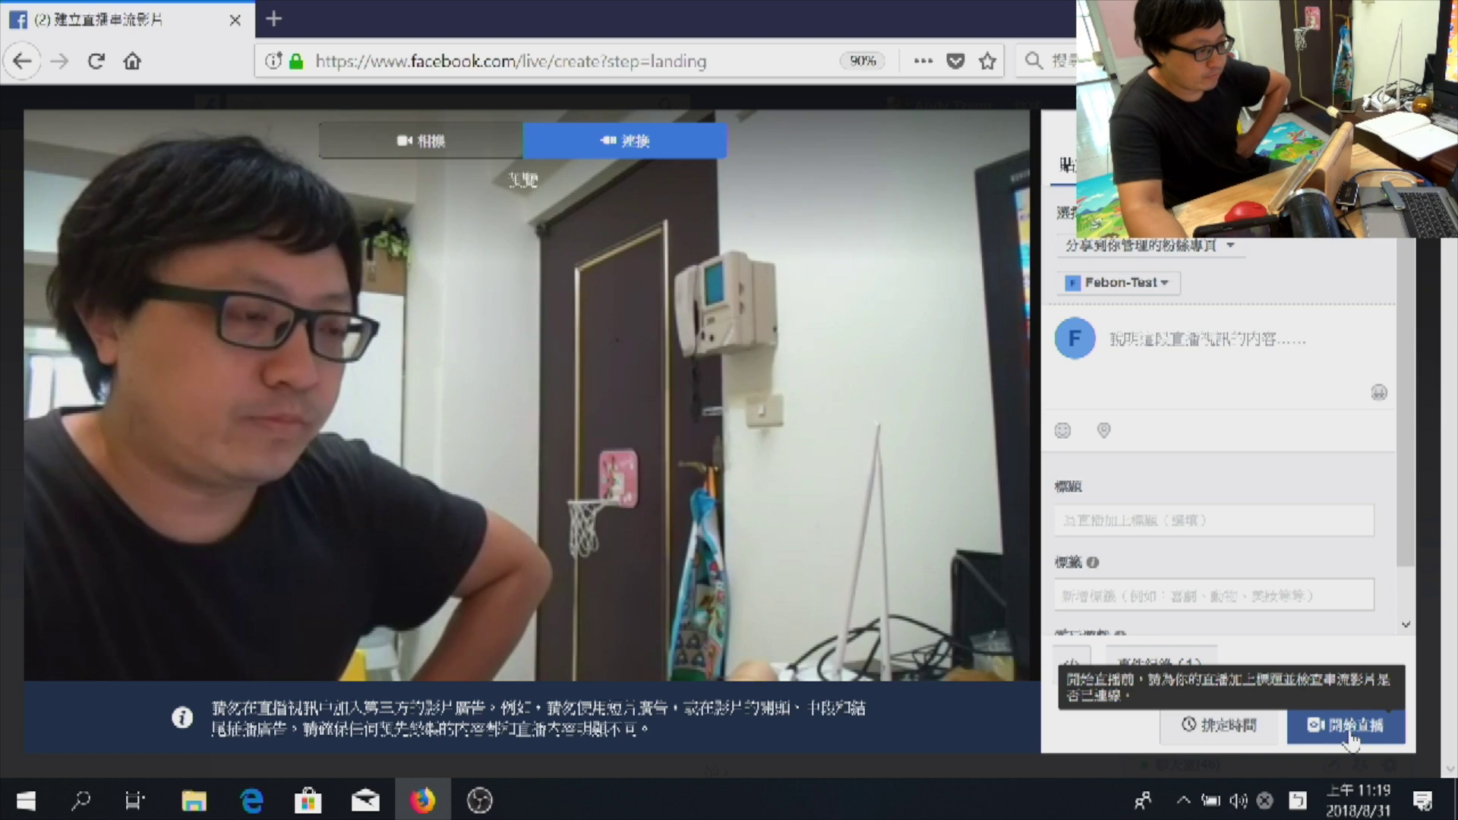
{"action": "left_click", "coordinate": [1350, 727]}
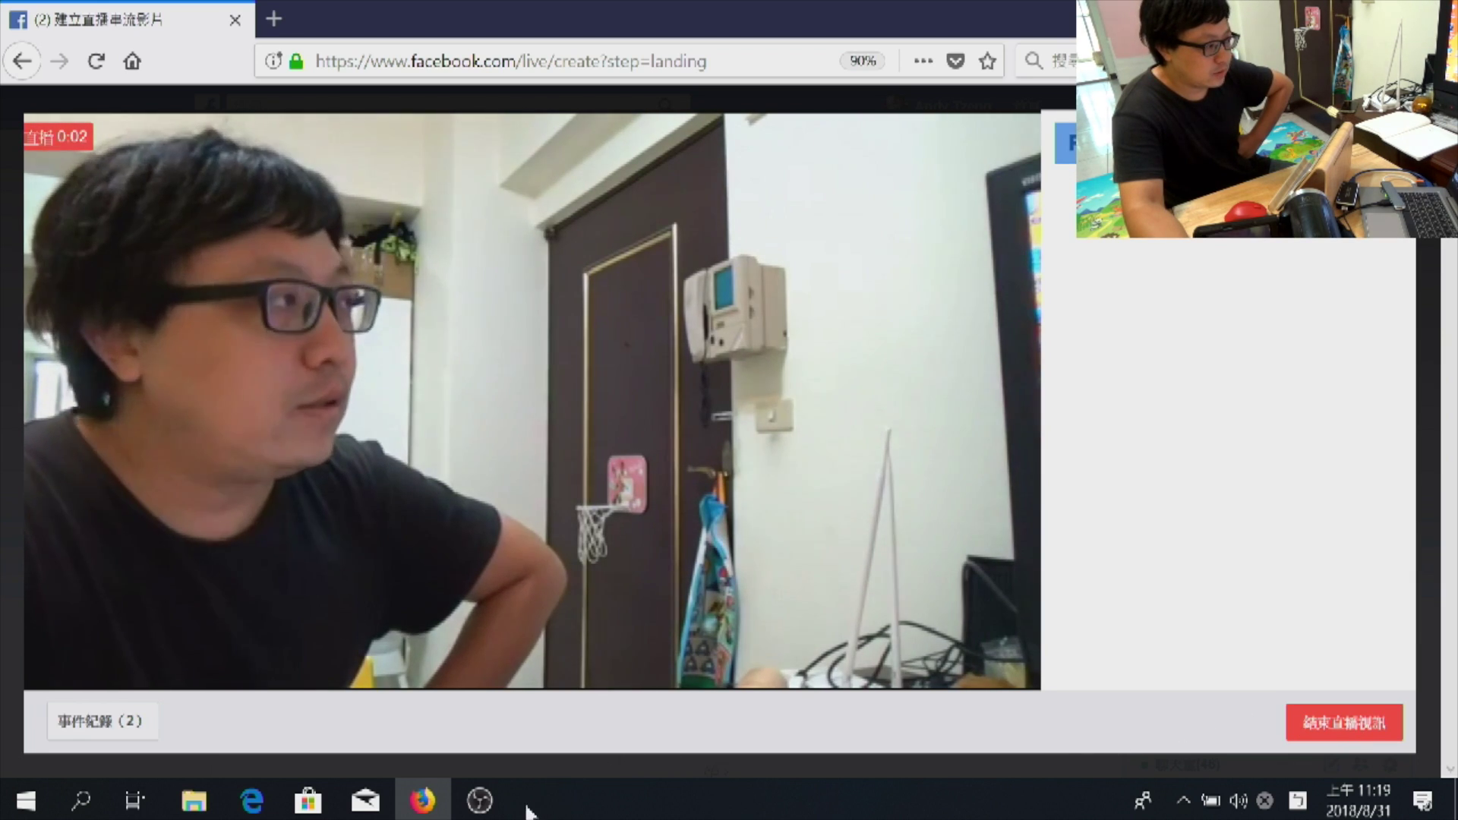
{"action": "left_click", "coordinate": [479, 799]}
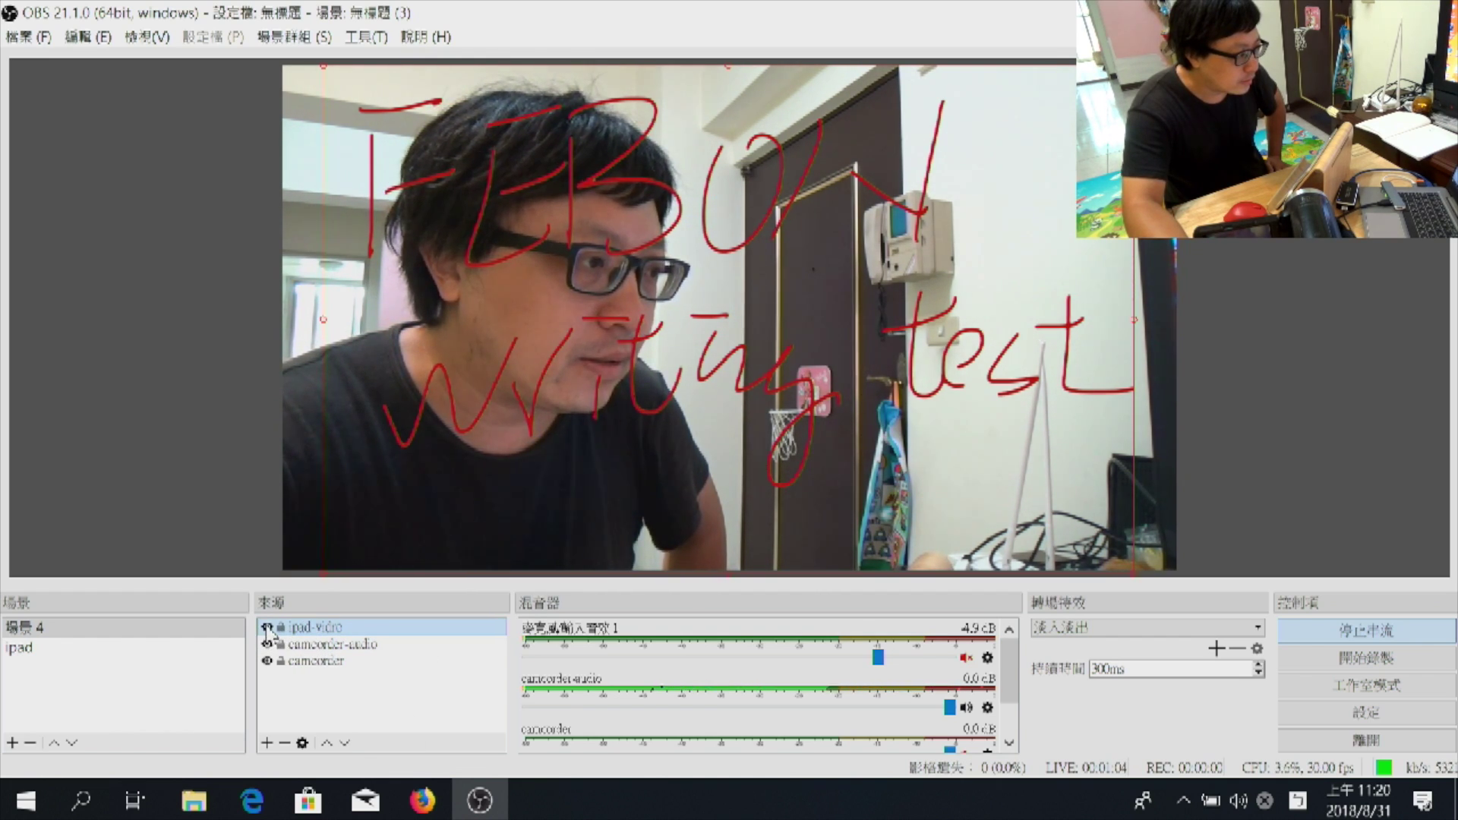
Toggle the ipad-video source's visibility off and back on, then view the live broadcast in Firefox
{"action": "left_click", "coordinate": [267, 627]}
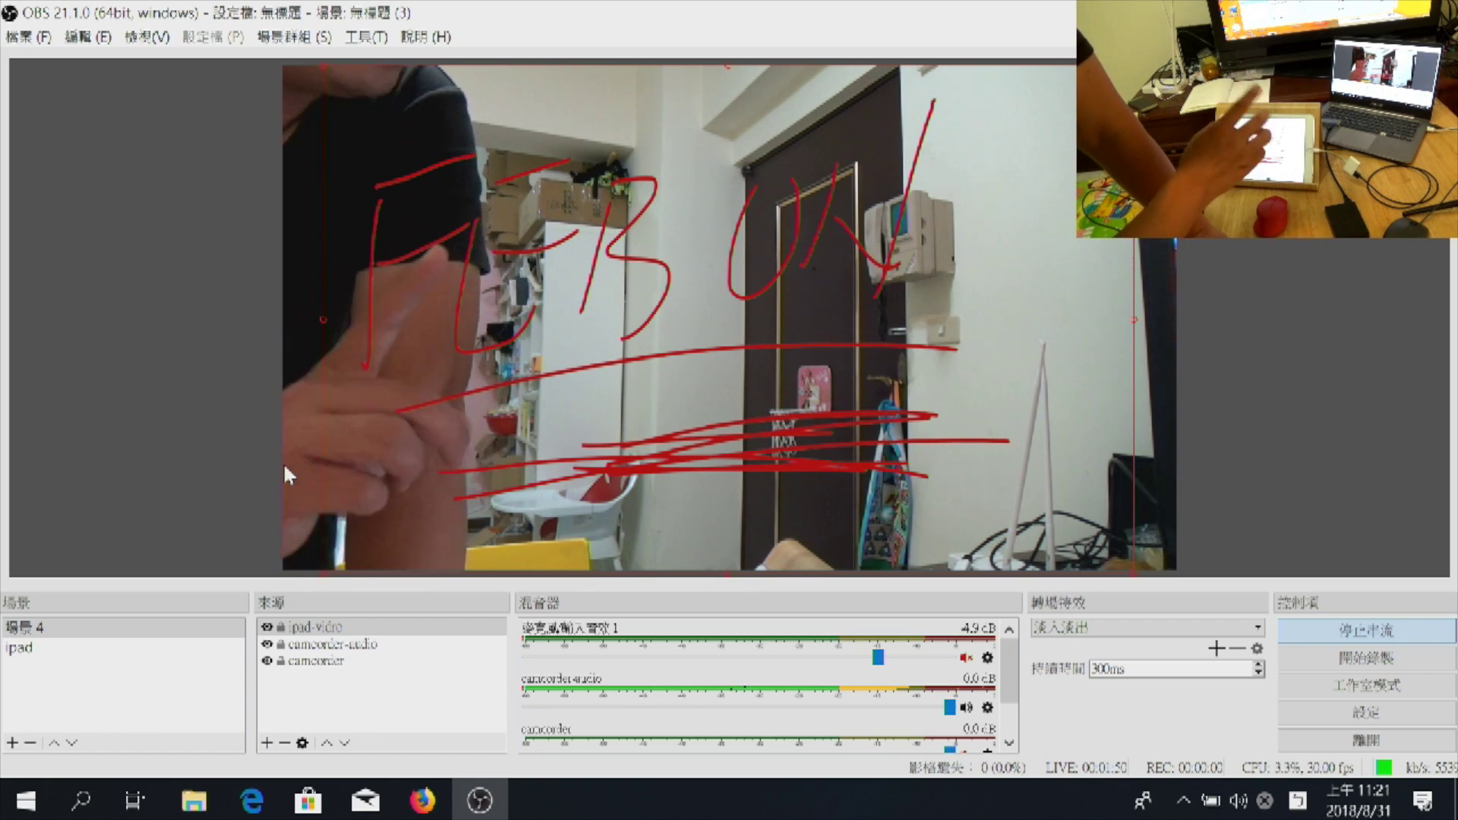
{"action": "left_click", "coordinate": [267, 627]}
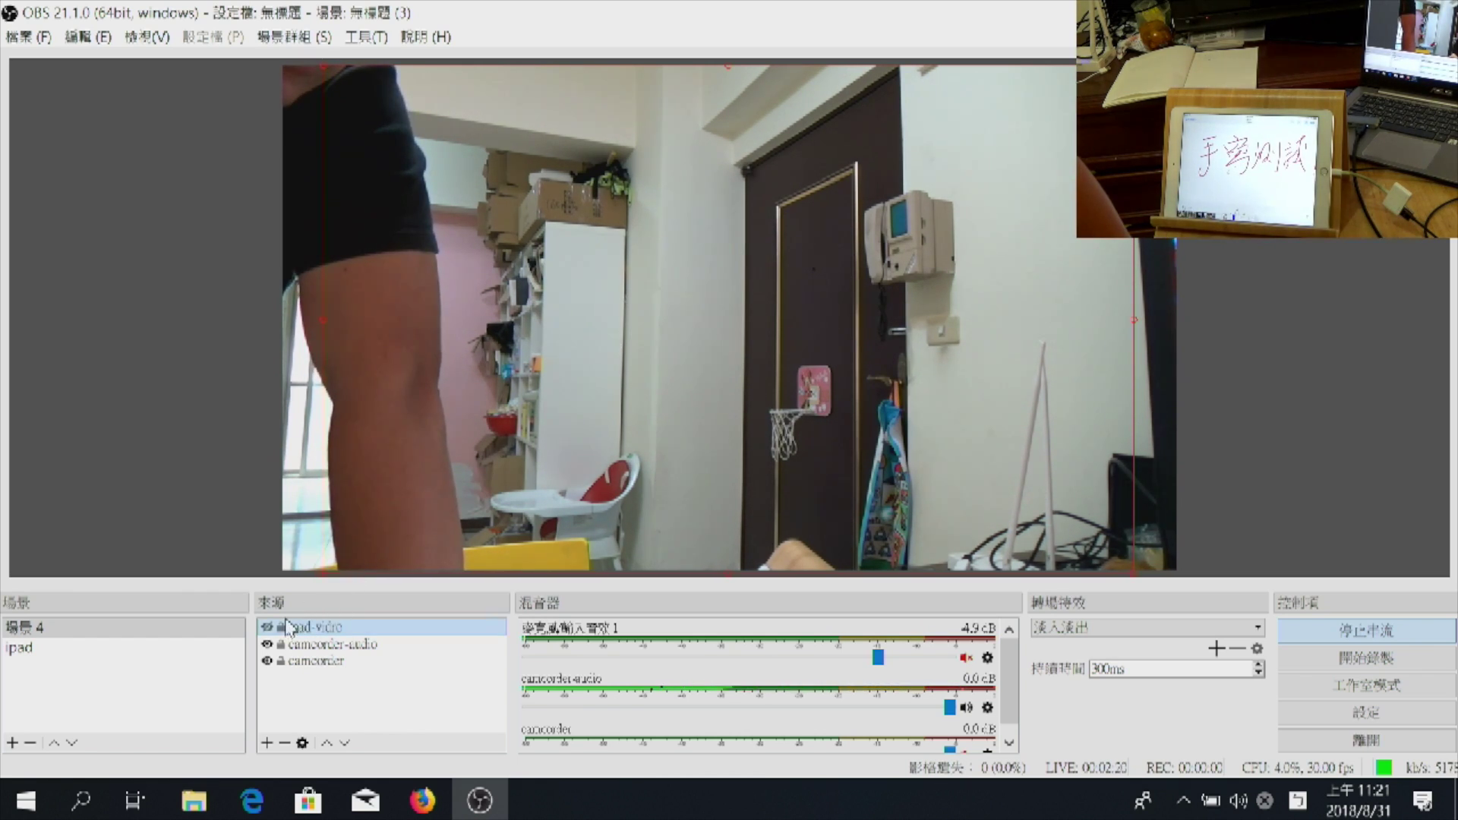
{"action": "left_click", "coordinate": [267, 627]}
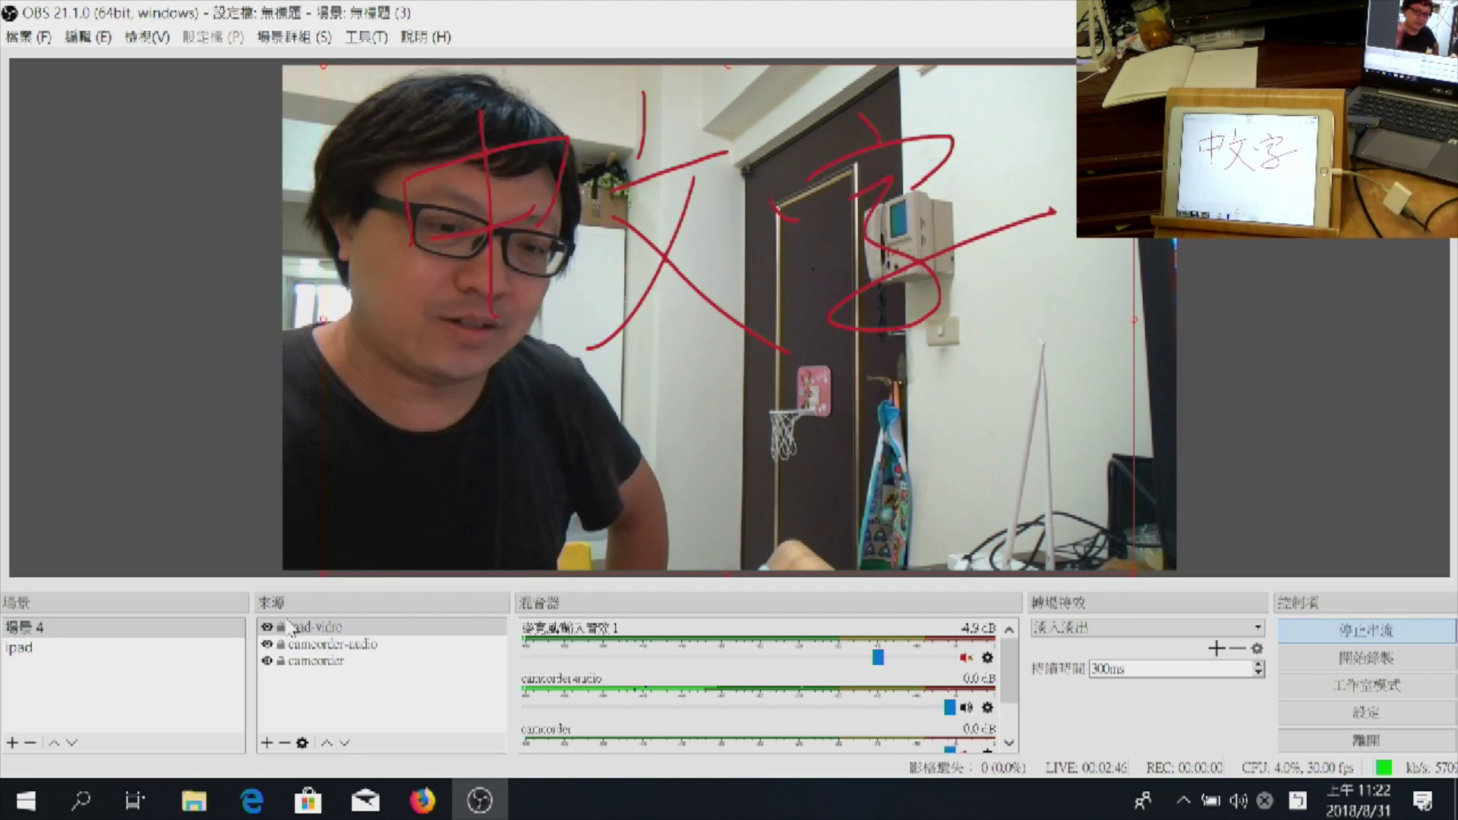
{"action": "left_click", "coordinate": [423, 801]}
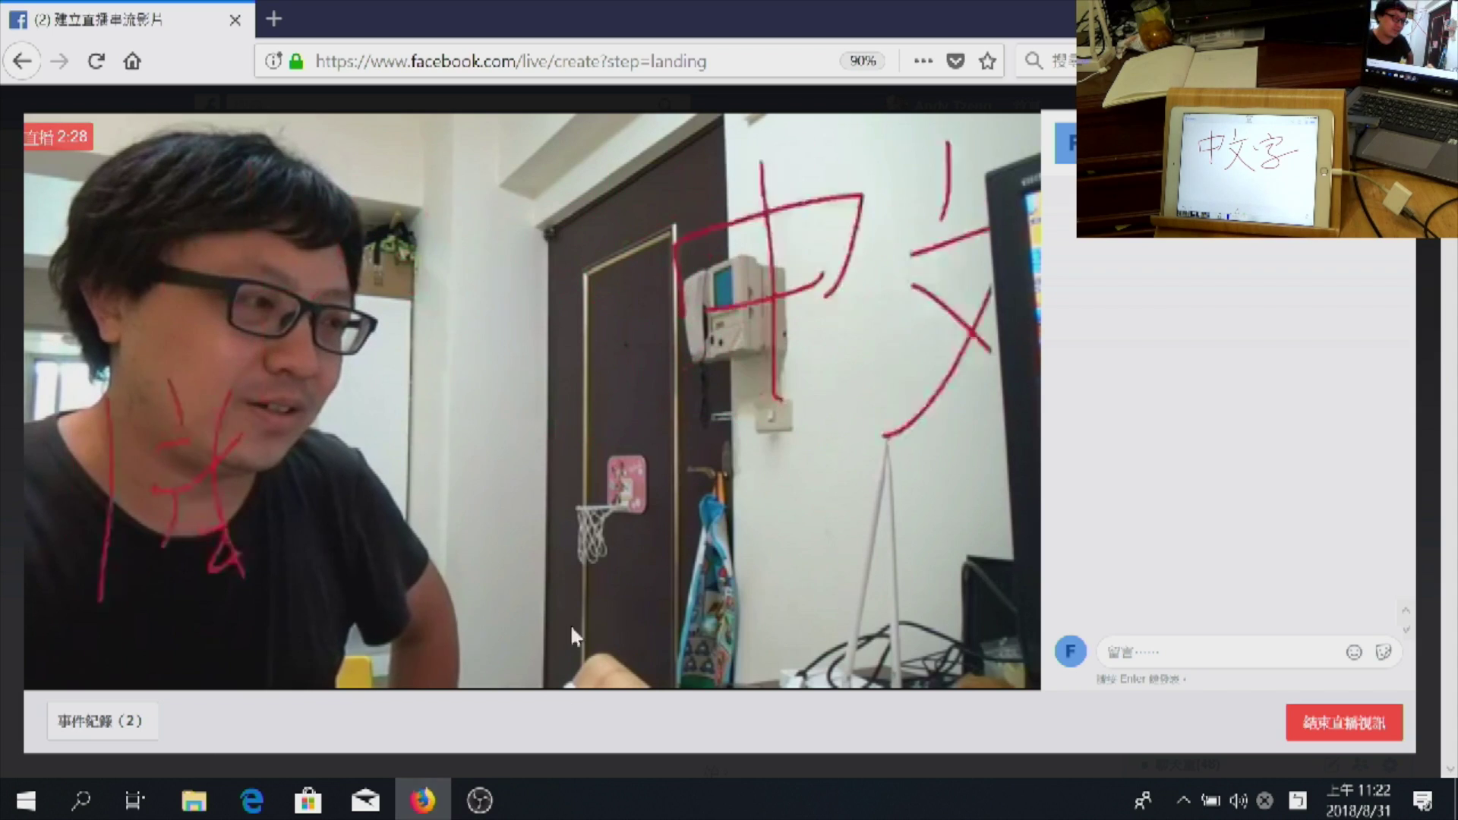